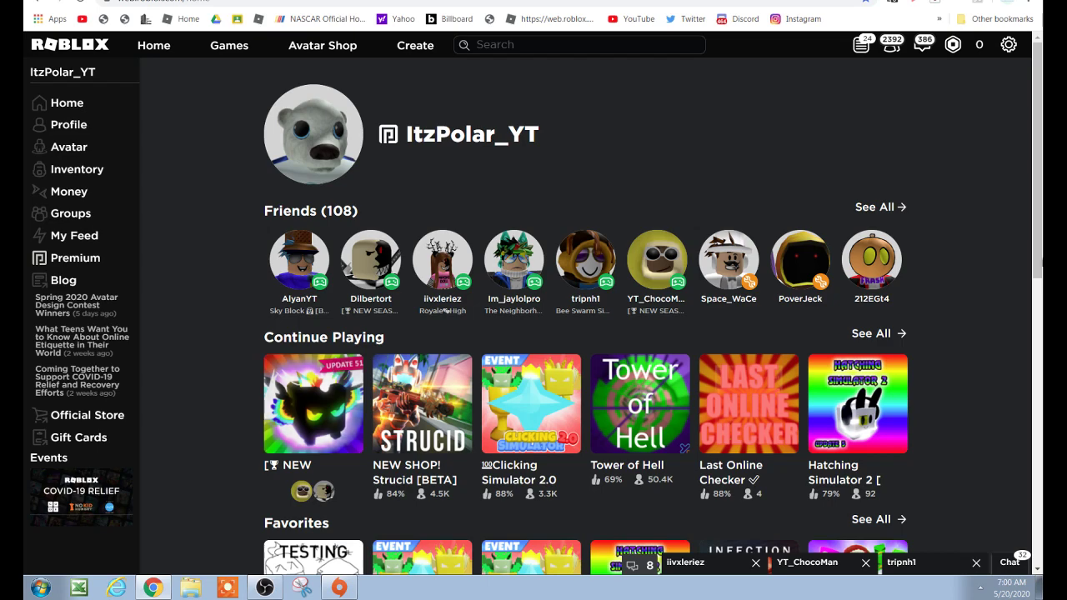
Step: In a new tab, open the 'Thumbnails & Discord Edits' Google Slides deck from the bookmarks overflow
{"action": "left_click", "coordinate": [334, 368]}
{"action": "left_click", "coordinate": [938, 18]}
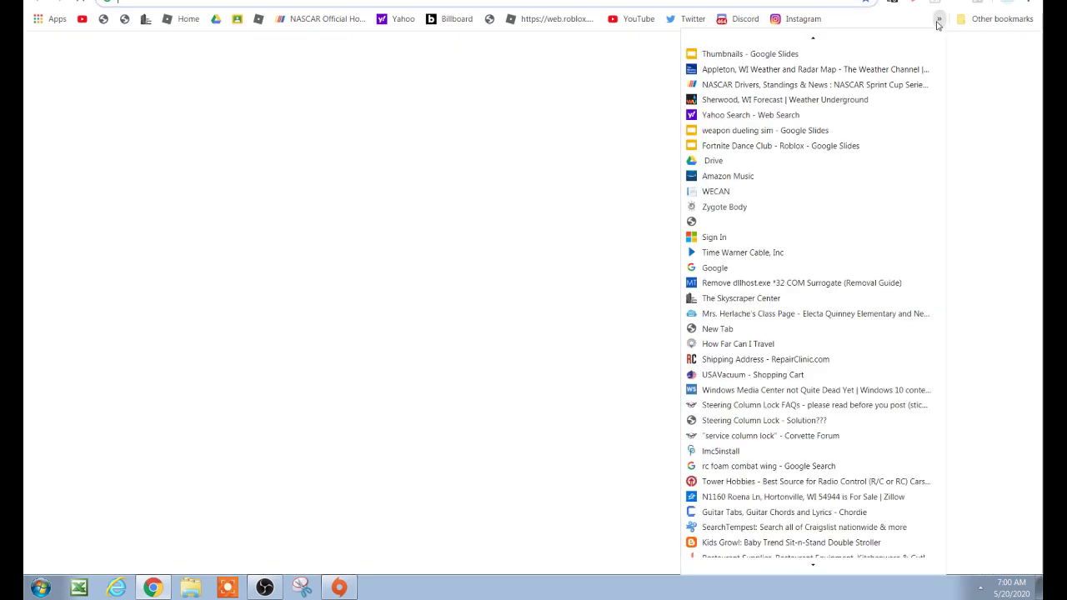
{"action": "left_click", "coordinate": [744, 53]}
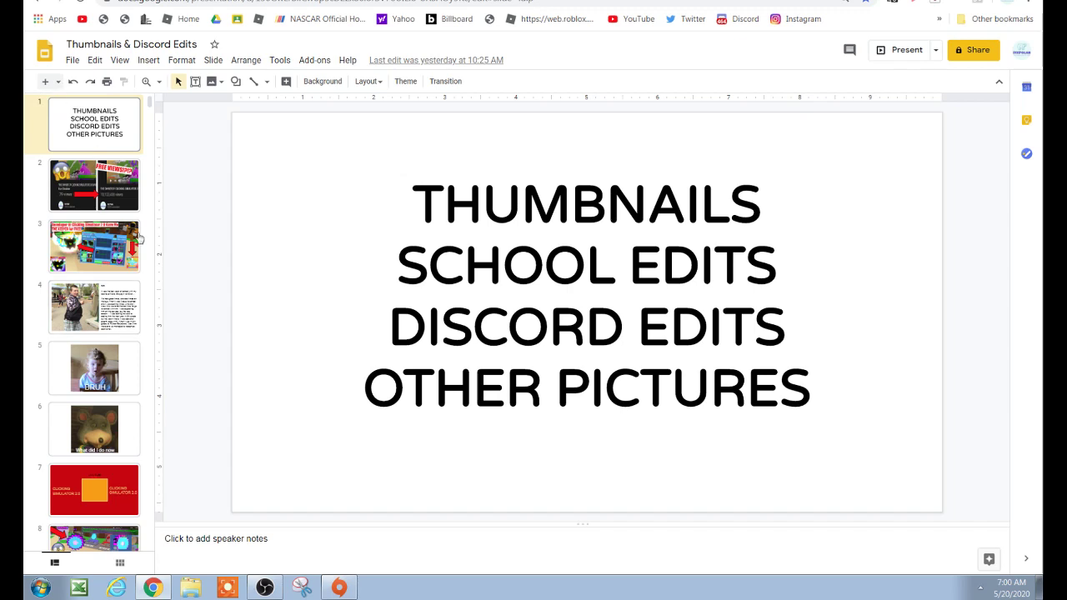
Step: Add a blank second slide and draw a square rectangle near its centre
{"action": "left_click", "coordinate": [57, 81]}
{"action": "left_click", "coordinate": [157, 303]}
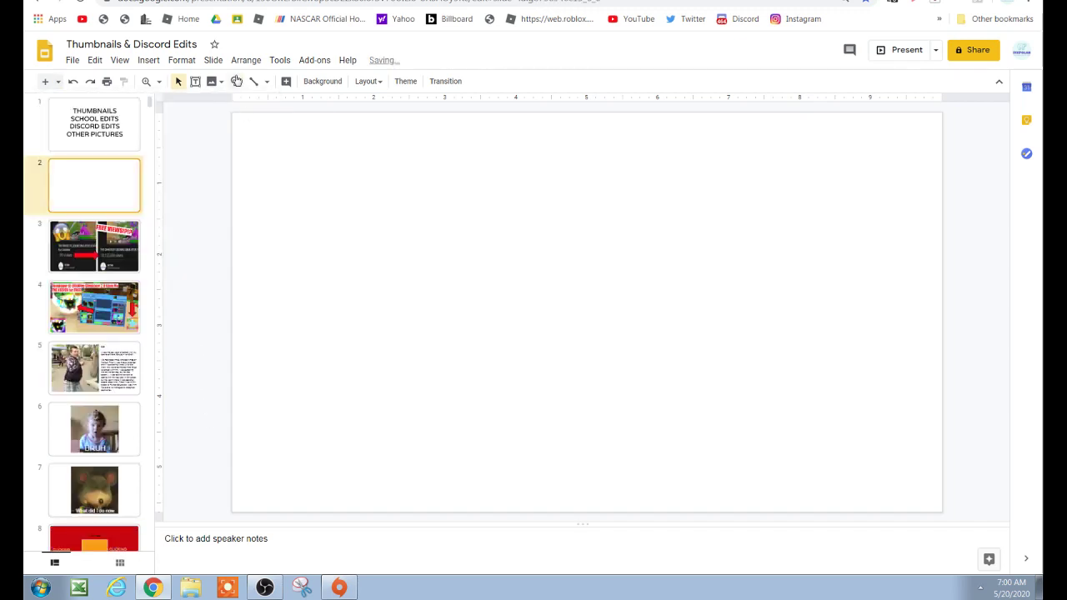
{"action": "left_click", "coordinate": [237, 81]}
{"action": "mouse_move", "coordinate": [293, 103]}
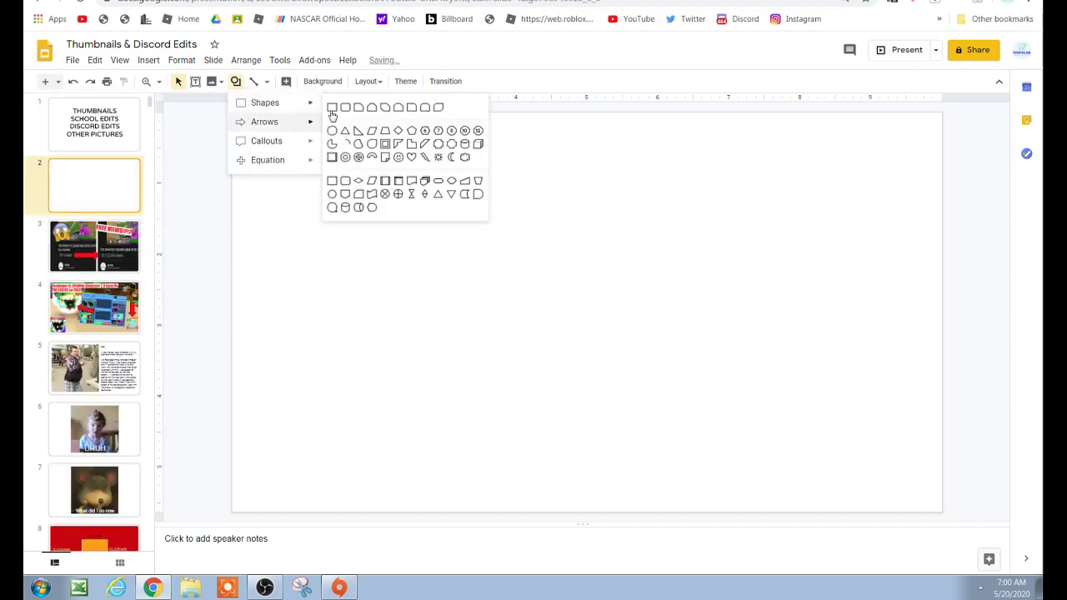
{"action": "left_click", "coordinate": [332, 109]}
{"action": "left_click_drag", "start_coordinate": [445, 240], "coordinate": [578, 364]}
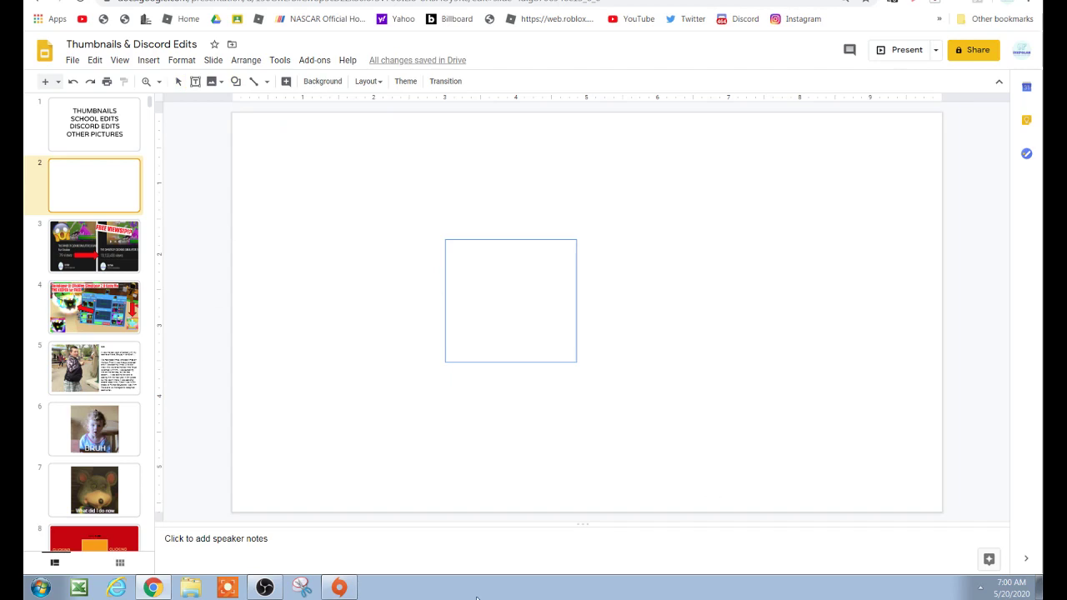
Step: Fill the square light green and set its outline colour
{"action": "left_click", "coordinate": [286, 83]}
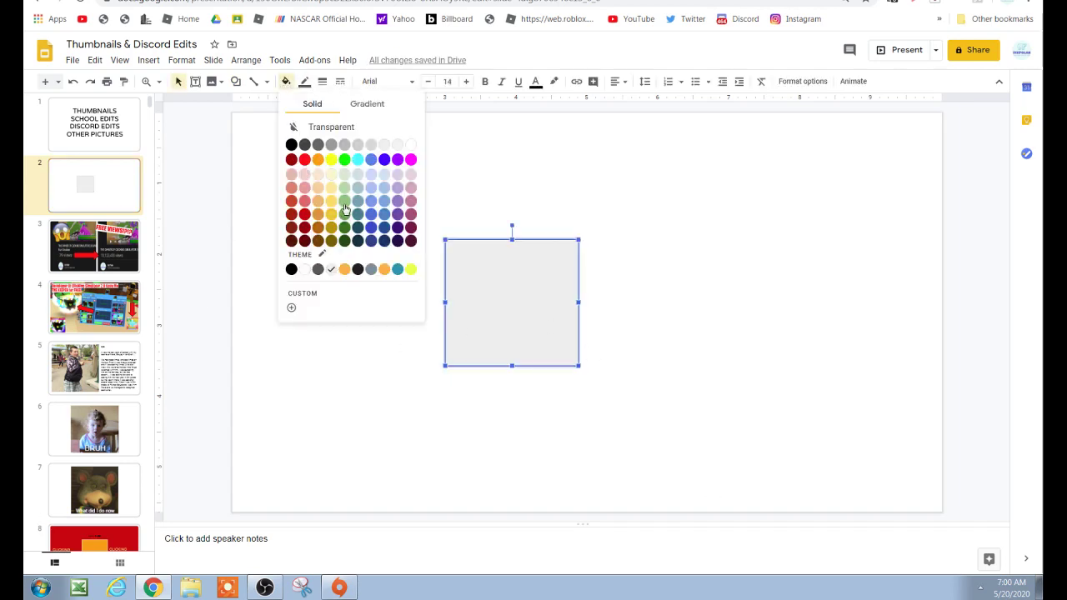
{"action": "left_click", "coordinate": [344, 202]}
{"action": "left_click", "coordinate": [304, 80]}
{"action": "left_click", "coordinate": [361, 180]}
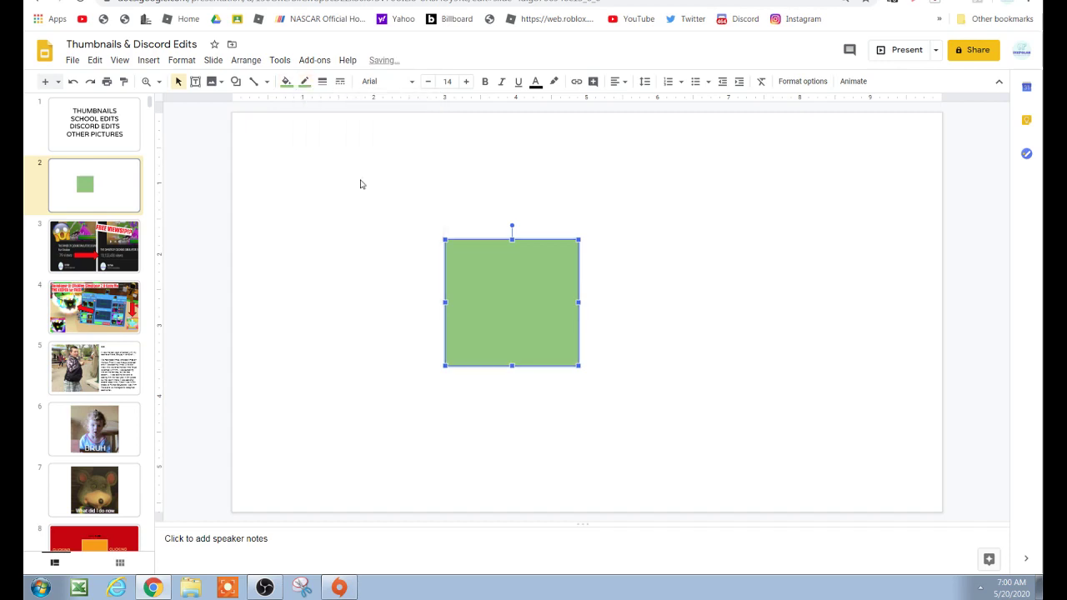
{"action": "left_click", "coordinate": [285, 80]}
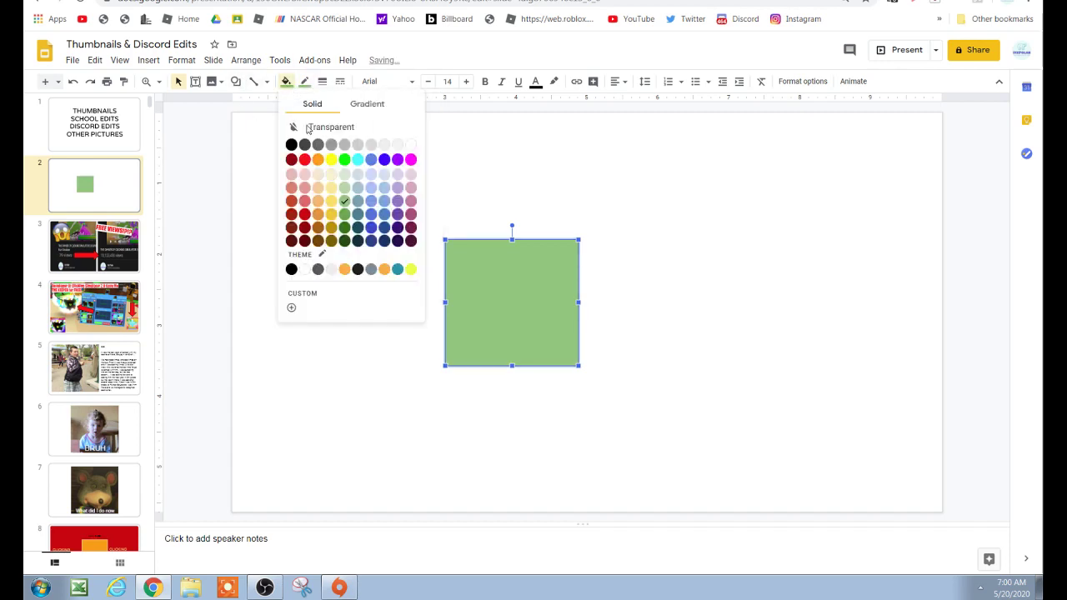
{"action": "left_click", "coordinate": [523, 164]}
{"action": "left_click", "coordinate": [195, 81]}
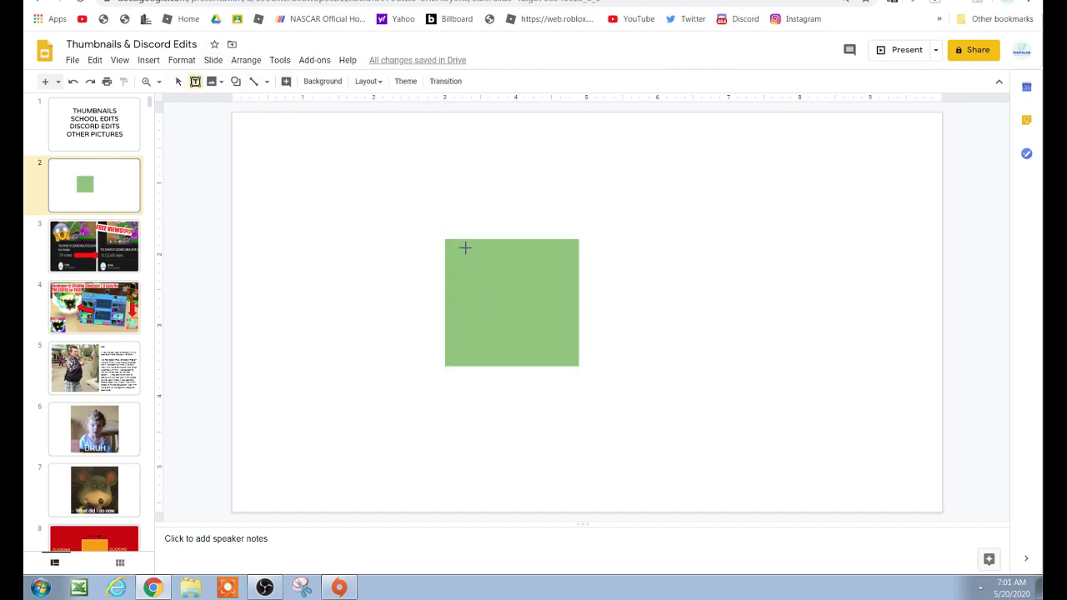
Step: Draw a text box over the square and type DONATE in centred, dark green 48-pt text
{"action": "left_click_drag", "start_coordinate": [465, 248], "coordinate": [557, 354]}
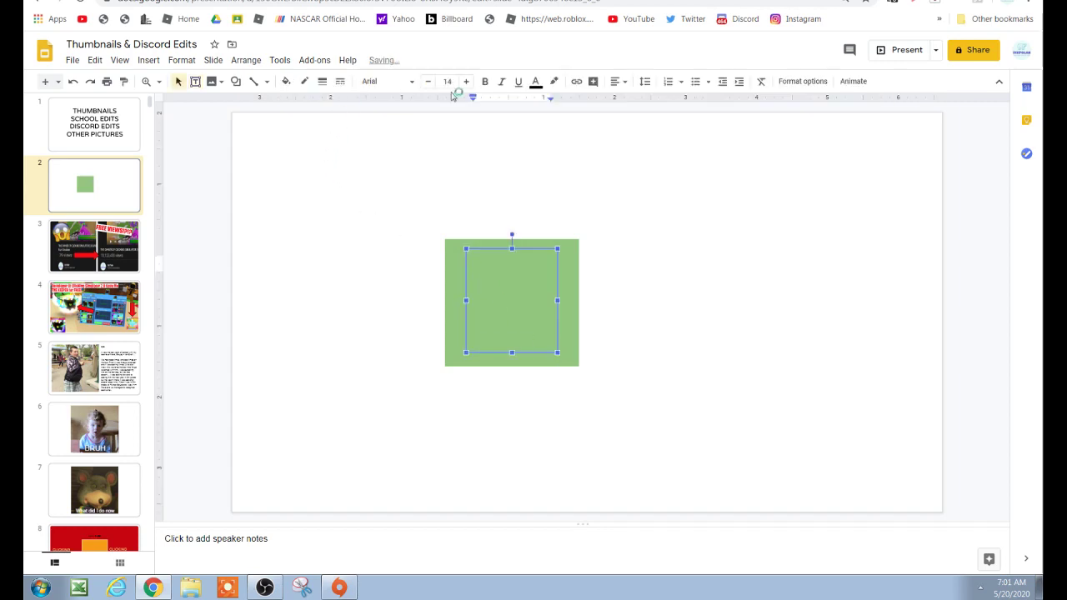
{"action": "left_click", "coordinate": [535, 80]}
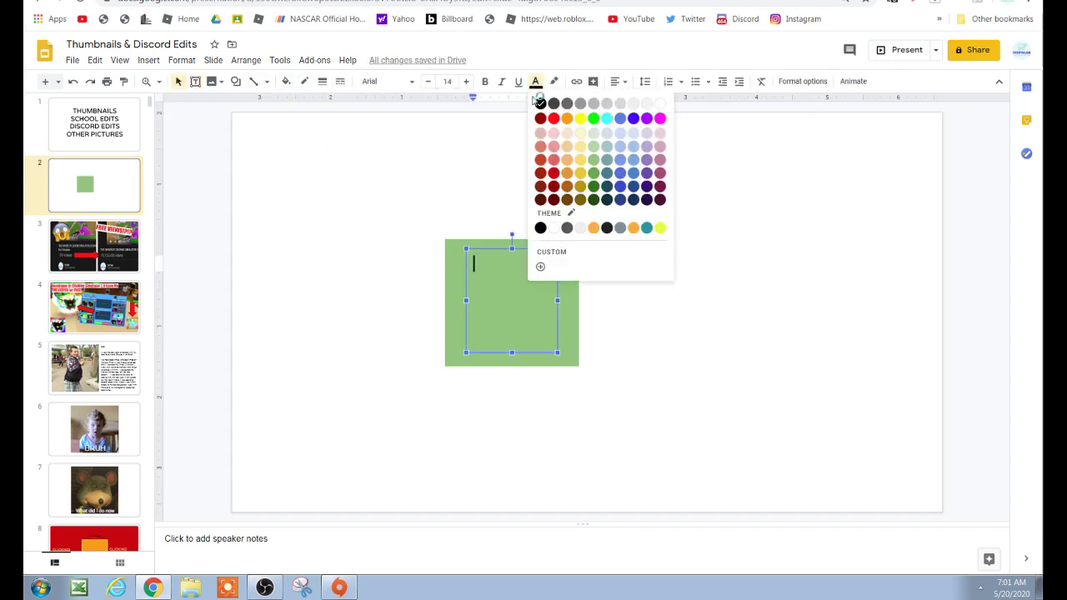
{"action": "left_click", "coordinate": [593, 186]}
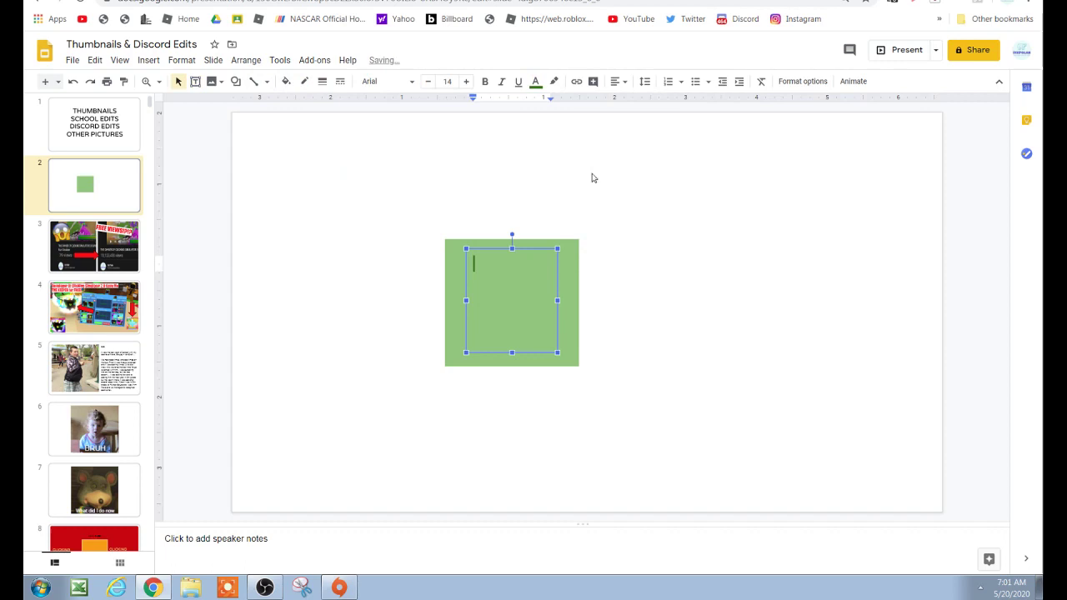
{"action": "left_click", "coordinate": [616, 80]}
{"action": "left_click", "coordinate": [634, 101]}
{"action": "left_click", "coordinate": [445, 81]}
{"action": "left_click", "coordinate": [450, 329]}
{"action": "type", "text": "DONATE"}
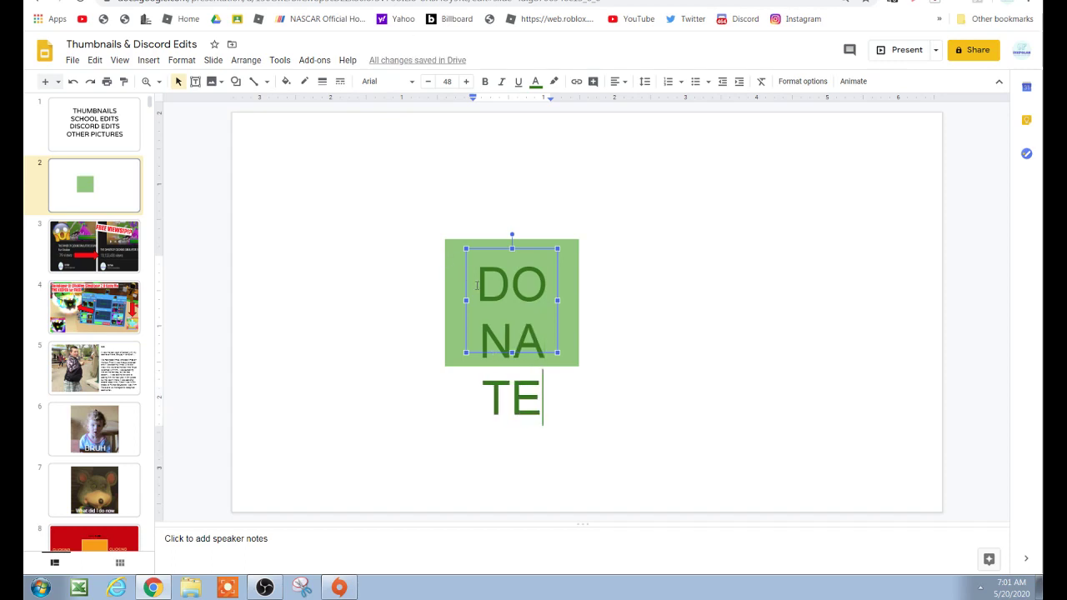
Step: Widen the text box to the square's edges and shrink DONATE to 25 pt so it fits one line
{"action": "left_click_drag", "start_coordinate": [500, 259], "coordinate": [572, 445]}
{"action": "left_click_drag", "start_coordinate": [464, 299], "coordinate": [445, 300]}
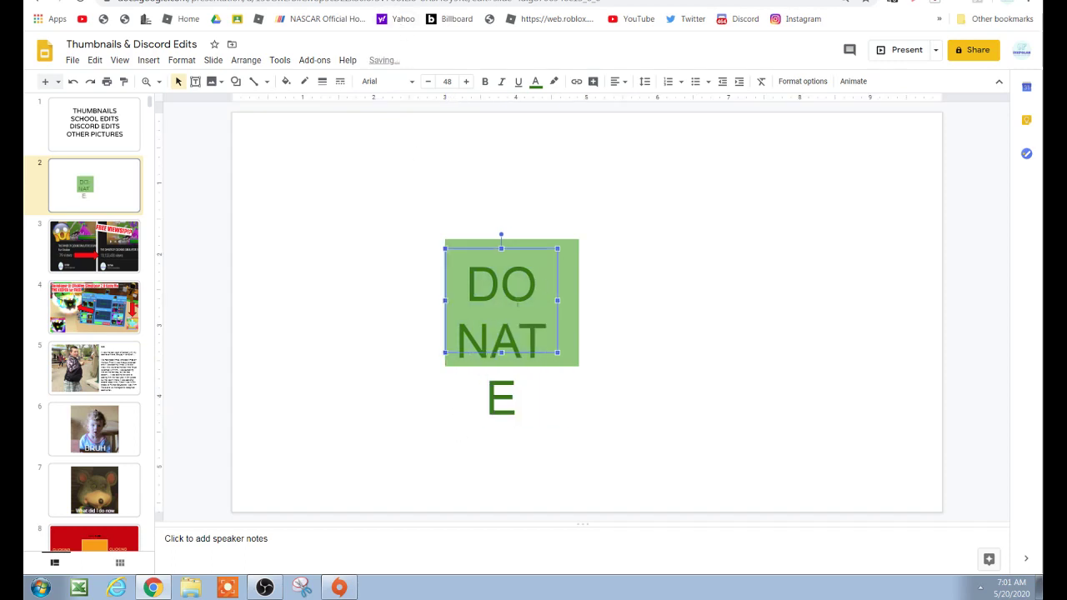
{"action": "left_click_drag", "start_coordinate": [556, 300], "coordinate": [578, 300]}
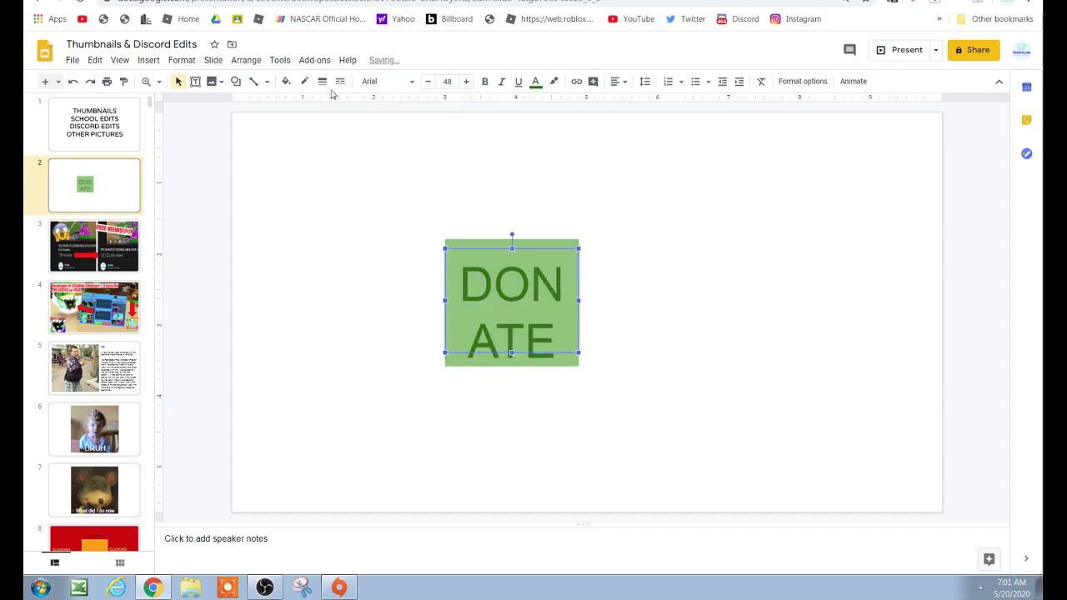
{"action": "double_click", "coordinate": [557, 327]}
{"action": "left_click", "coordinate": [447, 81]}
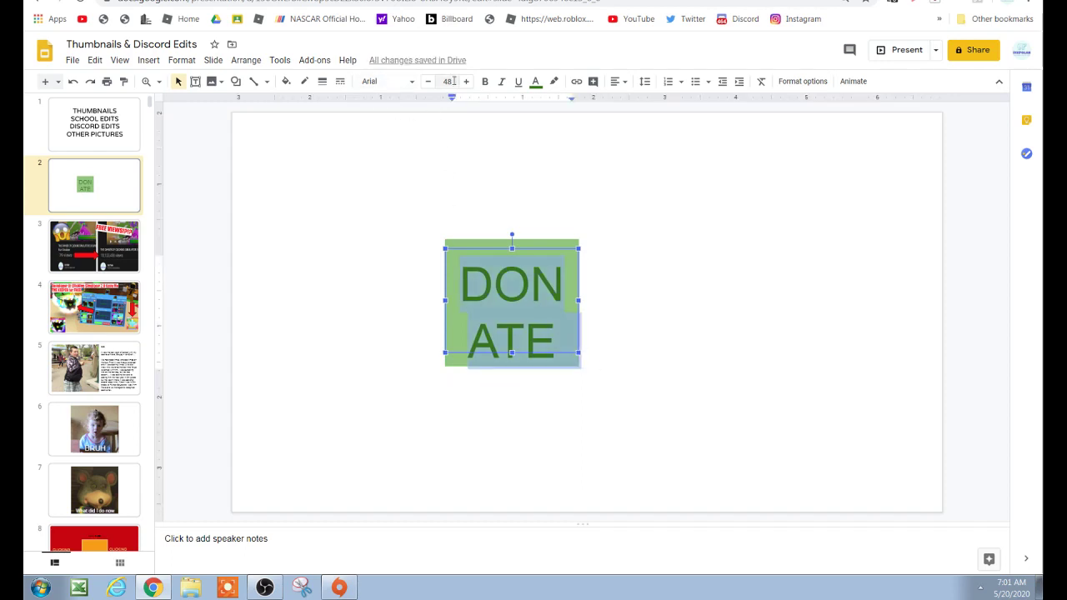
{"action": "type", "text": "40"}
{"action": "key", "text": "Return"}
{"action": "left_click", "coordinate": [448, 81]}
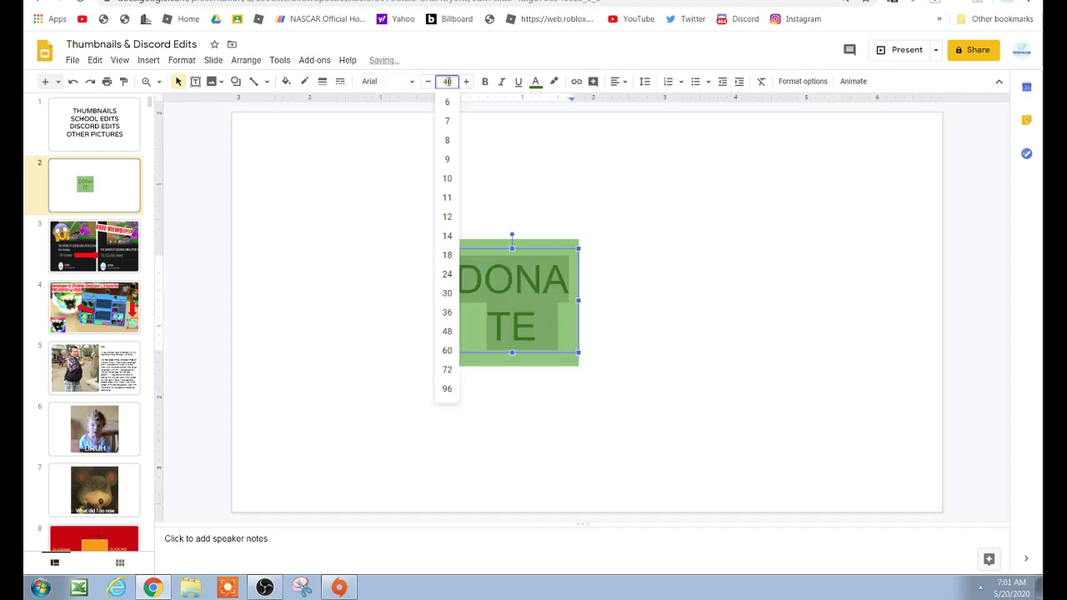
{"action": "type", "text": "35"}
{"action": "key", "text": "Return"}
{"action": "left_click", "coordinate": [447, 81]}
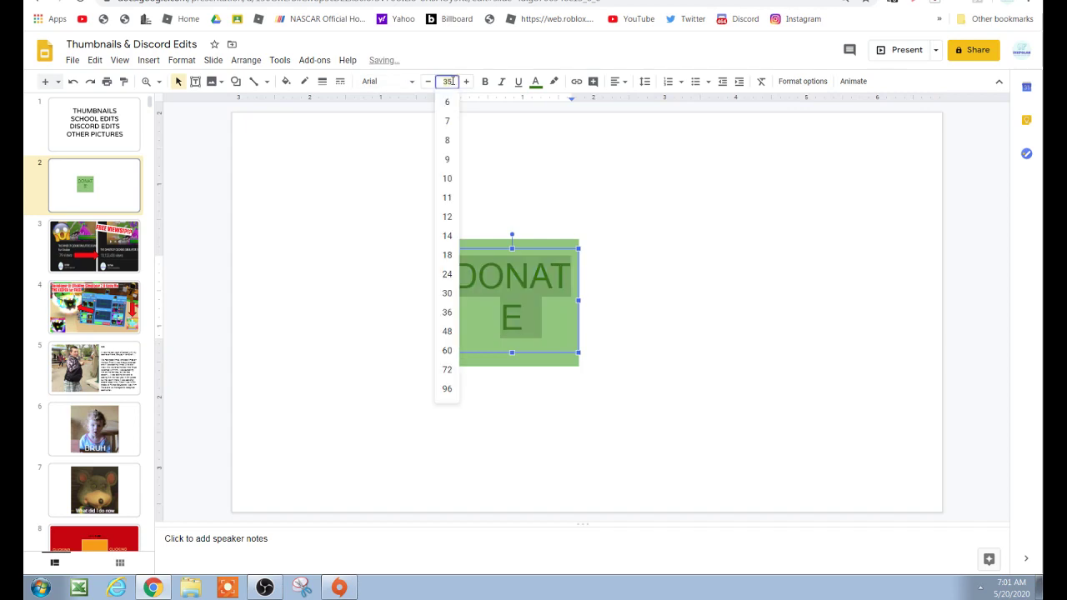
{"action": "key", "text": "Return"}
{"action": "left_click", "coordinate": [448, 80]}
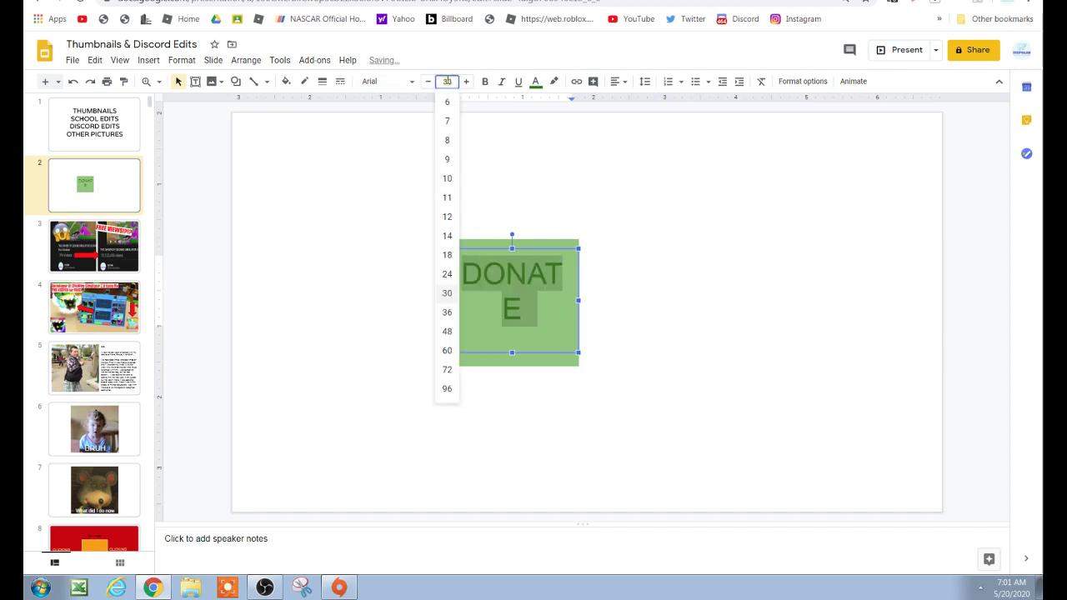
{"action": "type", "text": "25"}
{"action": "key", "text": "Return"}
Step: Move the DONATE text down to the middle of the square
{"action": "left_click", "coordinate": [552, 251]}
{"action": "left_click_drag", "start_coordinate": [553, 251], "coordinate": [552, 288]}
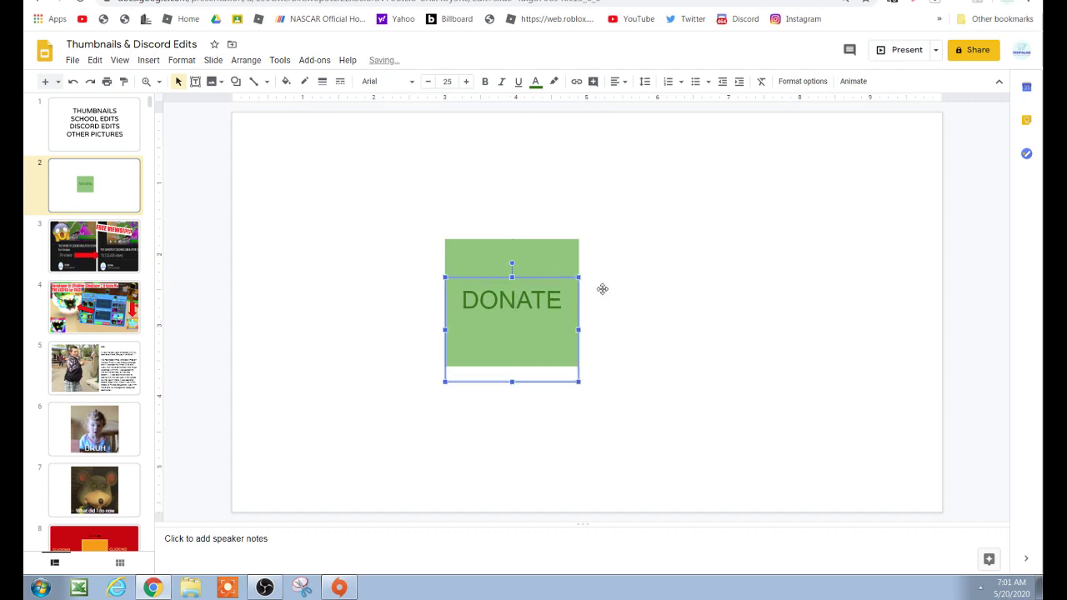
{"action": "left_click", "coordinate": [631, 283]}
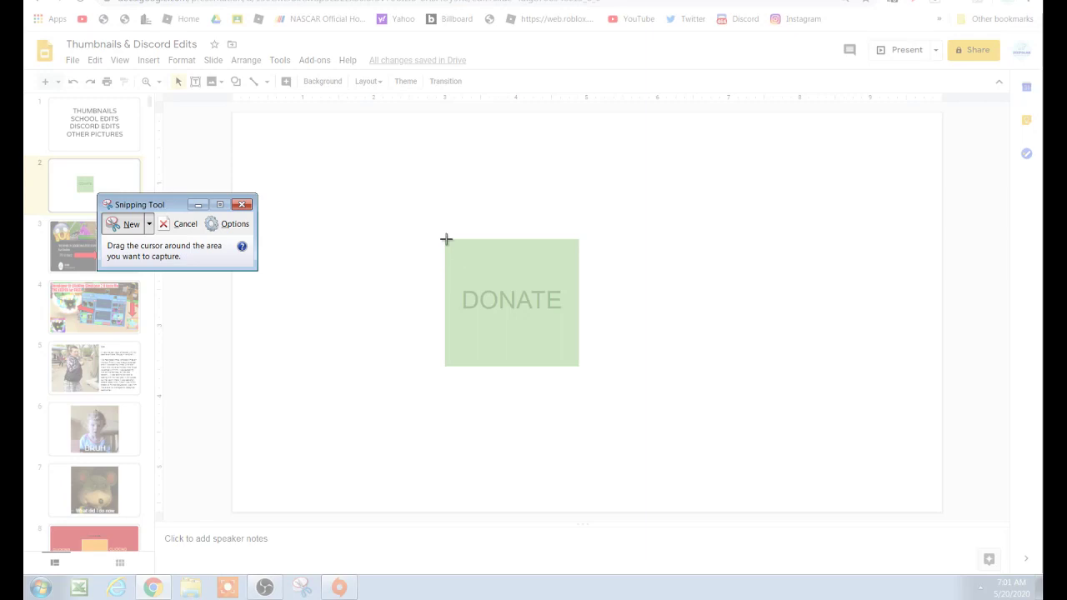
Step: Snip the DONATE square and save it over Capture.PNG, then return to the Roblox tab
{"action": "left_click_drag", "start_coordinate": [444, 240], "coordinate": [574, 361]}
{"action": "right_click", "coordinate": [519, 290]}
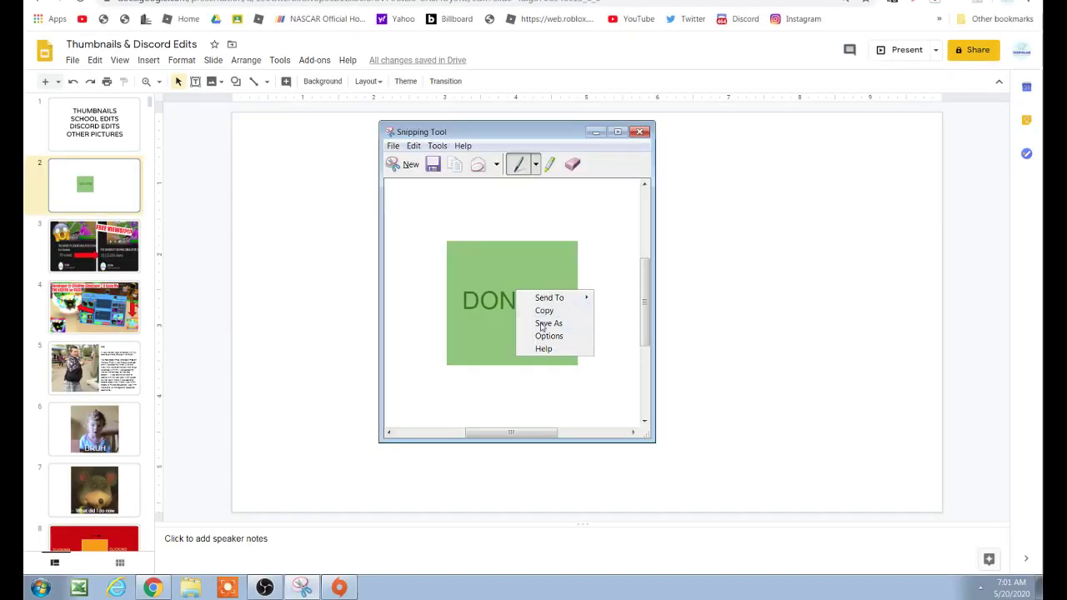
{"action": "left_click", "coordinate": [542, 325]}
{"action": "left_click", "coordinate": [787, 449]}
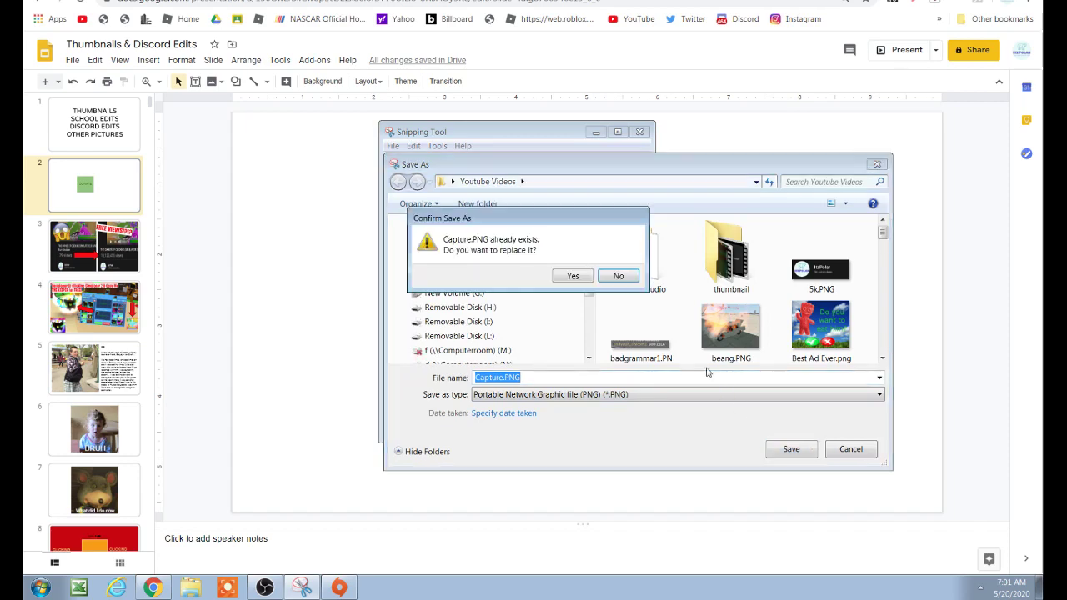
{"action": "left_click", "coordinate": [573, 275]}
{"action": "left_click", "coordinate": [595, 132]}
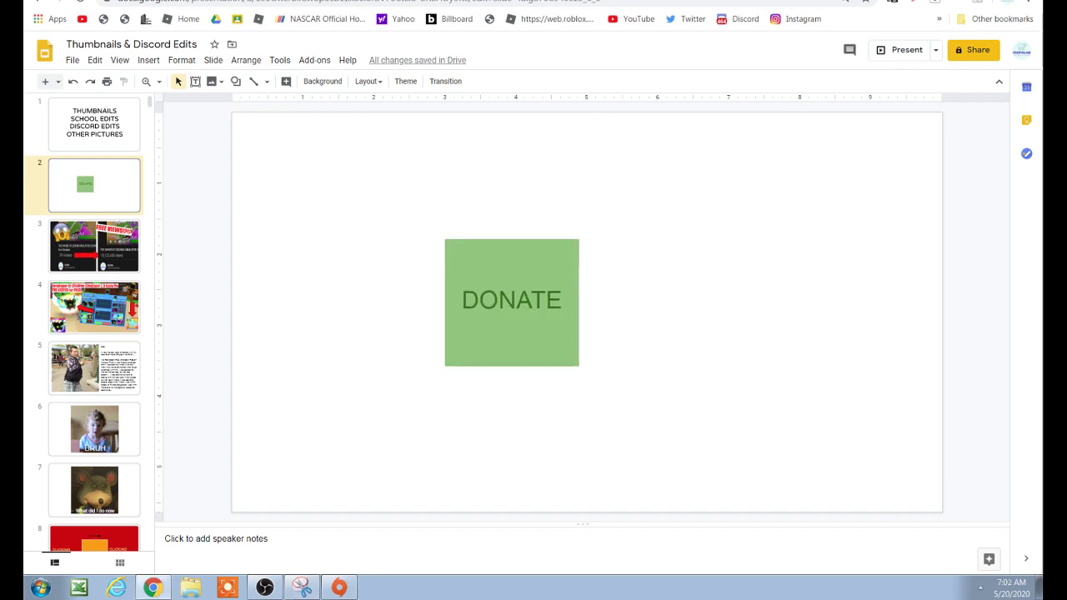
{"action": "key", "text": "ctrl+Tab"}
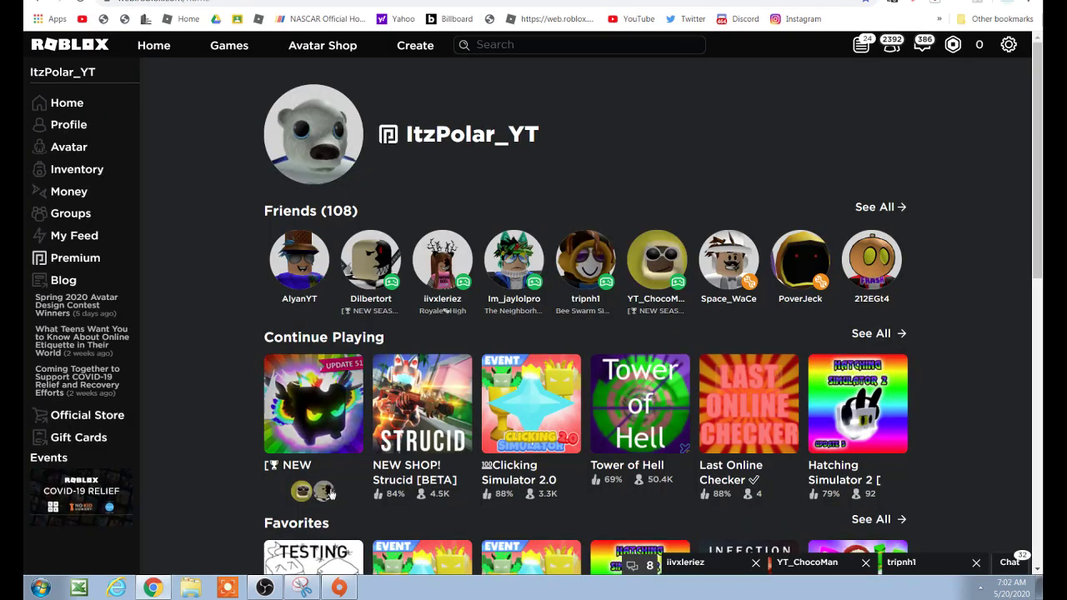
Step: Create a new game from the Baseplate template under My Creations, producing Place Number 62
{"action": "left_click", "coordinate": [264, 588]}
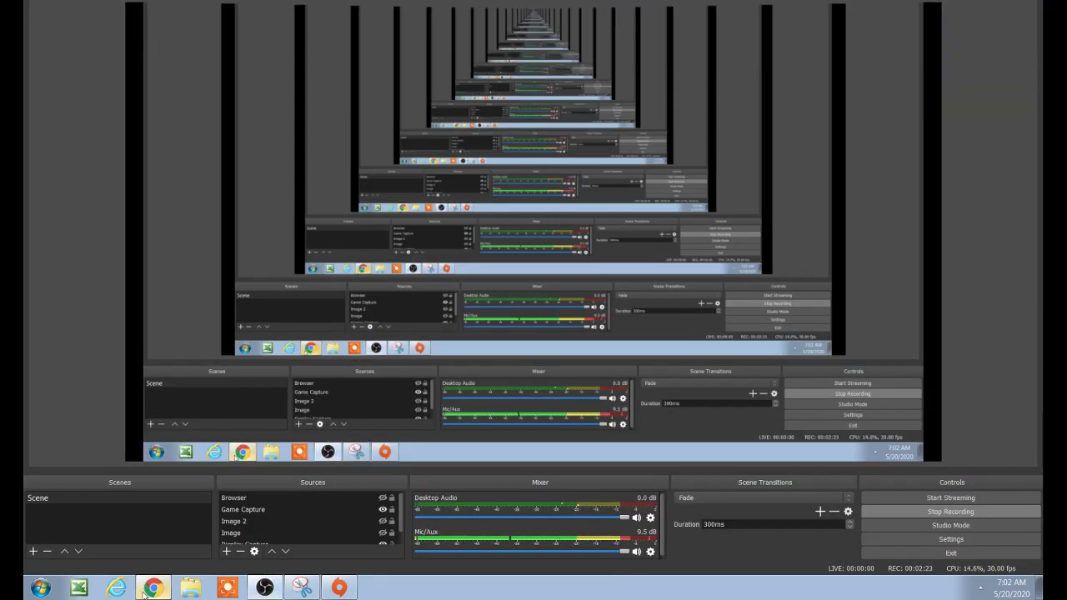
{"action": "left_click", "coordinate": [147, 589]}
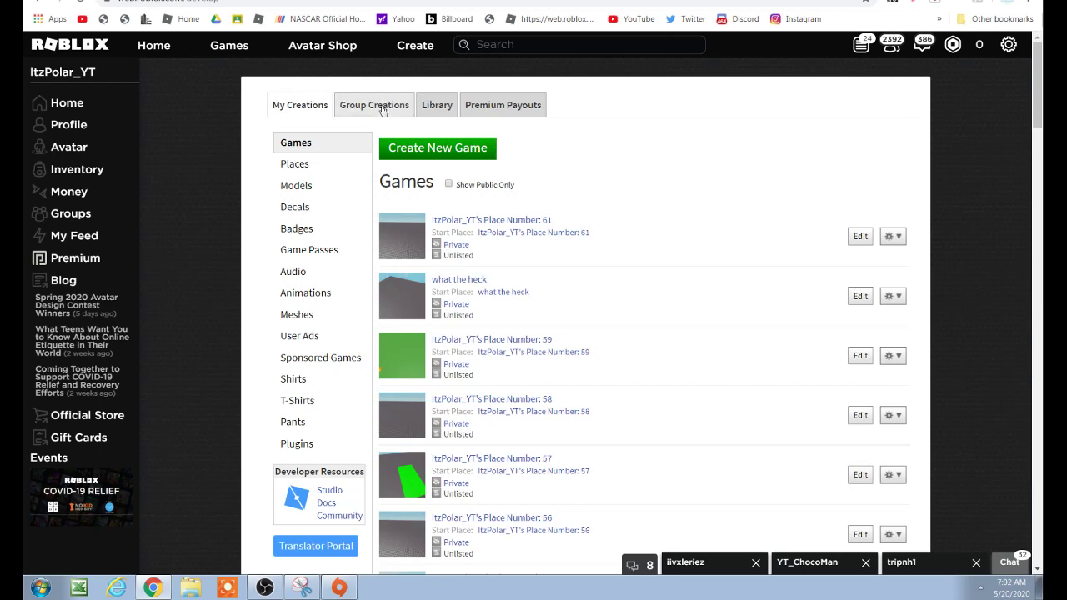
{"action": "left_click", "coordinate": [382, 109]}
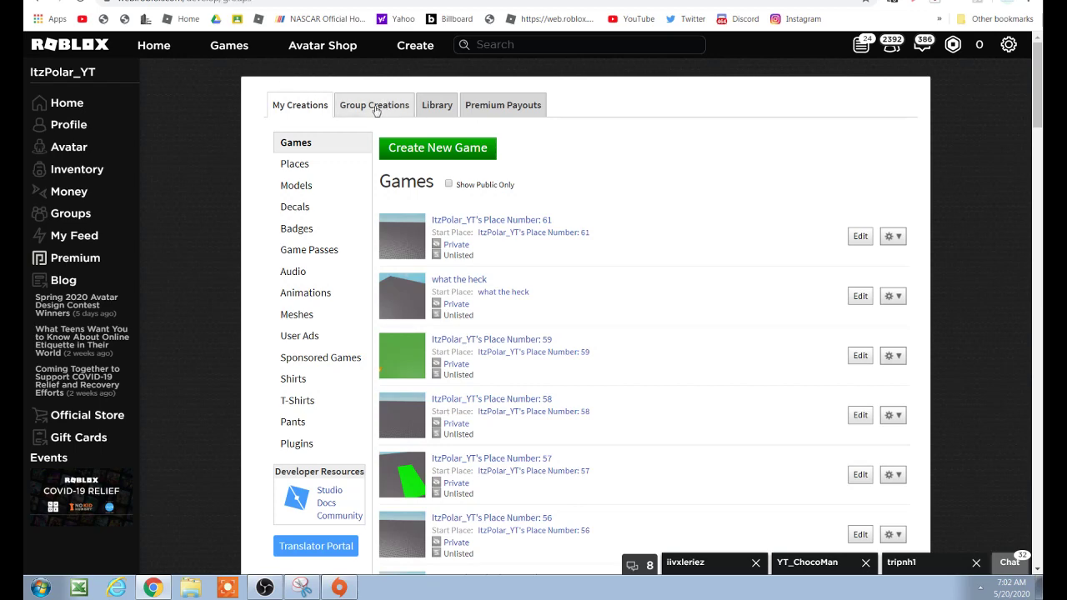
{"action": "left_click", "coordinate": [314, 110]}
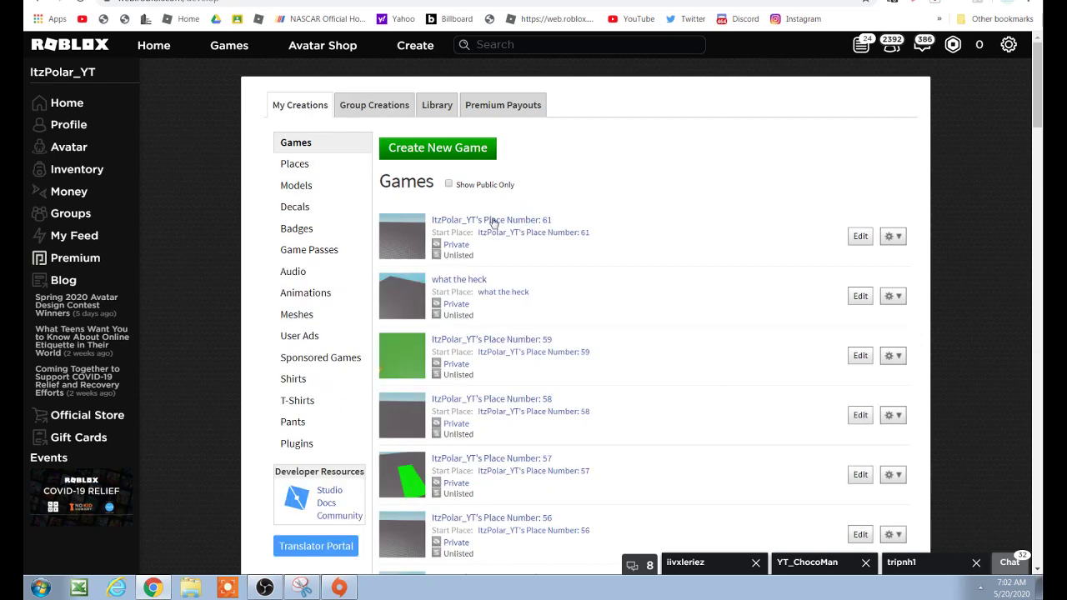
{"action": "left_click", "coordinate": [455, 155]}
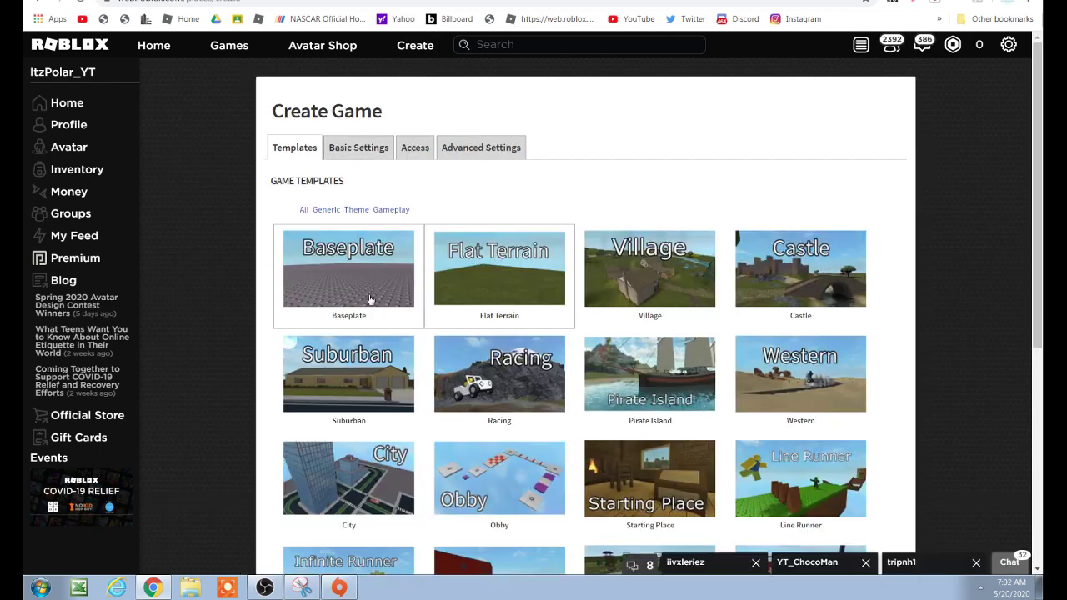
{"action": "scroll", "coordinate": [334, 275], "scroll_direction": "down", "scroll_amount": 5}
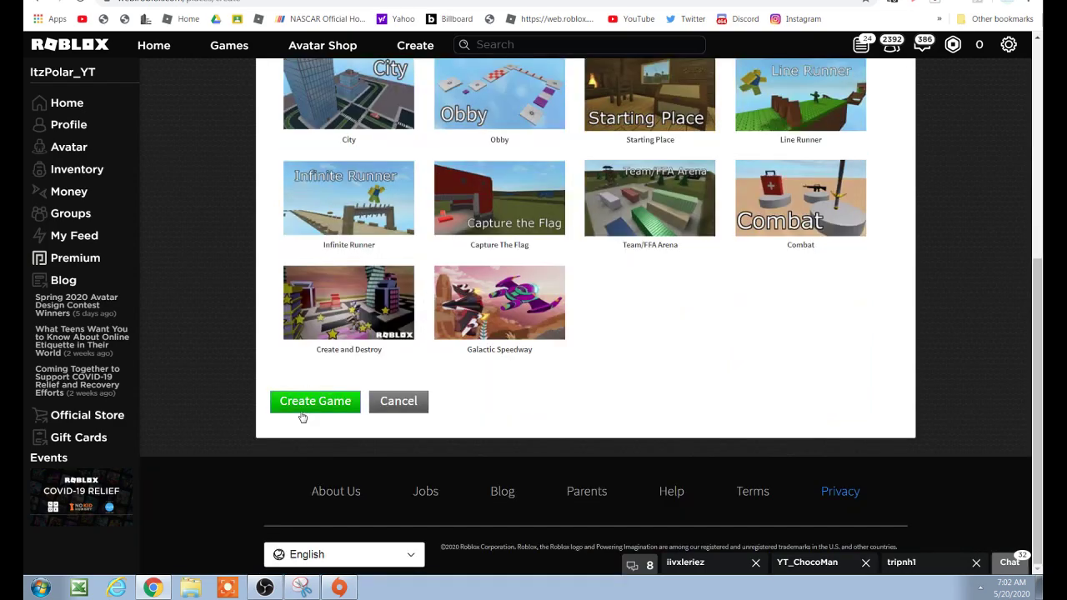
{"action": "left_click", "coordinate": [298, 401]}
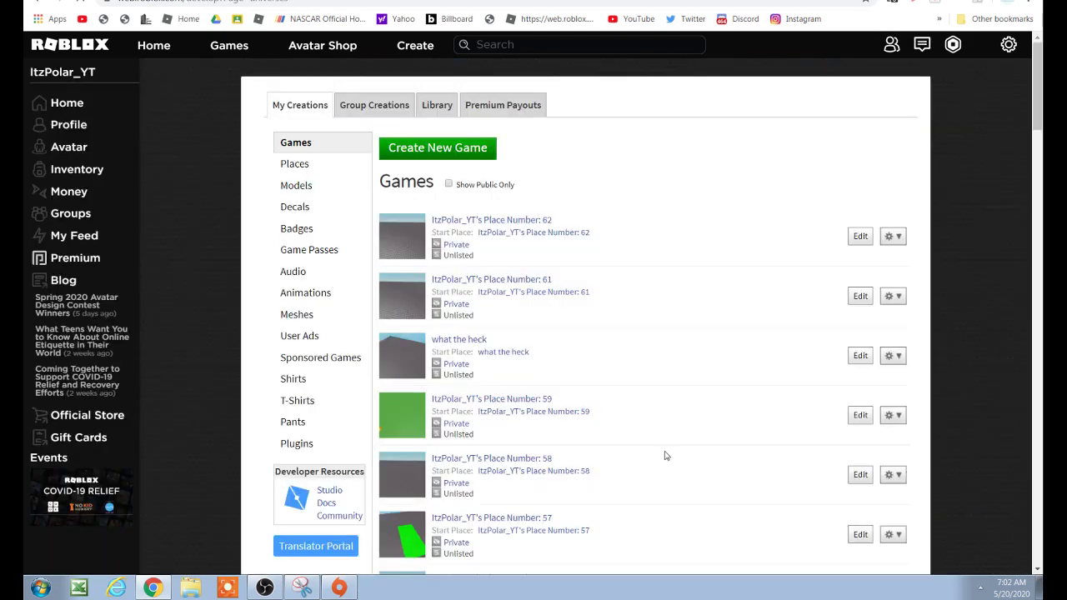
Step: Launch Place Number 62 in Roblox Studio using the first game's Edit button
{"action": "left_click", "coordinate": [858, 235]}
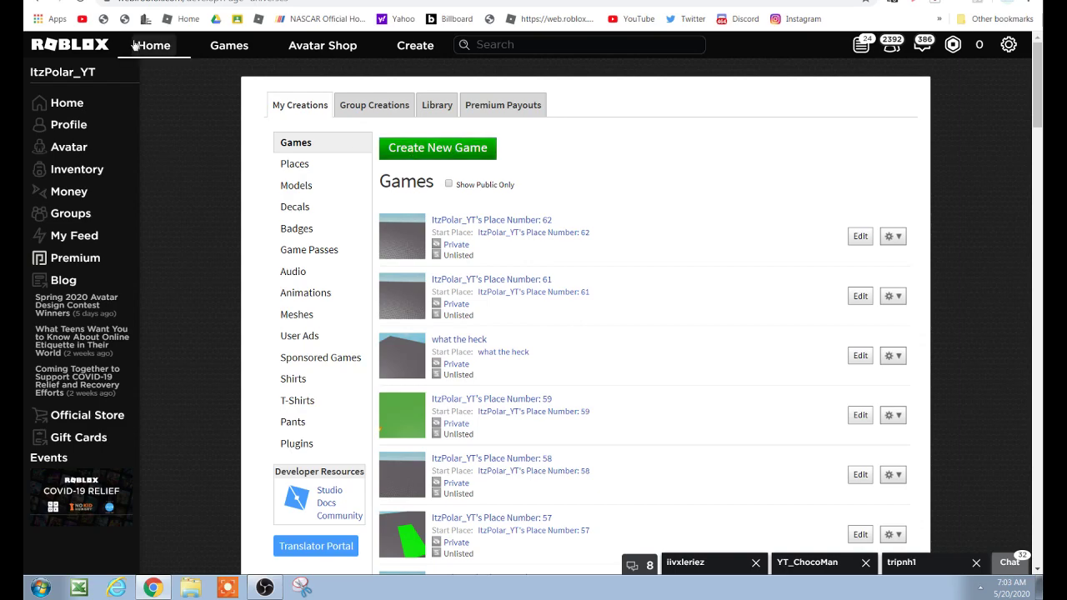
{"action": "scroll", "coordinate": [364, 513], "scroll_direction": "down", "scroll_amount": 3}
{"action": "scroll", "coordinate": [364, 512], "scroll_direction": "up", "scroll_amount": 3}
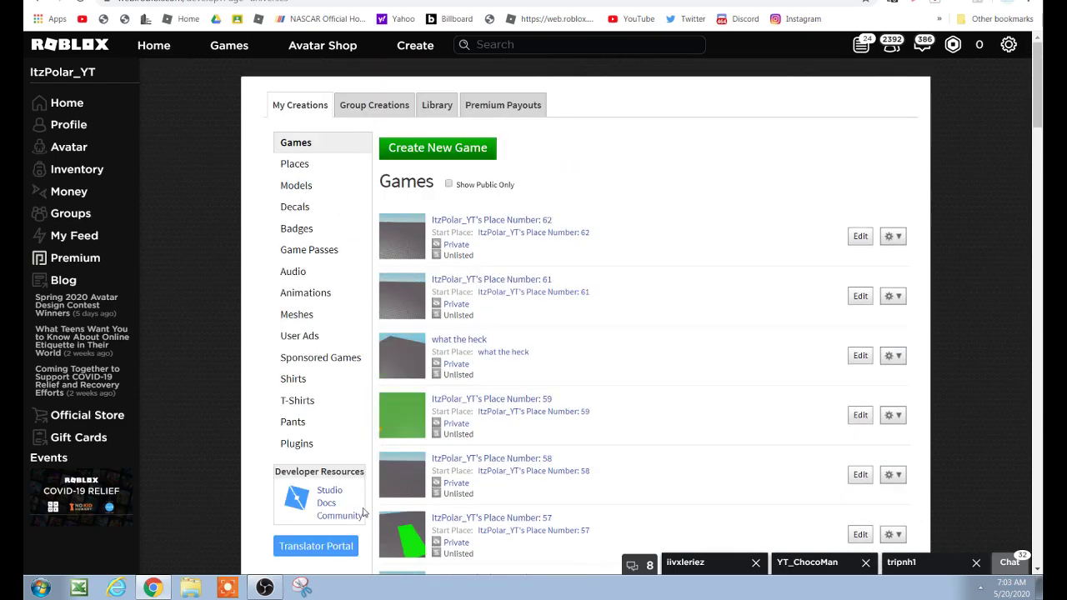
{"action": "left_click", "coordinate": [863, 236]}
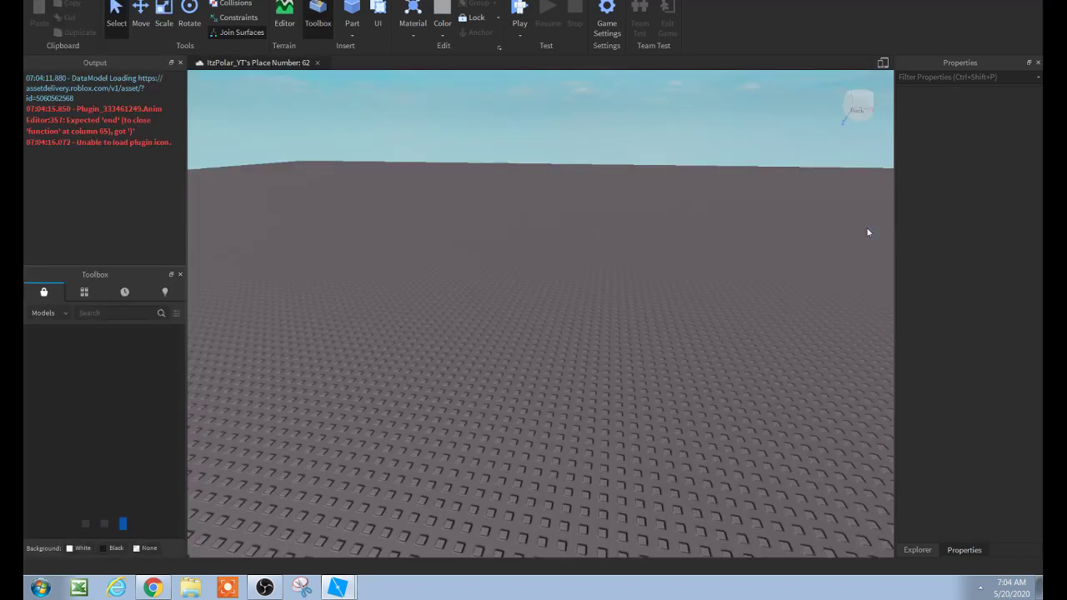
Step: Insert a ScreenGui under StarterGui from the Explorer
{"action": "right_click_drag", "start_coordinate": [339, 267], "coordinate": [338, 317]}
{"action": "left_click", "coordinate": [913, 550]}
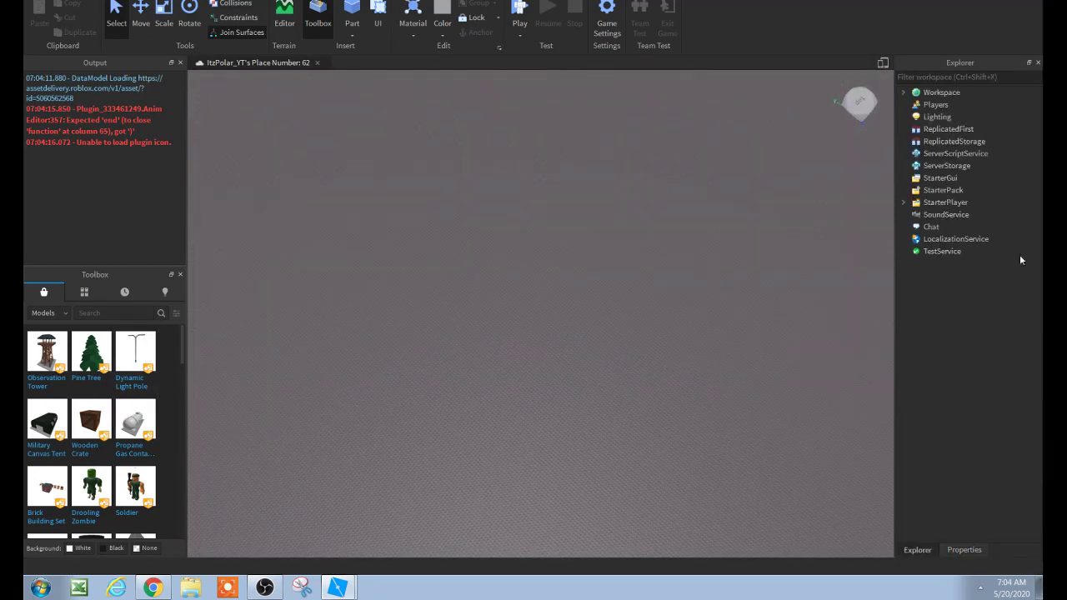
{"action": "left_click", "coordinate": [941, 178]}
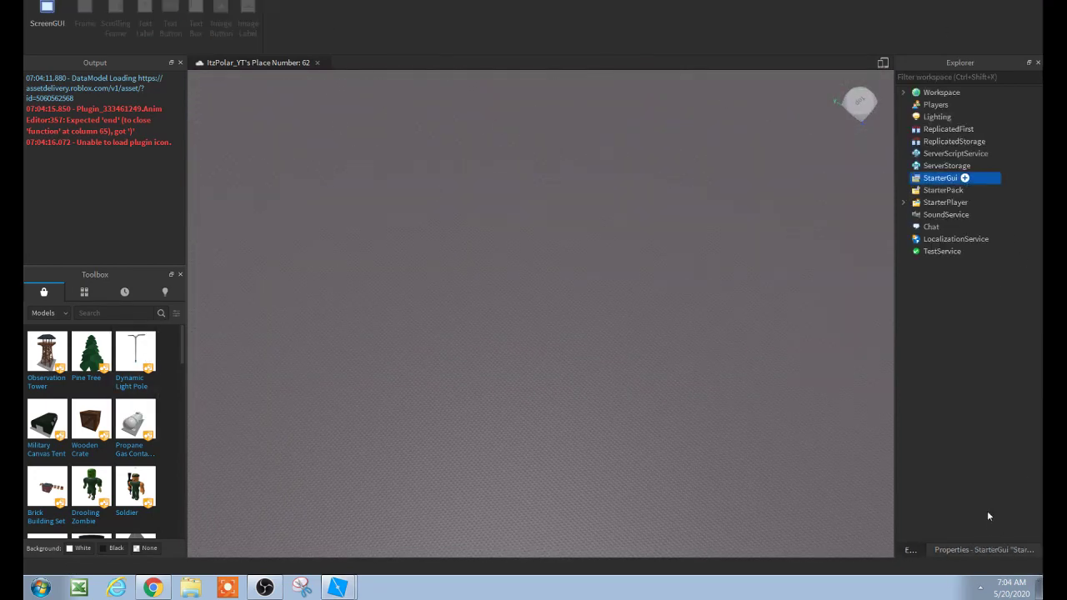
{"action": "right_click", "coordinate": [956, 180]}
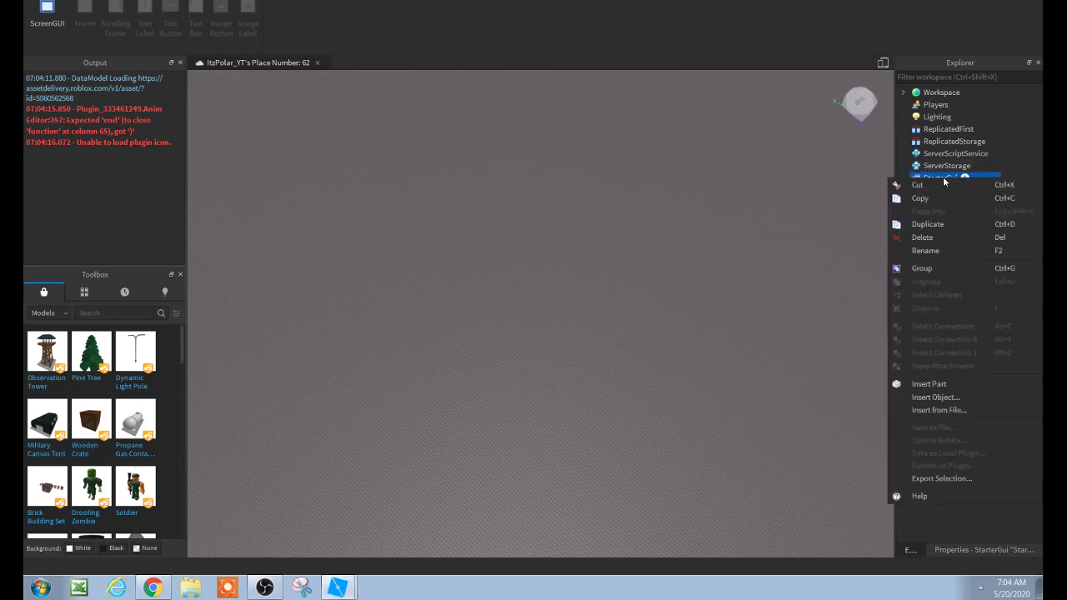
{"action": "left_click", "coordinate": [925, 398]}
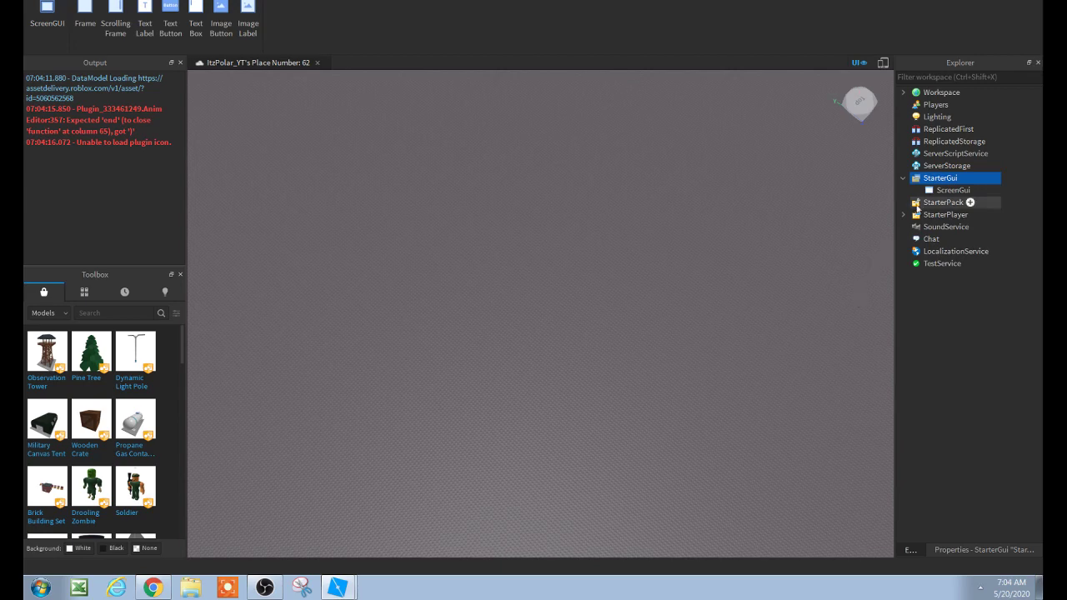
{"action": "left_click", "coordinate": [976, 191]}
Step: Add a Frame to the ScreenGui and size it to 417 x 514 near the centre
{"action": "left_click", "coordinate": [84, 13]}
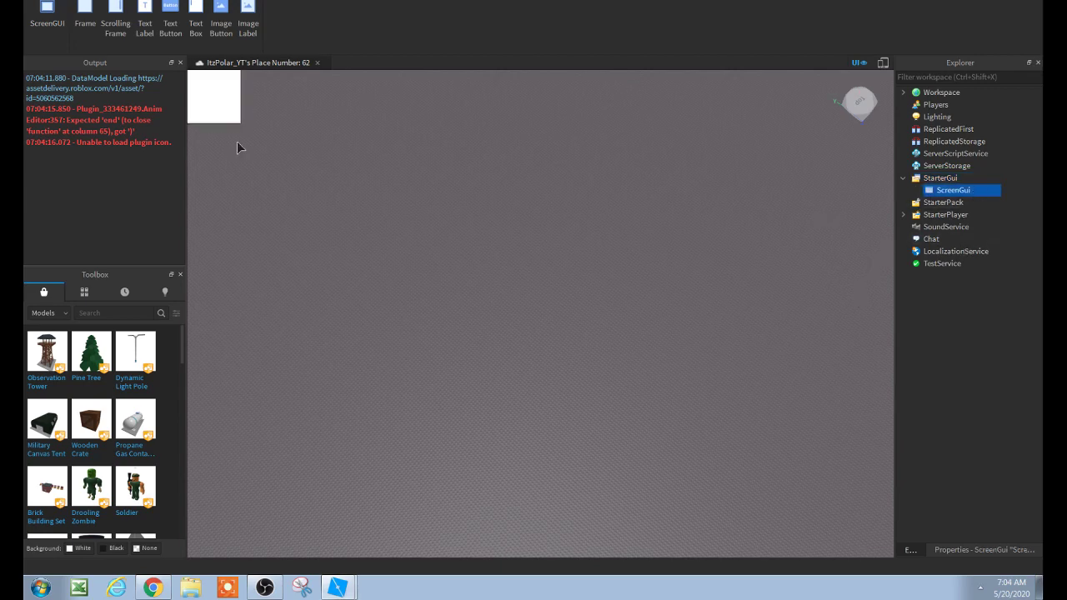
{"action": "left_click_drag", "start_coordinate": [214, 96], "coordinate": [639, 169]}
{"action": "left_click_drag", "start_coordinate": [631, 250], "coordinate": [628, 259]}
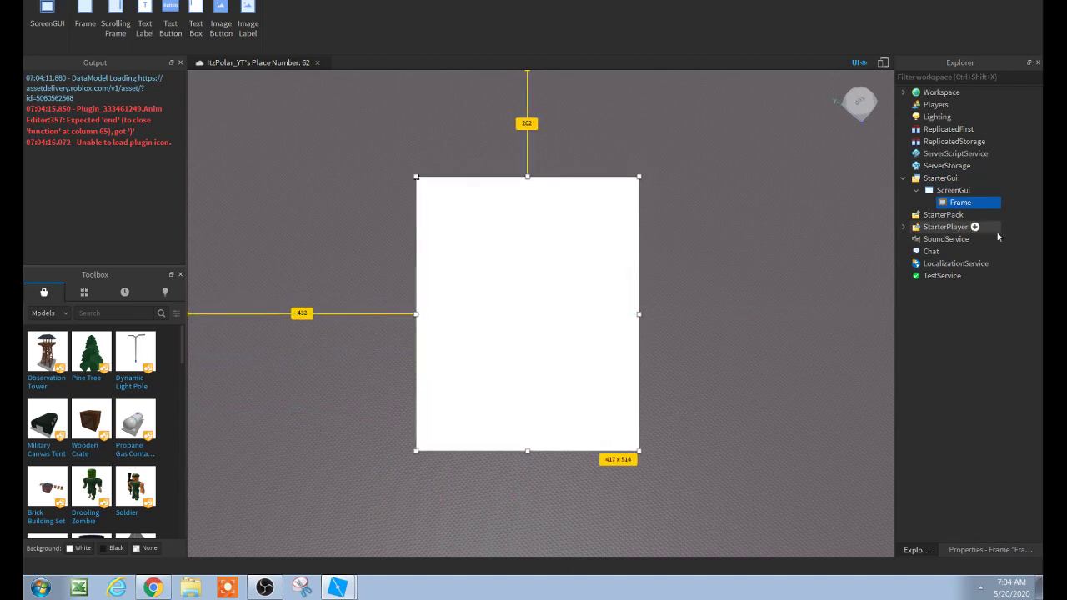
{"action": "left_click", "coordinate": [967, 549]}
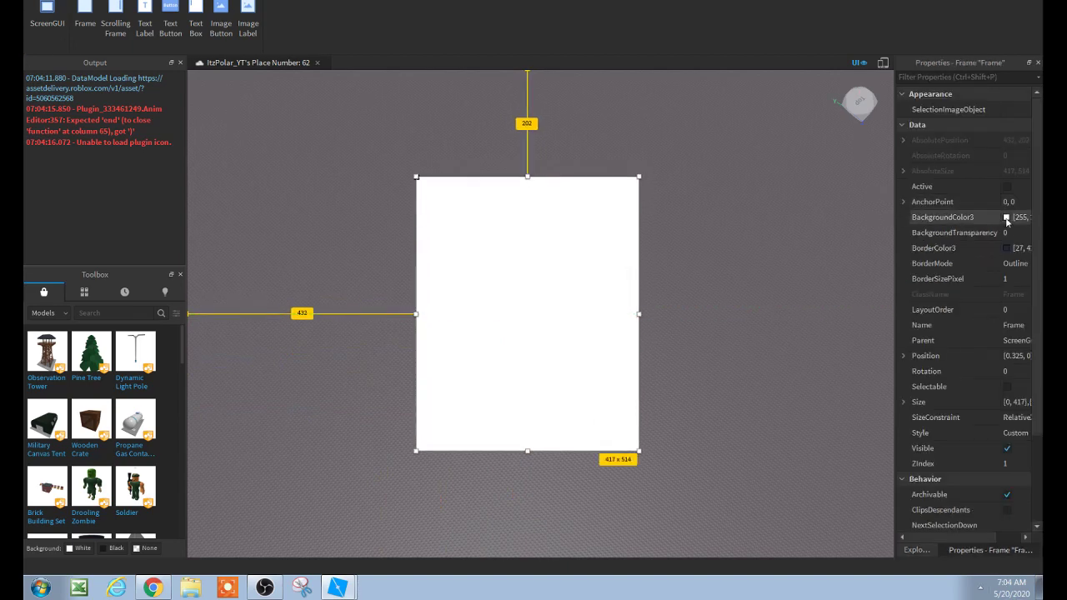
Step: Set the frame's BackgroundColor3 to dark grey [52, 52, 52] with the colour picker
{"action": "left_click", "coordinate": [1006, 218]}
{"action": "left_click", "coordinate": [403, 186]}
{"action": "left_click", "coordinate": [591, 376]}
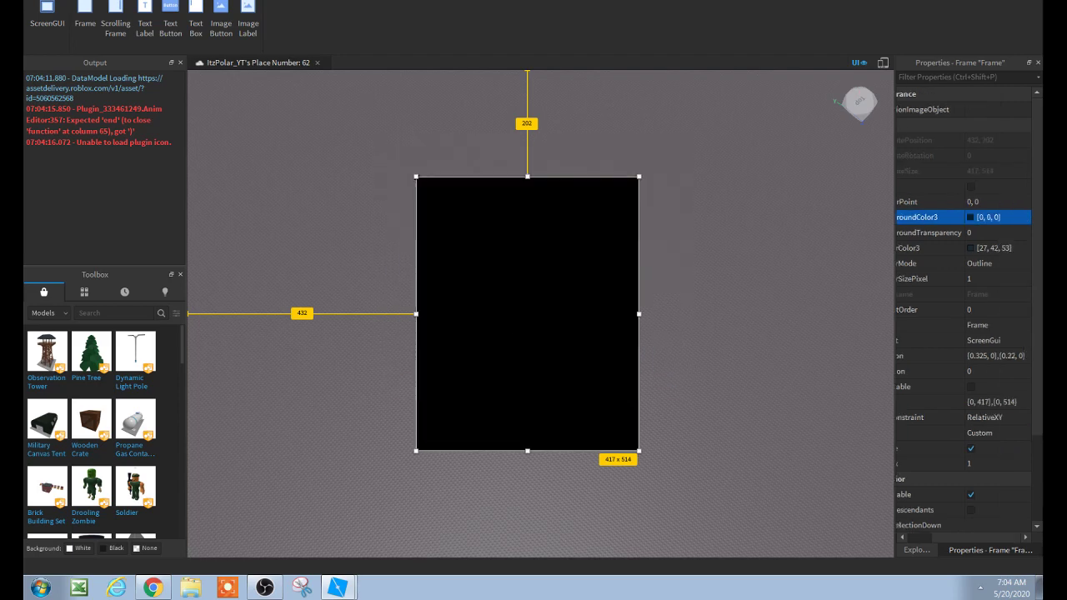
{"action": "left_click", "coordinate": [969, 218]}
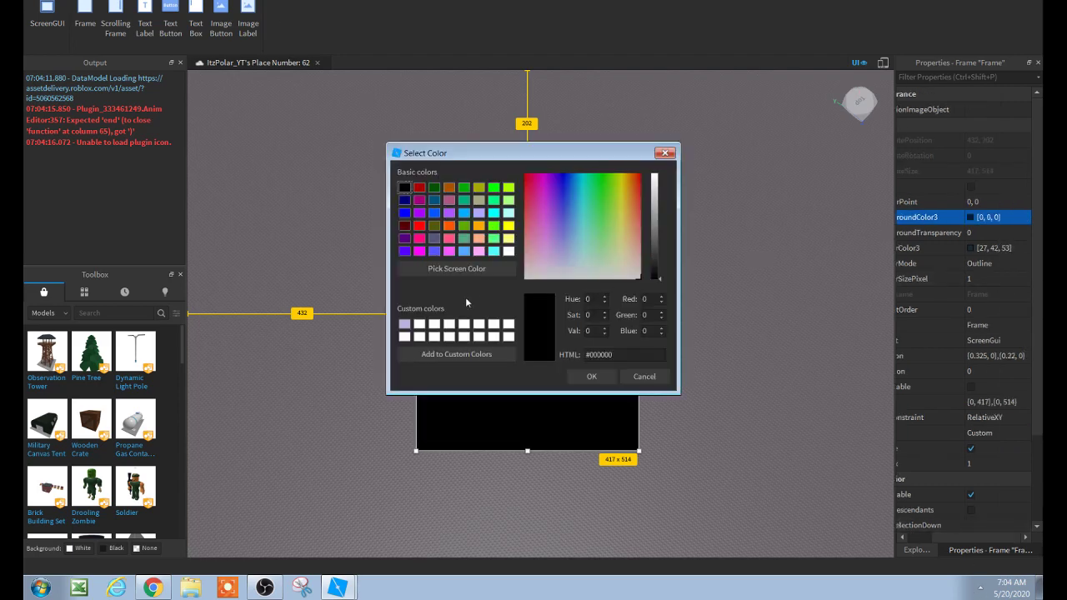
{"action": "left_click", "coordinate": [654, 252]}
{"action": "left_click", "coordinate": [598, 376]}
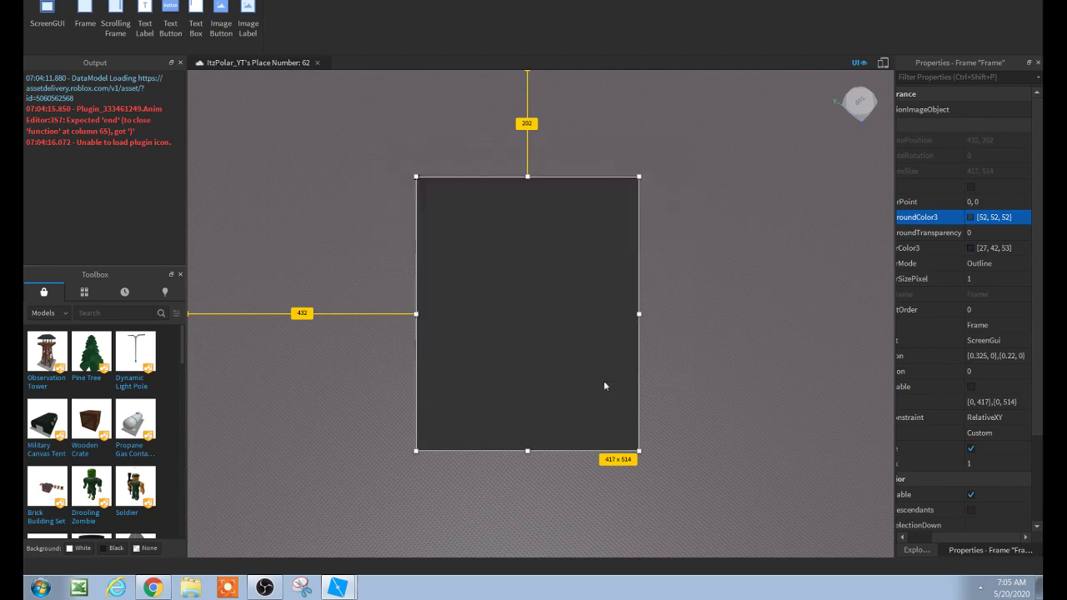
Step: Set the frame's BorderColor3 to 52, 52, 52
{"action": "left_click", "coordinate": [991, 249]}
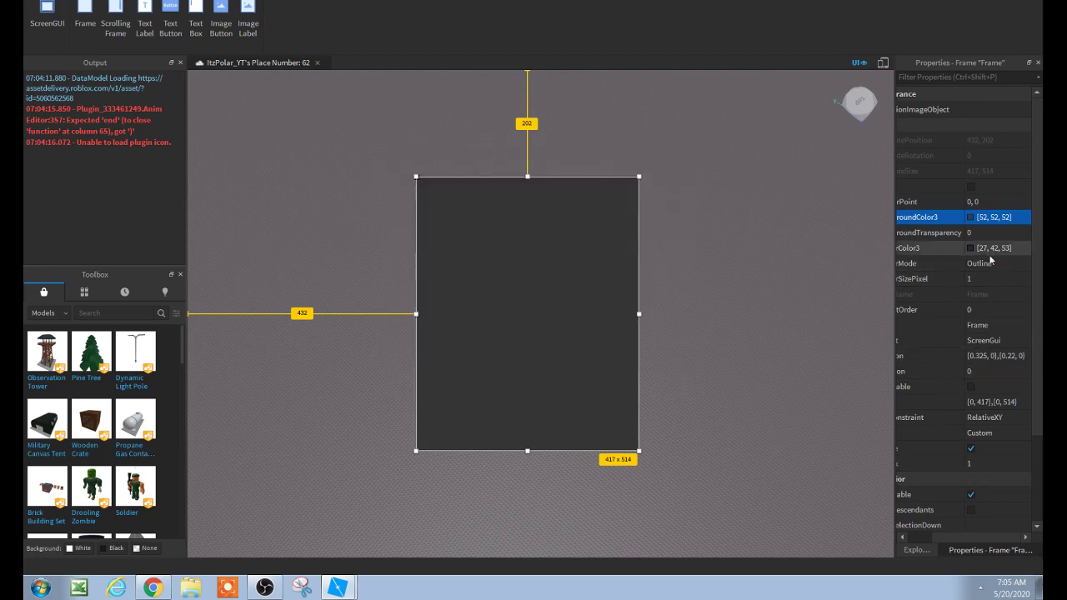
{"action": "type", "text": "52, 52, 52"}
{"action": "key", "text": "Return"}
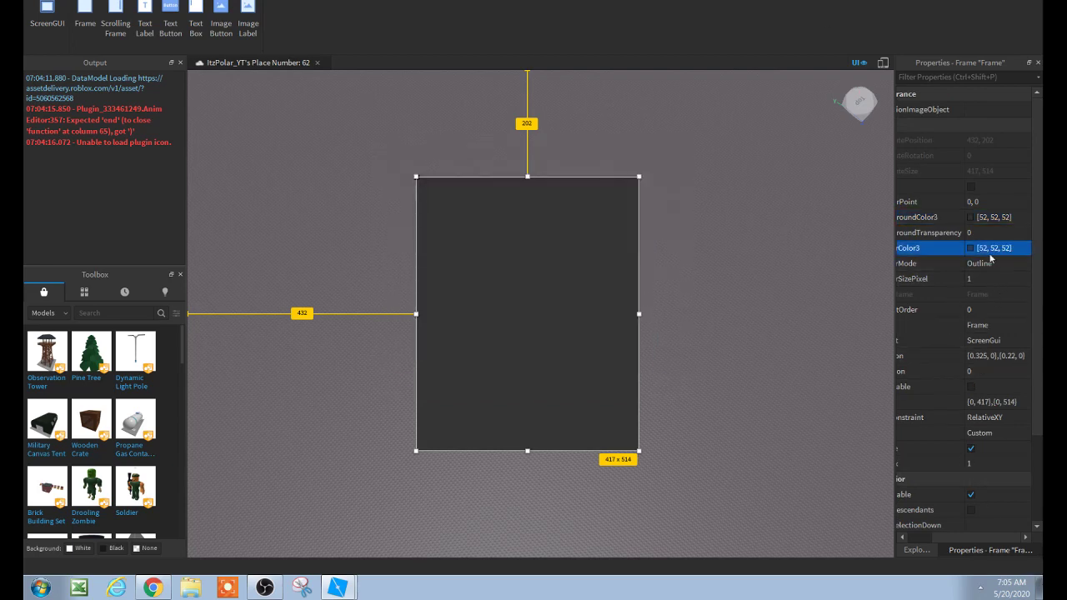
{"action": "scroll", "coordinate": [967, 353], "scroll_direction": "down", "scroll_amount": 3}
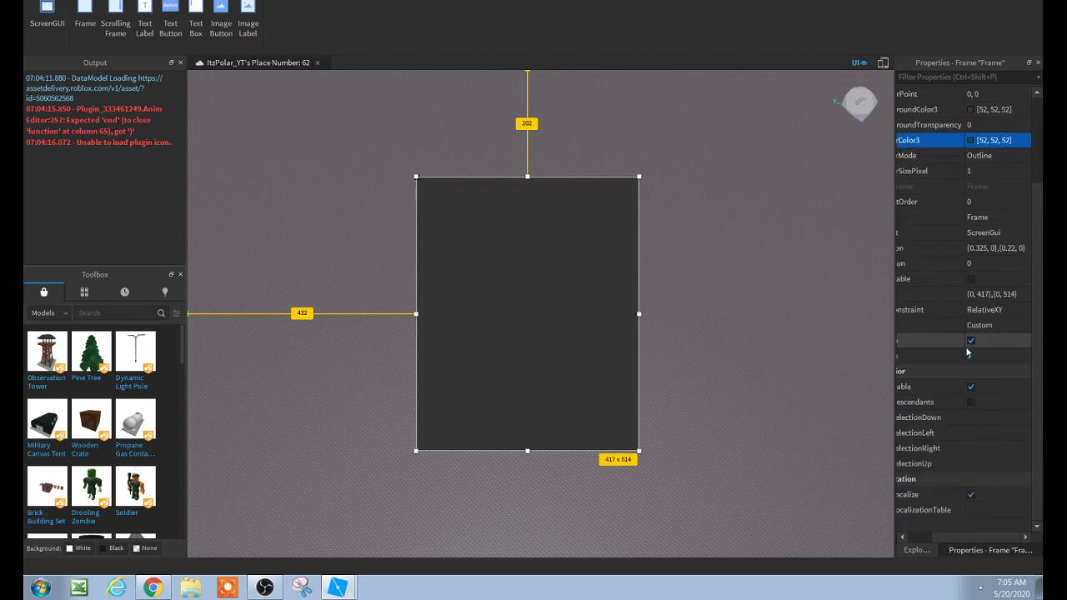
{"action": "scroll", "coordinate": [967, 353], "scroll_direction": "up", "scroll_amount": 3}
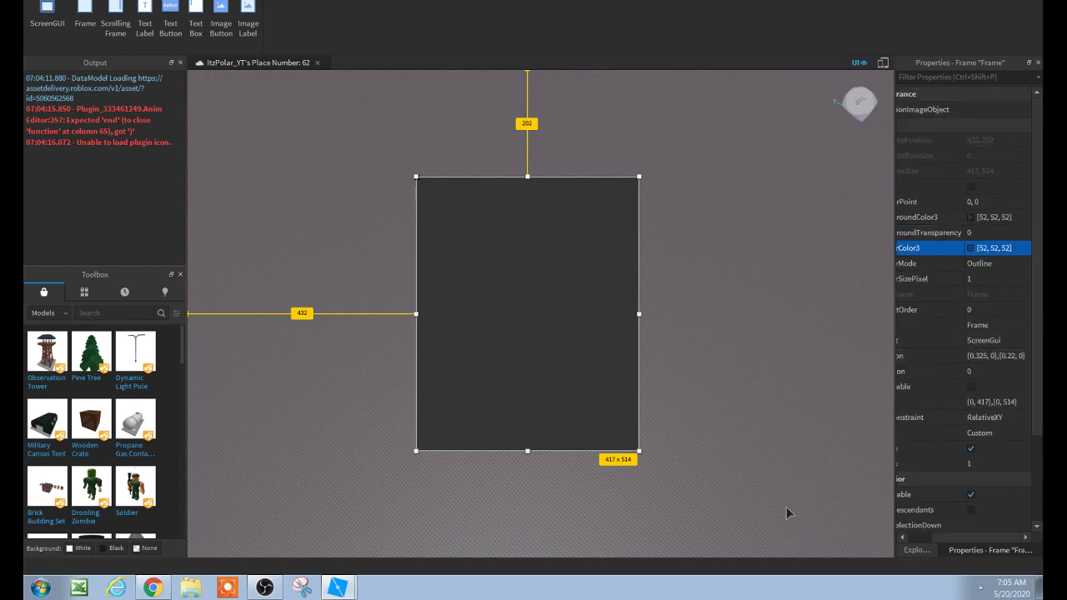
{"action": "left_click", "coordinate": [915, 554]}
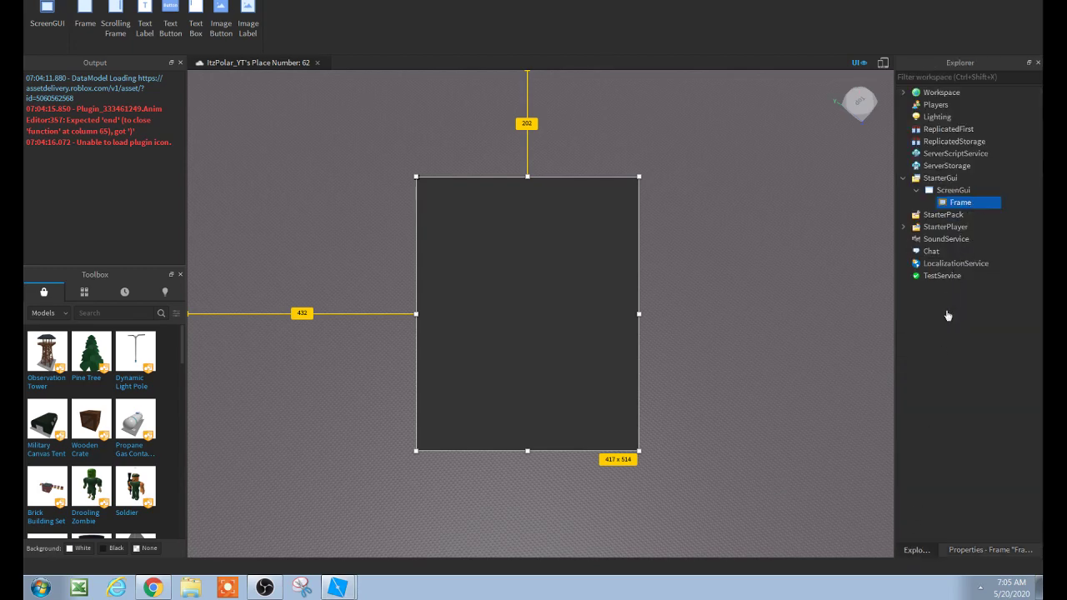
Step: Add an ImageLabel inside the frame and size it to 178 x 172
{"action": "key", "text": "ctrl+shift+v"}
{"action": "left_click_drag", "start_coordinate": [504, 253], "coordinate": [510, 257]}
{"action": "left_click_drag", "start_coordinate": [519, 219], "coordinate": [538, 243]}
{"action": "left_click_drag", "start_coordinate": [527, 287], "coordinate": [528, 278]}
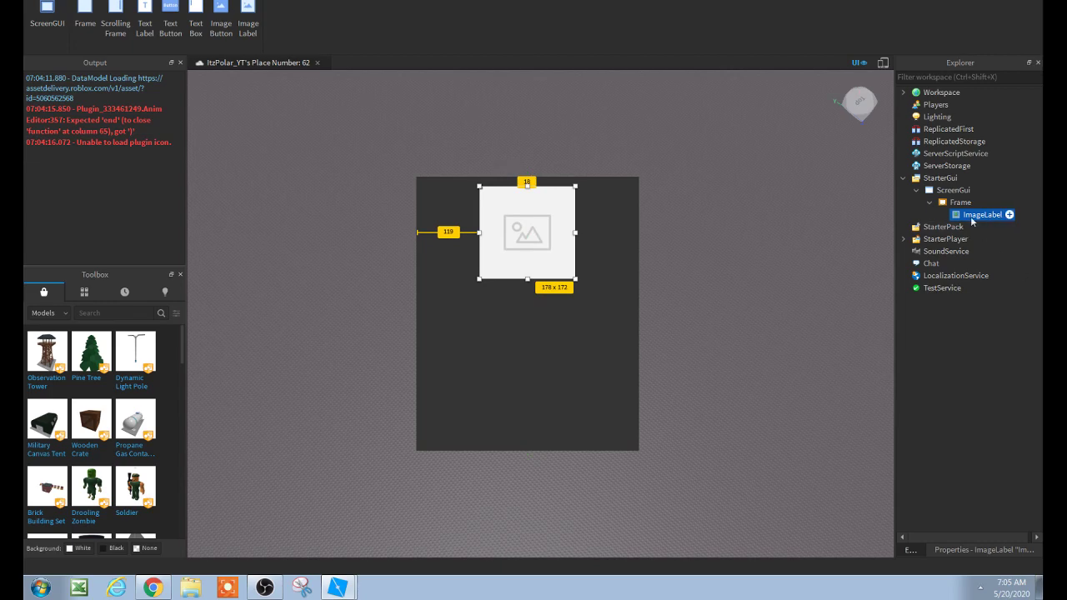
Step: Upload Capture.PNG as a new image asset and apply it to the ImageLabel's Image
{"action": "left_click", "coordinate": [975, 550]}
{"action": "left_click", "coordinate": [96, 4]}
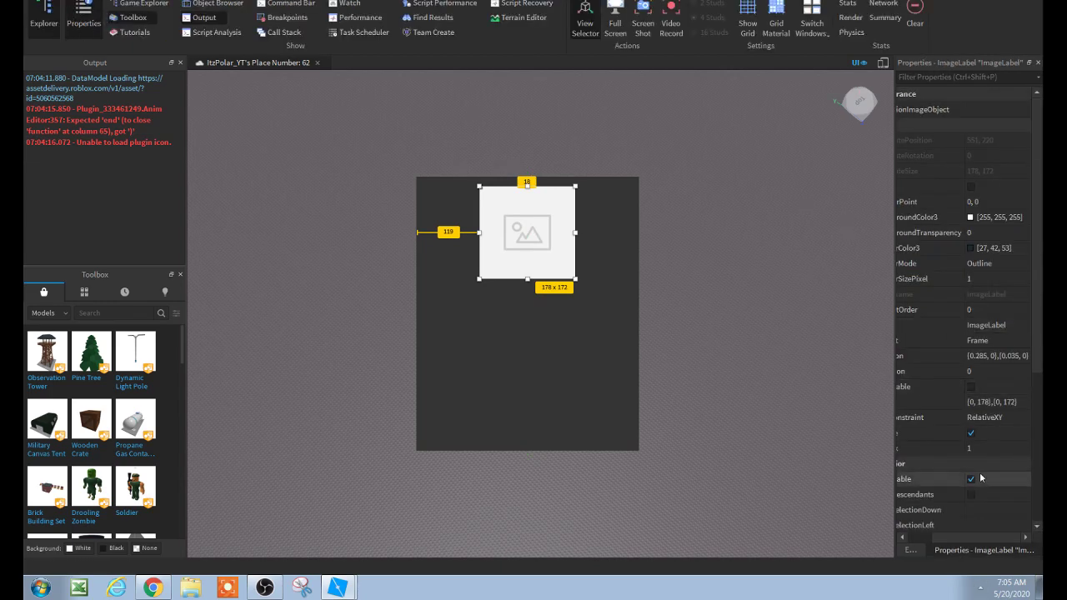
{"action": "scroll", "coordinate": [984, 392], "scroll_direction": "down", "scroll_amount": 1}
{"action": "scroll", "coordinate": [984, 392], "scroll_direction": "down", "scroll_amount": 4}
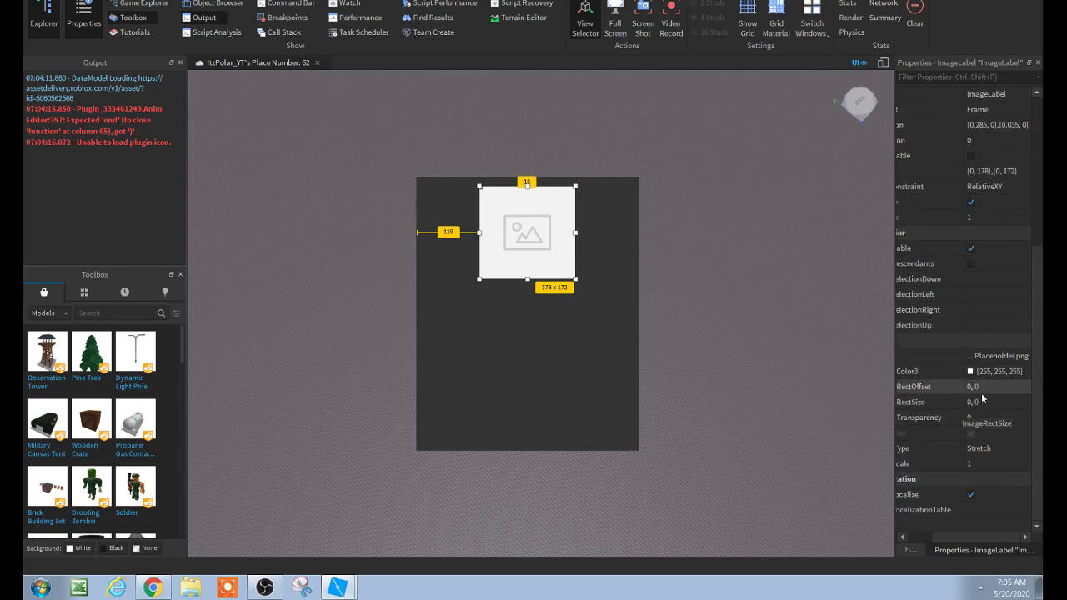
{"action": "left_click", "coordinate": [988, 359]}
{"action": "left_click", "coordinate": [911, 500]}
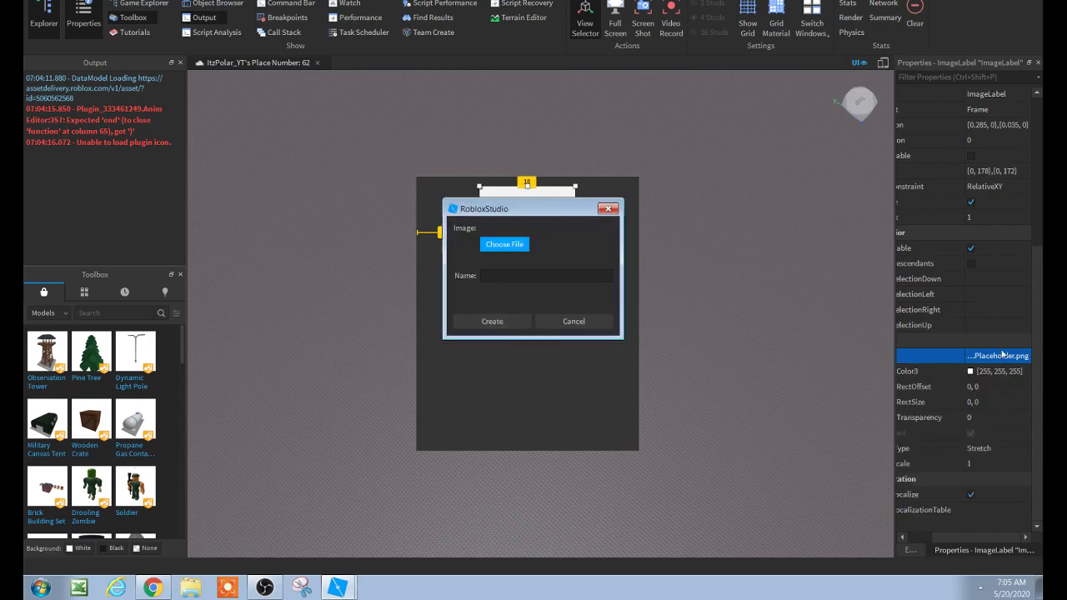
{"action": "left_click", "coordinate": [503, 244]}
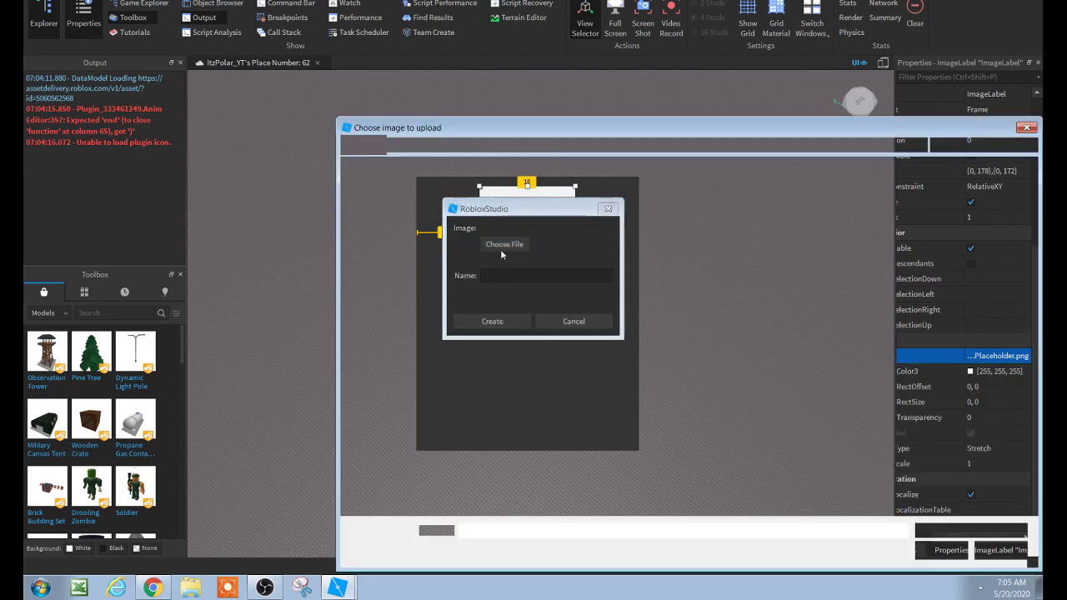
{"action": "type", "text": "Capture.PNG"}
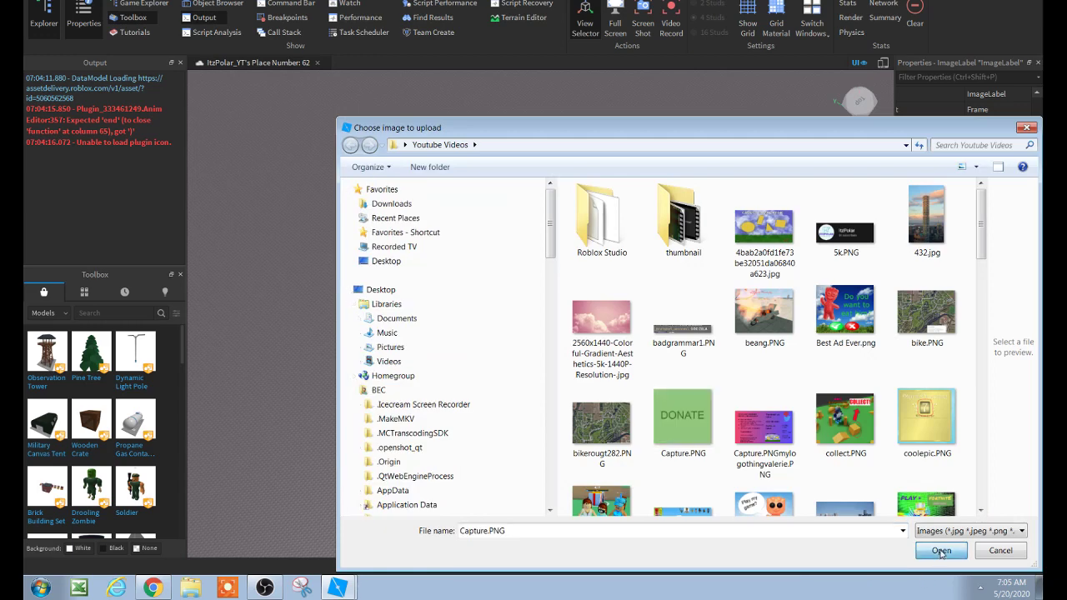
{"action": "left_click", "coordinate": [941, 550]}
{"action": "left_click", "coordinate": [502, 326]}
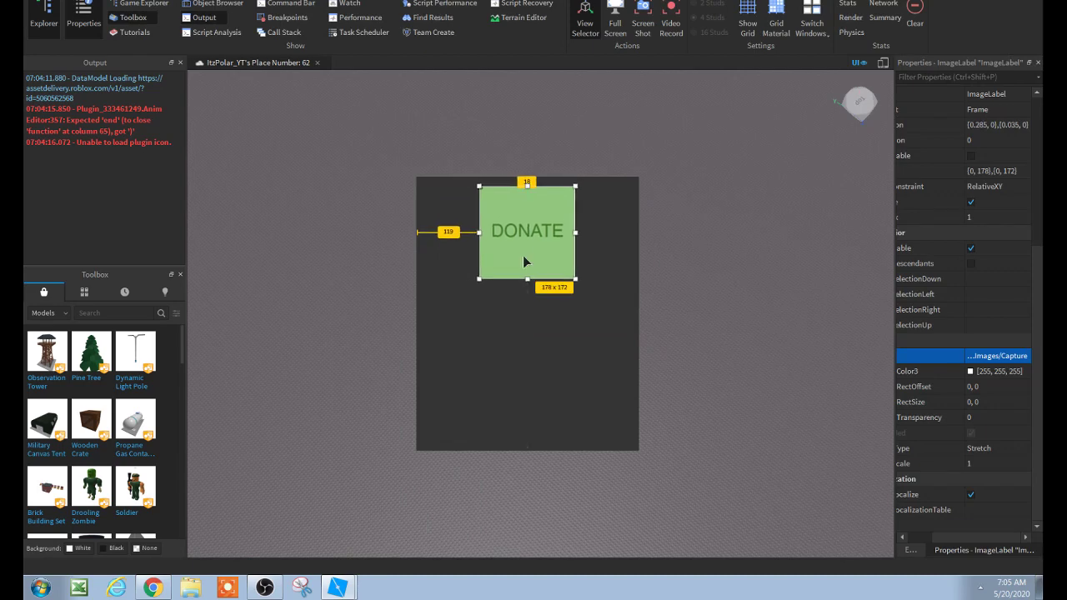
{"action": "left_click", "coordinate": [529, 317]}
{"action": "left_click", "coordinate": [529, 239]}
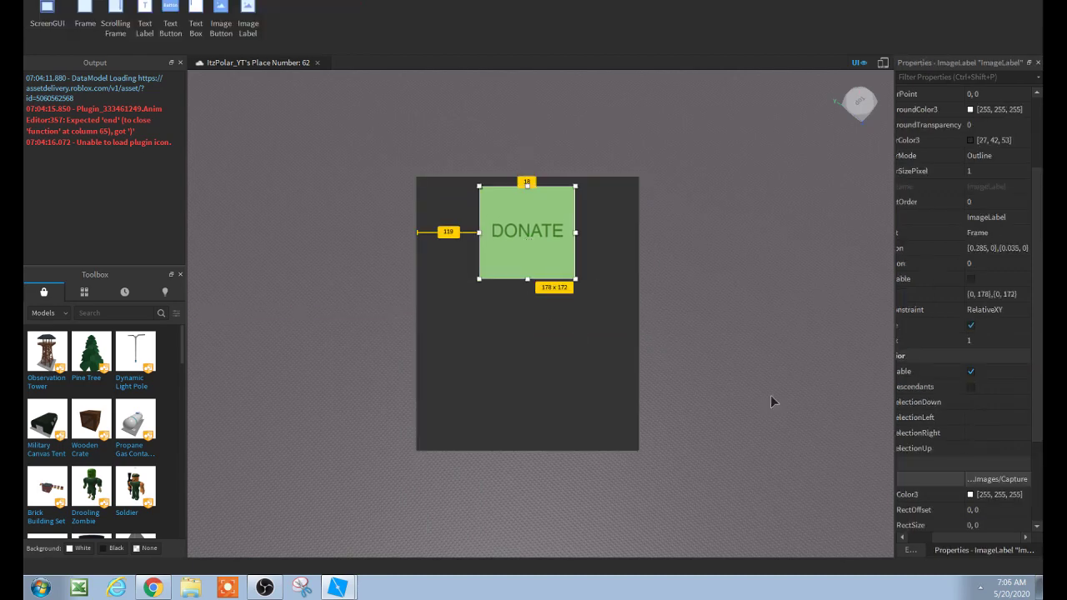
Step: Insert a TextLabel into the Frame and place it, enlarged, below the DONATE image
{"action": "left_click", "coordinate": [910, 550]}
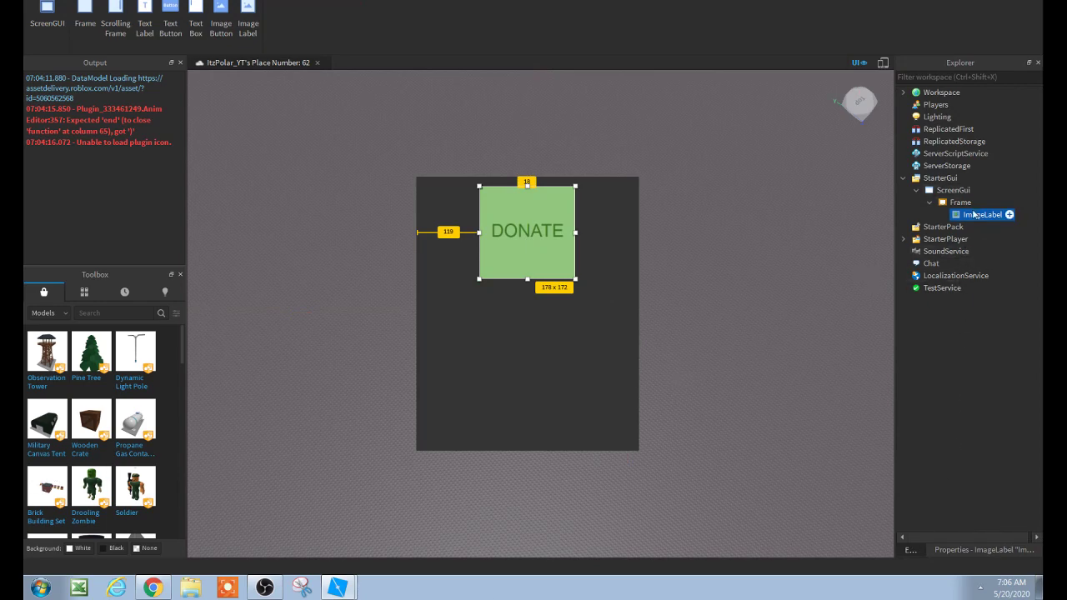
{"action": "left_click", "coordinate": [979, 204]}
{"action": "left_click", "coordinate": [144, 22]}
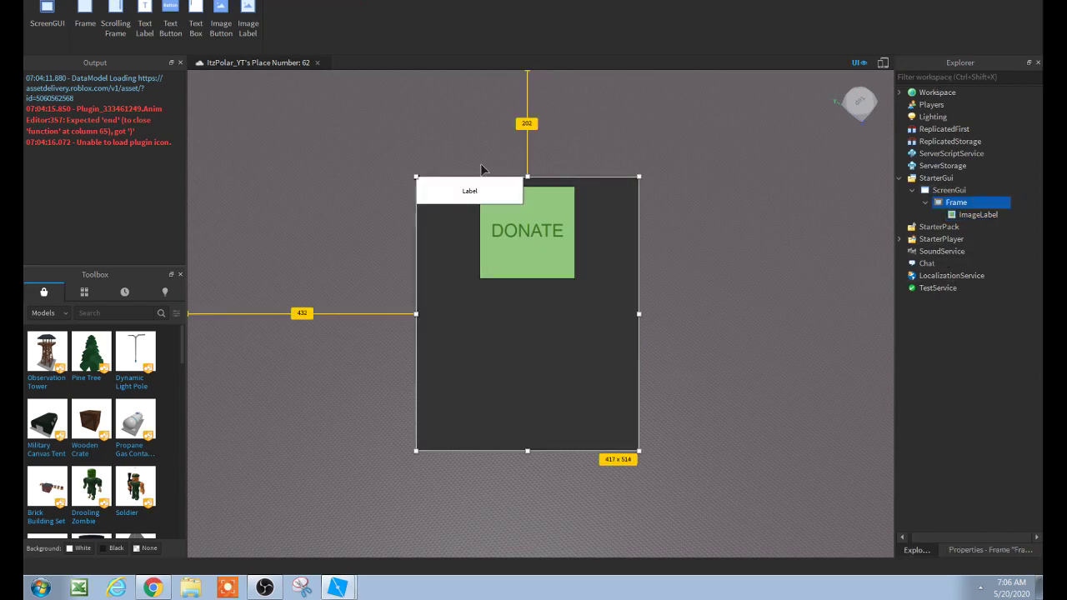
{"action": "left_click_drag", "start_coordinate": [527, 177], "coordinate": [583, 324]}
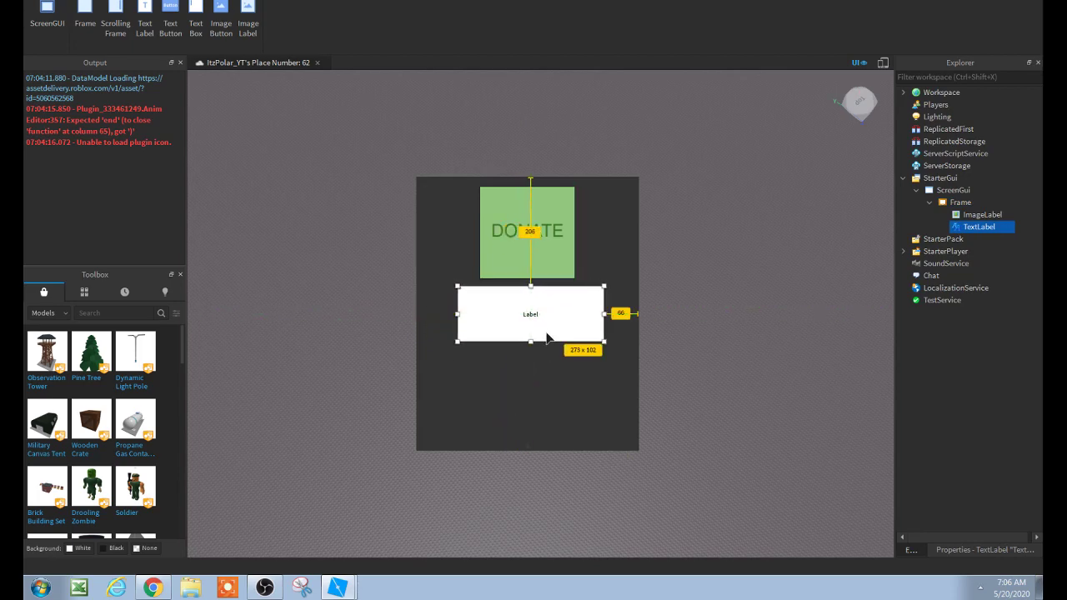
{"action": "left_click_drag", "start_coordinate": [527, 341], "coordinate": [529, 365]}
Step: Set the TextLabel's BackgroundTransparency to 1
{"action": "mouse_move", "coordinate": [998, 233]}
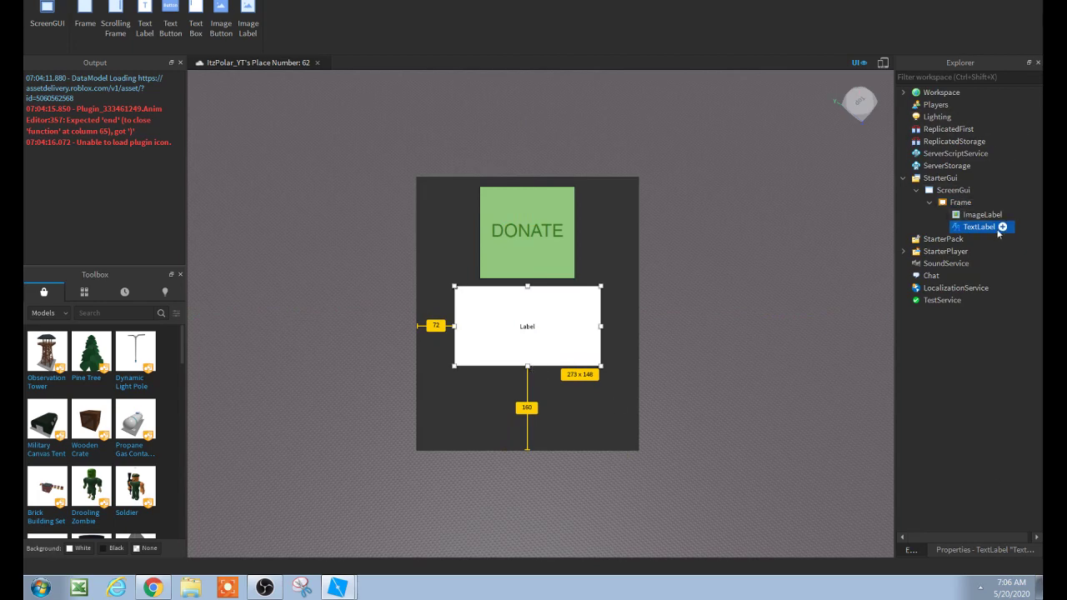
{"action": "left_click", "coordinate": [983, 550]}
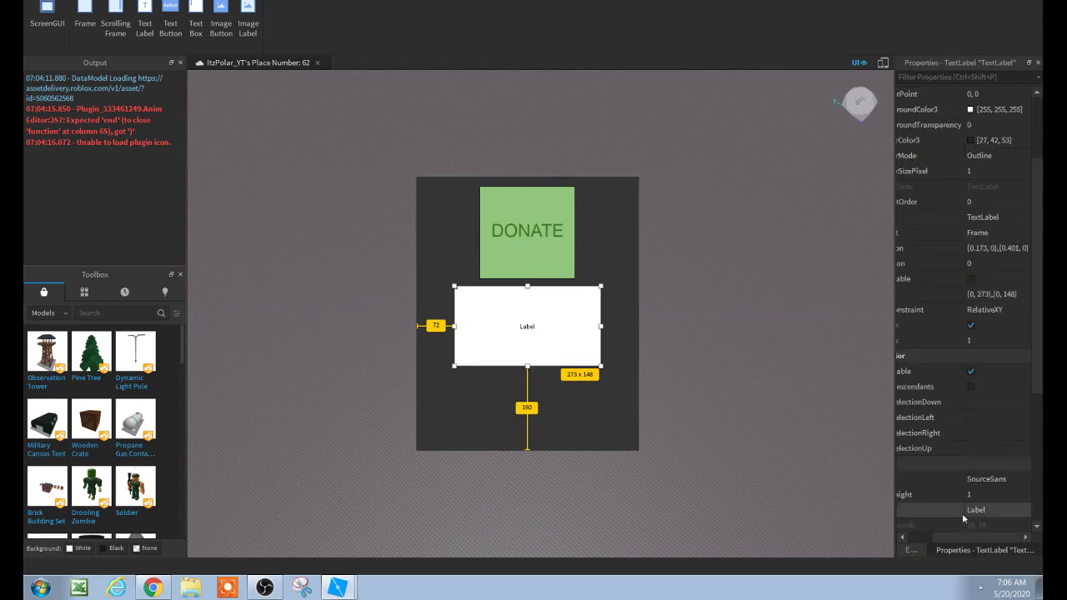
{"action": "scroll", "coordinate": [978, 241], "scroll_direction": "up", "scroll_amount": 1}
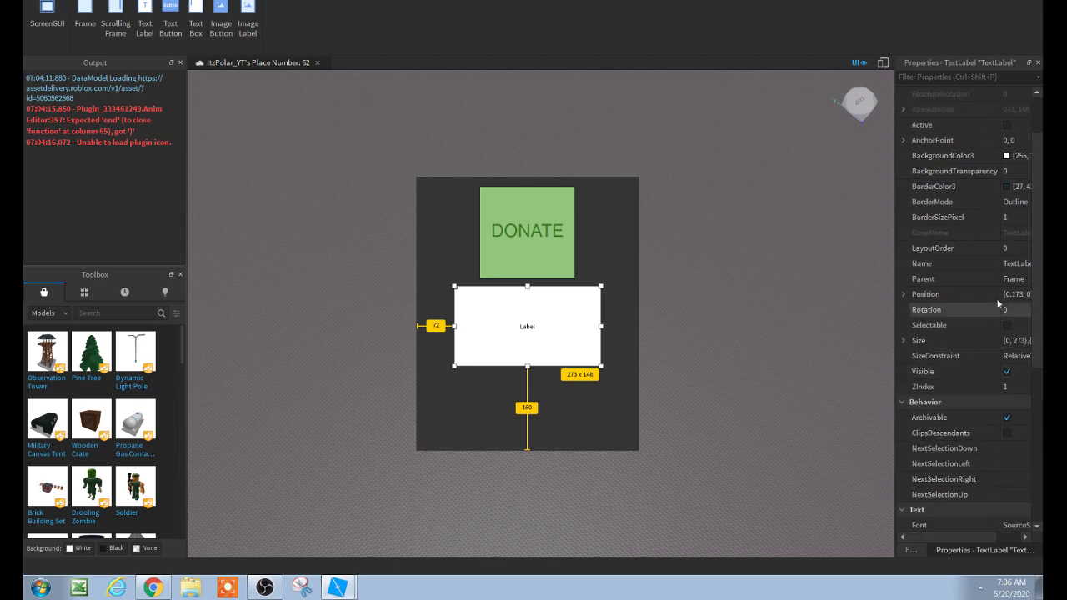
{"action": "left_click", "coordinate": [1017, 172]}
{"action": "type", "text": "1"}
{"action": "key", "text": "Return"}
Step: Give the label bright green text, enable TextScaled, and set the Font to Cartoon
{"action": "scroll", "coordinate": [992, 330], "scroll_direction": "down", "scroll_amount": 5}
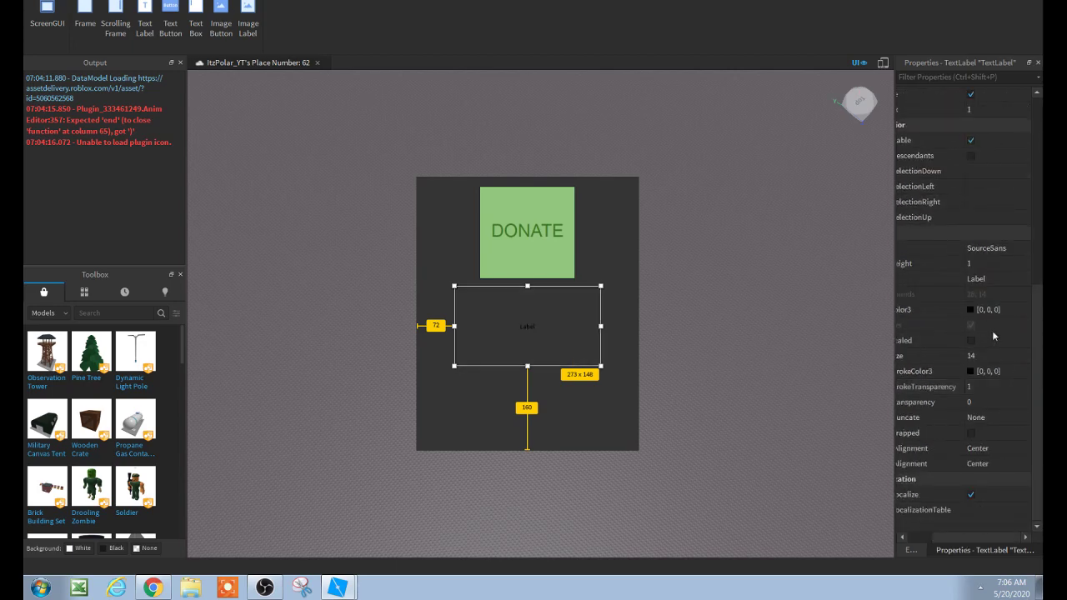
{"action": "left_click", "coordinate": [987, 309]}
{"action": "left_click", "coordinate": [970, 309]}
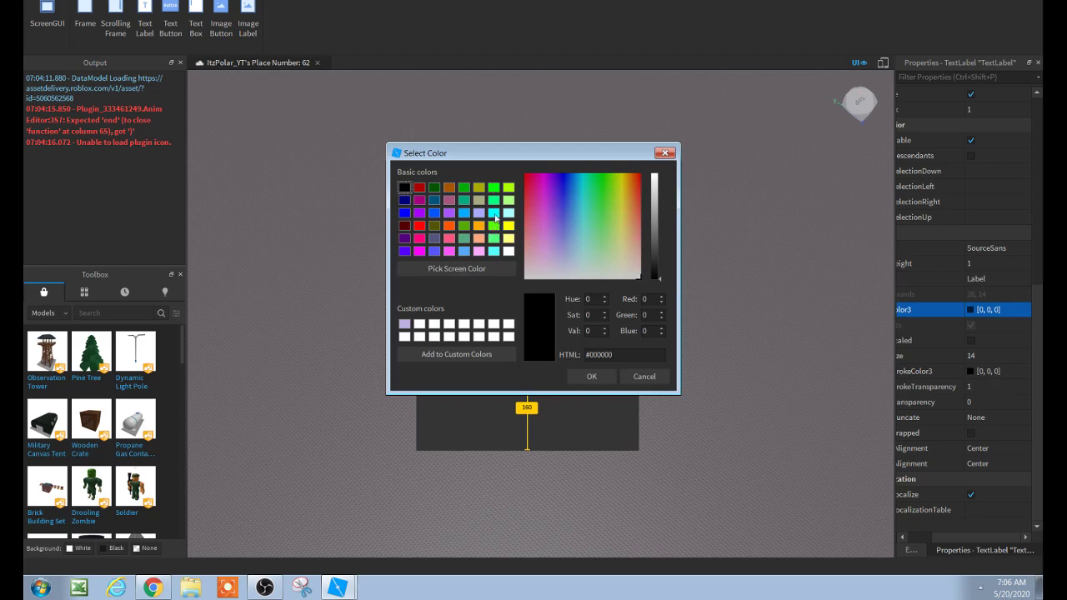
{"action": "left_click", "coordinate": [494, 225]}
{"action": "left_click", "coordinate": [591, 375]}
{"action": "left_click", "coordinate": [975, 278]}
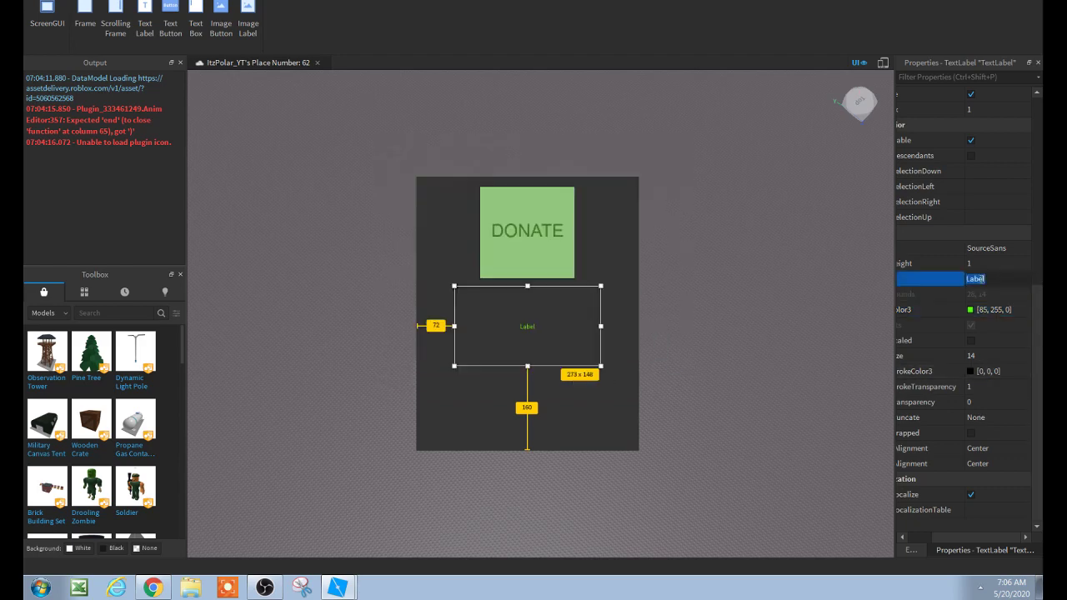
{"action": "left_click", "coordinate": [970, 340]}
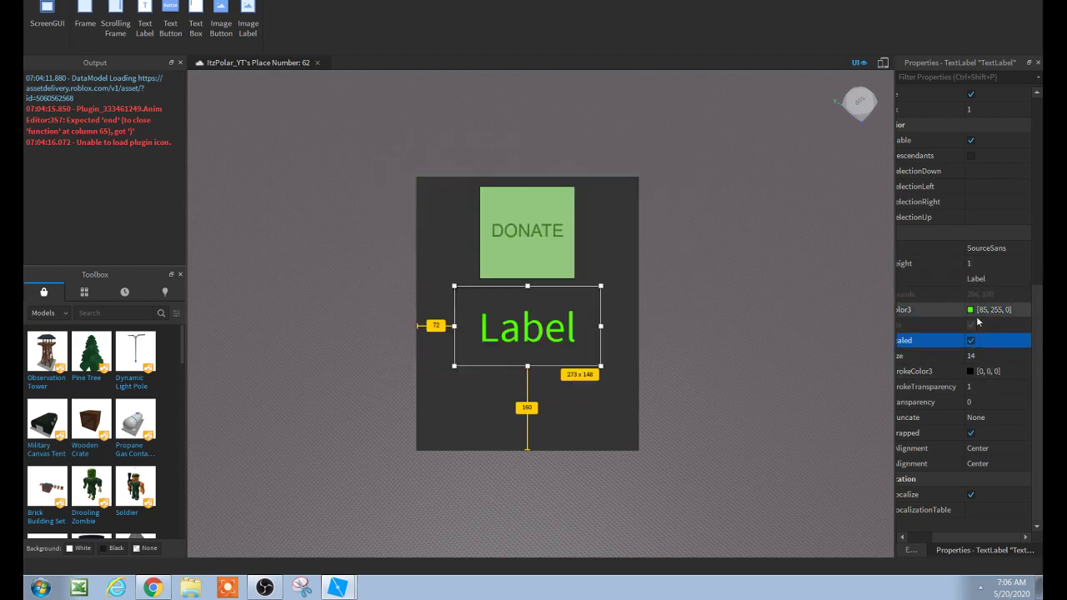
{"action": "left_click", "coordinate": [999, 248]}
{"action": "left_click", "coordinate": [998, 249]}
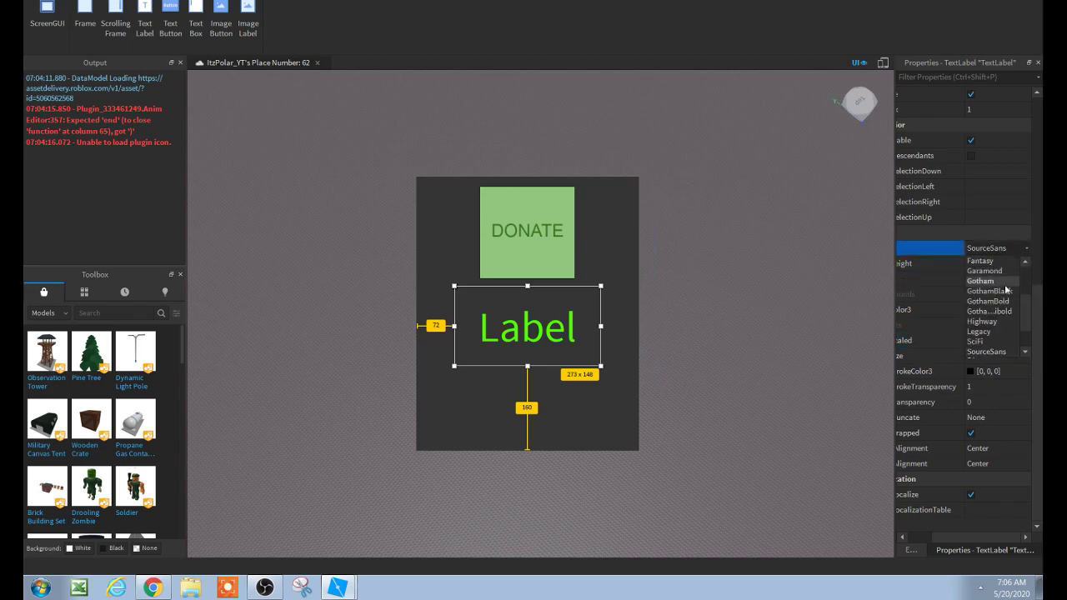
{"action": "scroll", "coordinate": [993, 298], "scroll_direction": "up", "scroll_amount": 3}
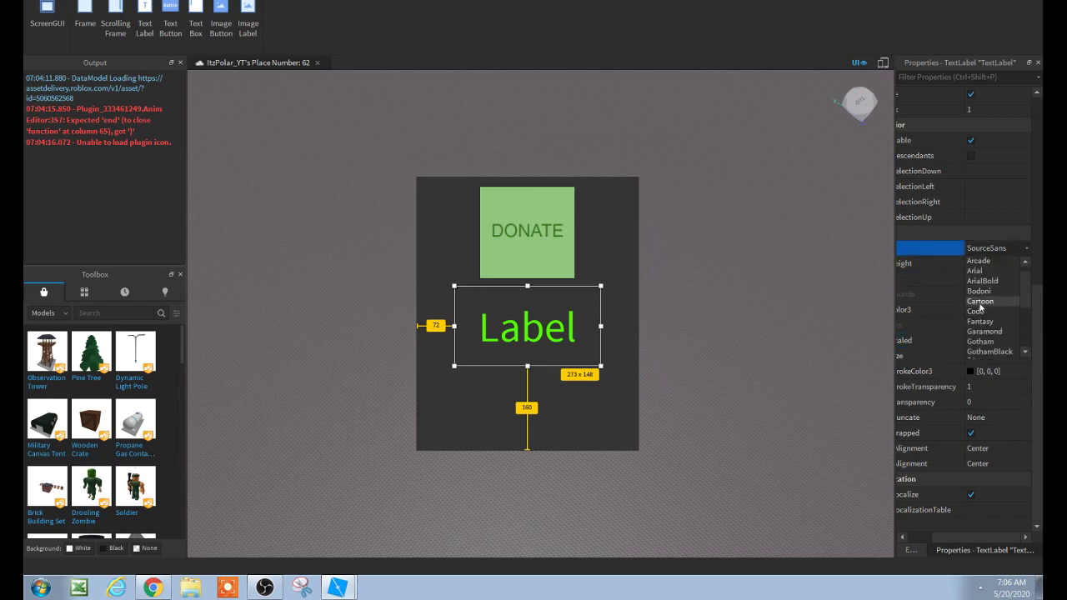
{"action": "left_click", "coordinate": [980, 302]}
{"action": "left_click", "coordinate": [998, 278]}
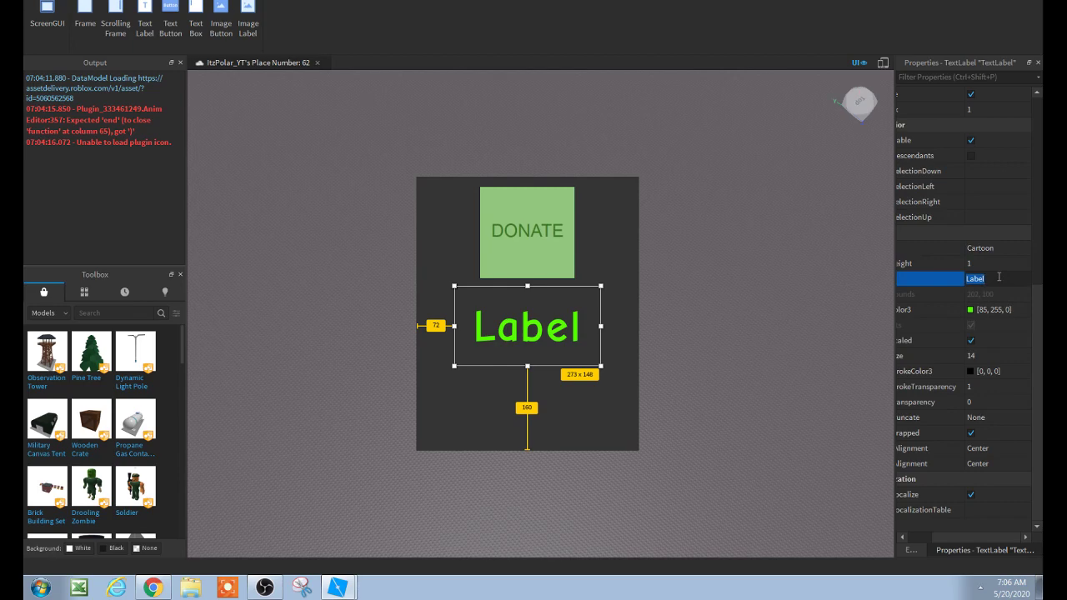
Step: Change the green label's Text to 'Donating this to us, helps us make updates for the game for you :)'
{"action": "type", "text": "Donating this to me,"}
{"action": "key", "text": "BackSpace"}
{"action": "key", "text": "BackSpace"}
{"action": "key", "text": "BackSpace"}
{"action": "type", "text": "us, helps us make updates for the game an"}
{"action": "key", "text": "BackSpace"}
{"action": "key", "text": "BackSpace"}
{"action": "type", "text": "for you :)"}
{"action": "key", "text": "Return"}
{"action": "left_click", "coordinate": [1000, 278]}
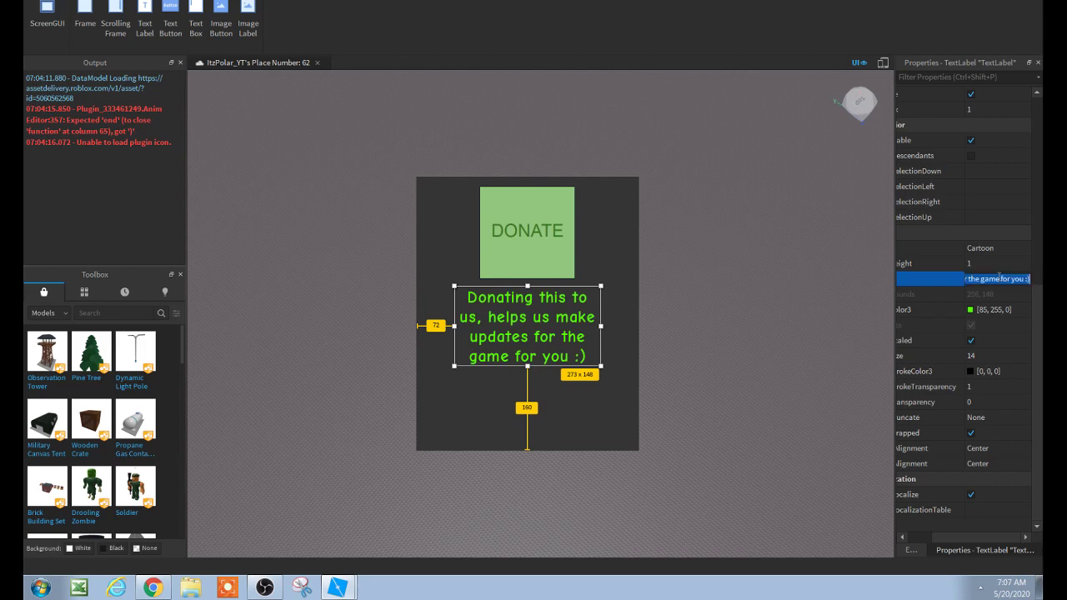
{"action": "key", "text": "End"}
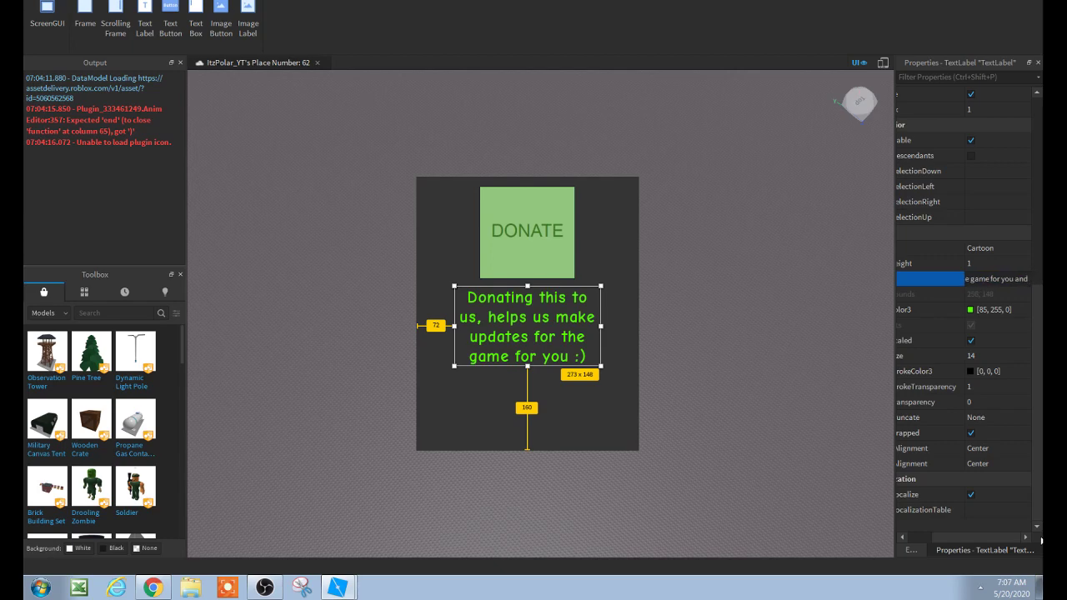
{"action": "type", "text": "he"}
{"action": "key", "text": "Return"}
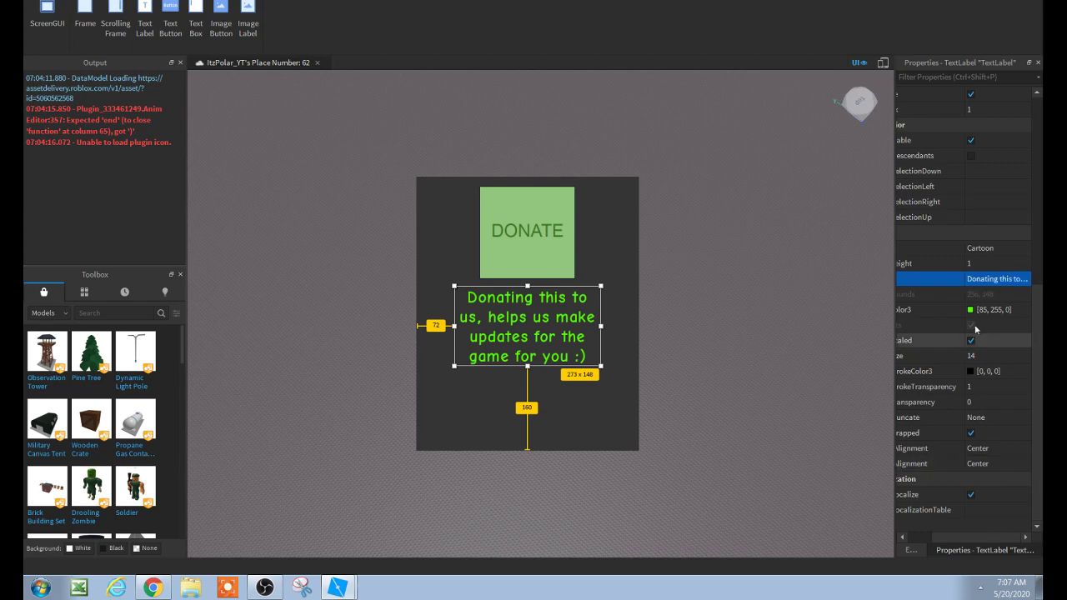
Step: Retitle the label '*DONATING APPRECIATED*'
{"action": "left_click", "coordinate": [983, 280]}
{"action": "type", "text": "\"DO"}
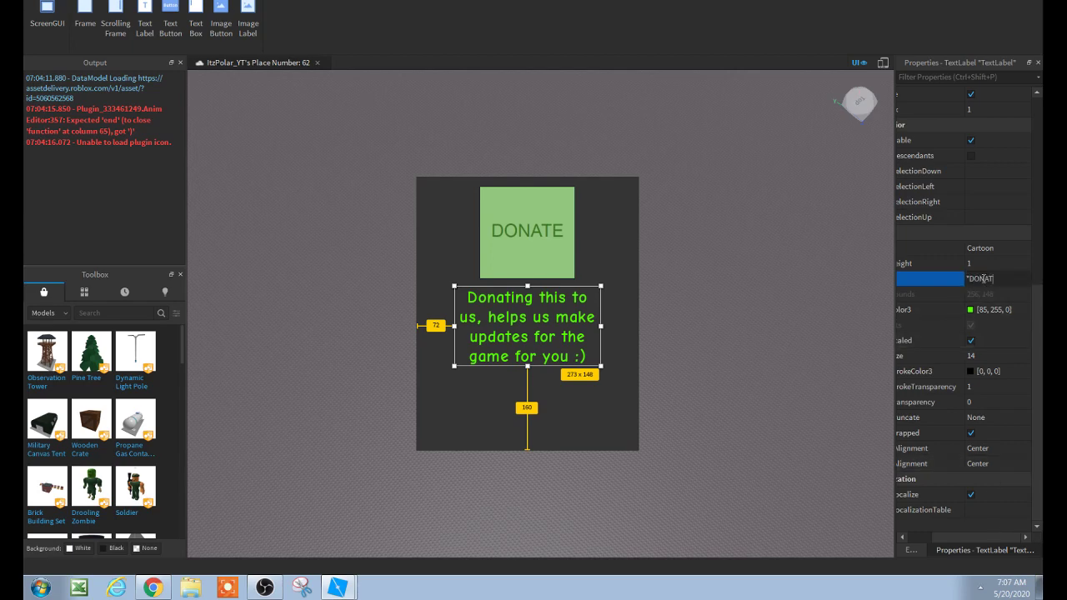
{"action": "type", "text": "NATING APPRECIATED*"}
{"action": "key", "text": "Return"}
Step: Duplicate the title below it and make the copy read 'Donations help our game update.'
{"action": "key", "text": "ctrl+d"}
{"action": "left_click_drag", "start_coordinate": [532, 301], "coordinate": [535, 370]}
{"action": "left_click", "coordinate": [1000, 279]}
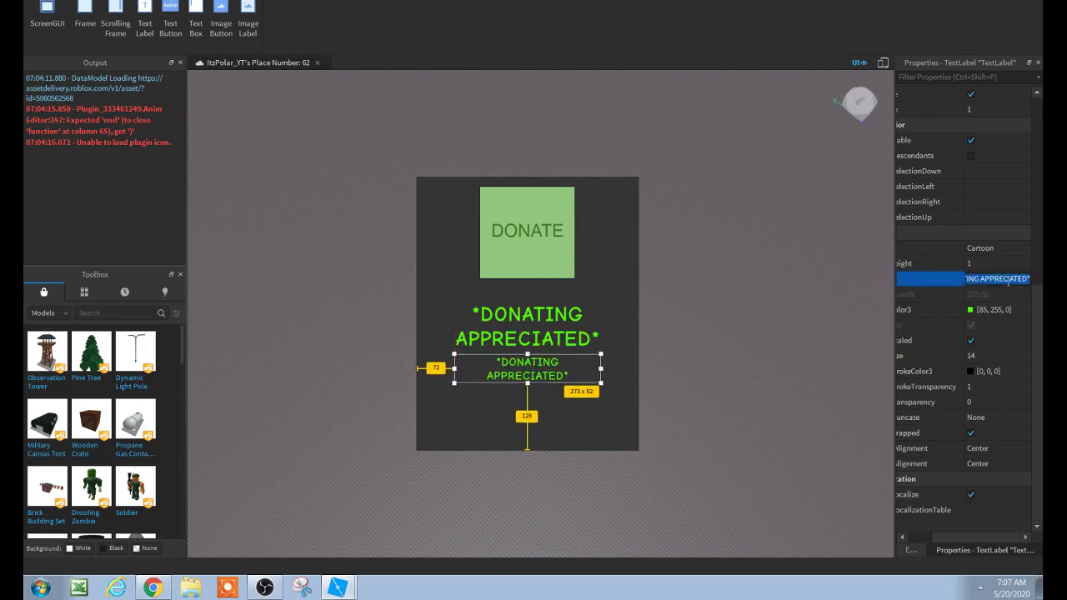
{"action": "type", "text": "Donations help our game update."}
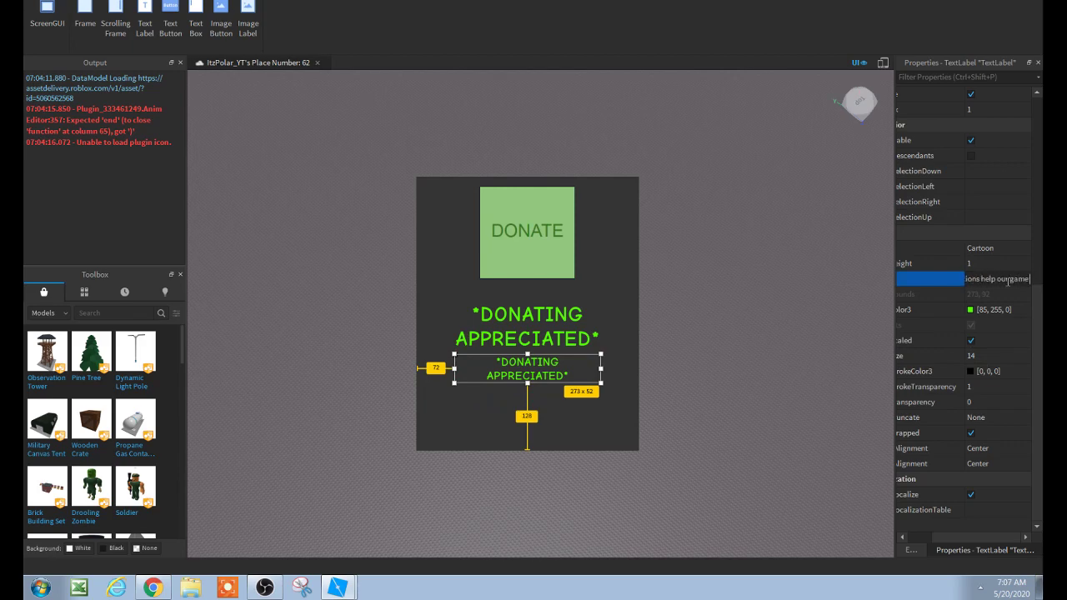
{"action": "key", "text": "Return"}
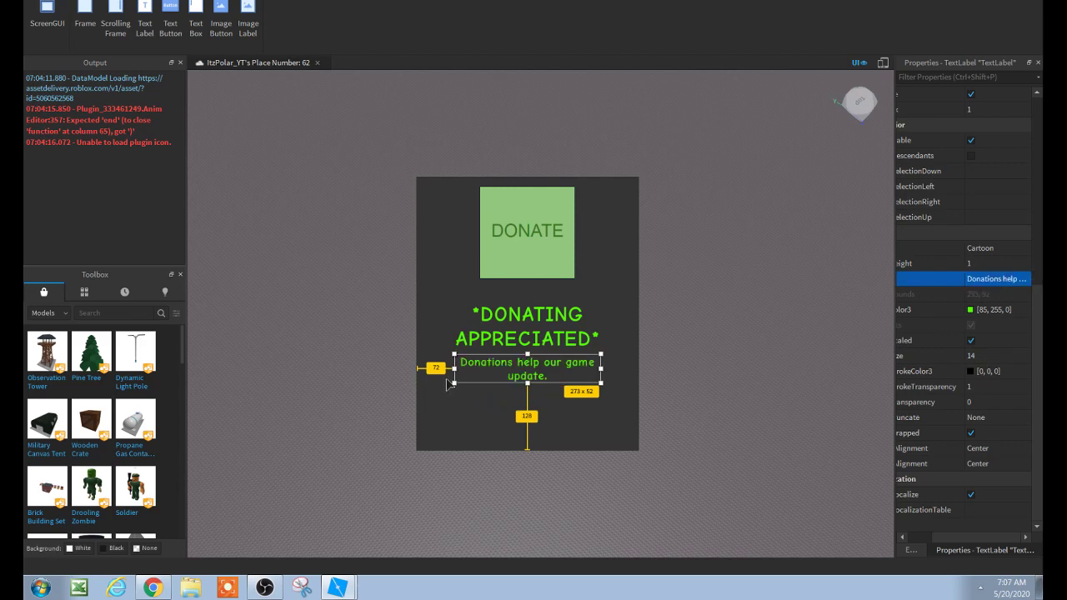
Step: Nudge both the title and the donations message slightly upward
{"action": "left_click", "coordinate": [495, 323]}
{"action": "left_click_drag", "start_coordinate": [495, 323], "coordinate": [495, 315]}
{"action": "left_click", "coordinate": [507, 363]}
{"action": "left_click_drag", "start_coordinate": [508, 364], "coordinate": [508, 358]}
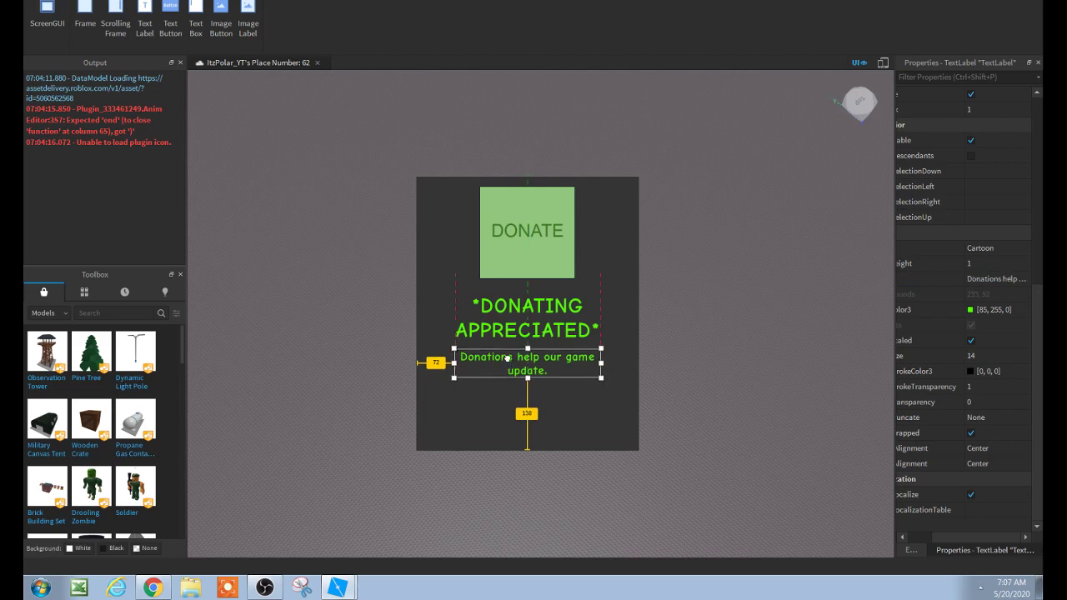
{"action": "left_click", "coordinate": [911, 550]}
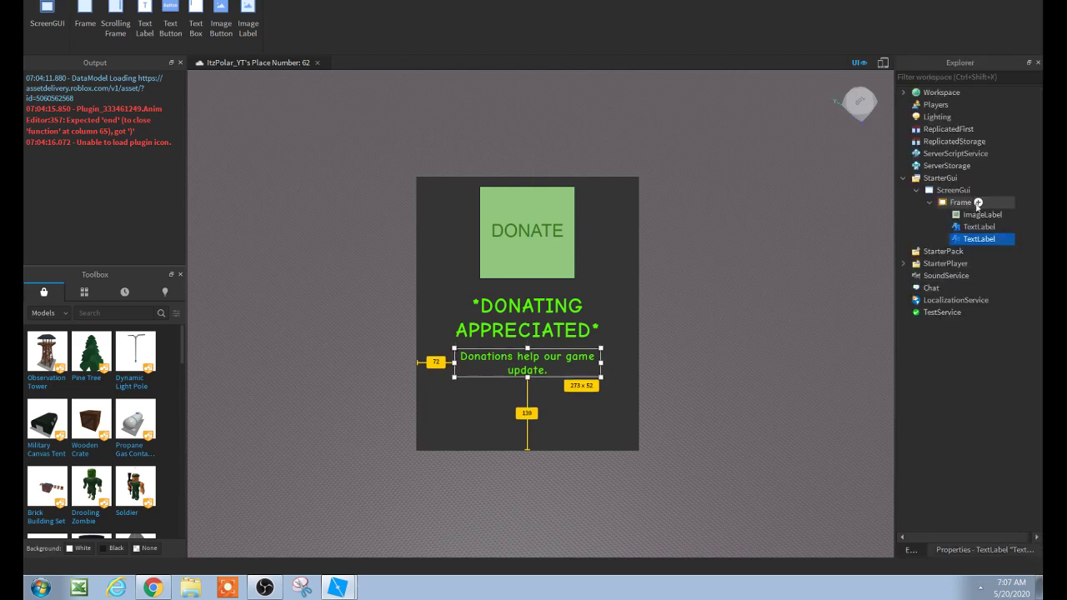
Step: Insert a TextButton near the frame's bottom and enlarge it to about 263 x 61
{"action": "left_click", "coordinate": [960, 203]}
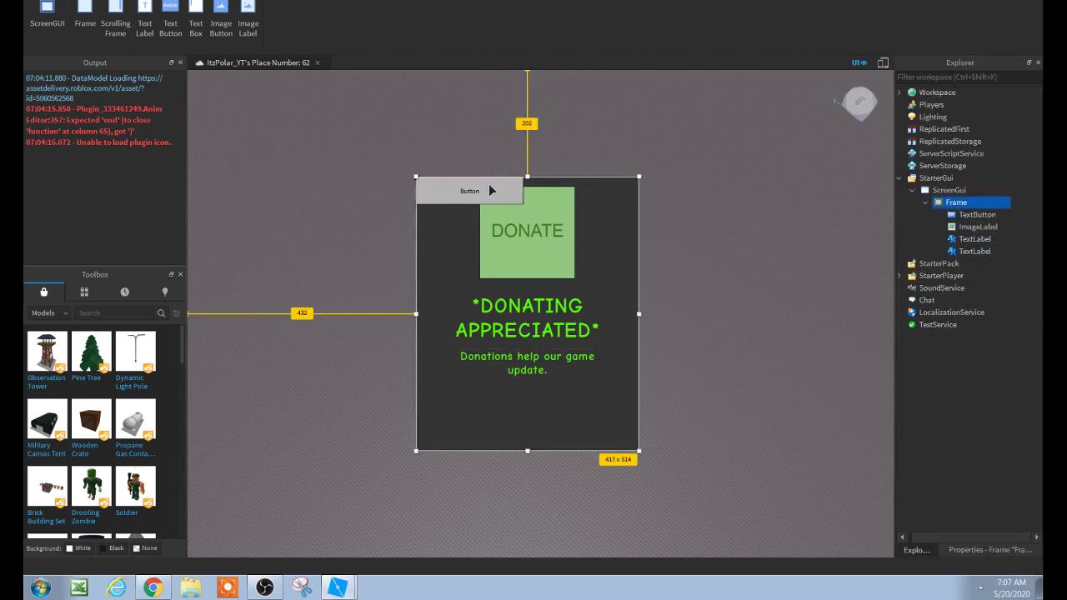
{"action": "left_click_drag", "start_coordinate": [490, 191], "coordinate": [547, 406]}
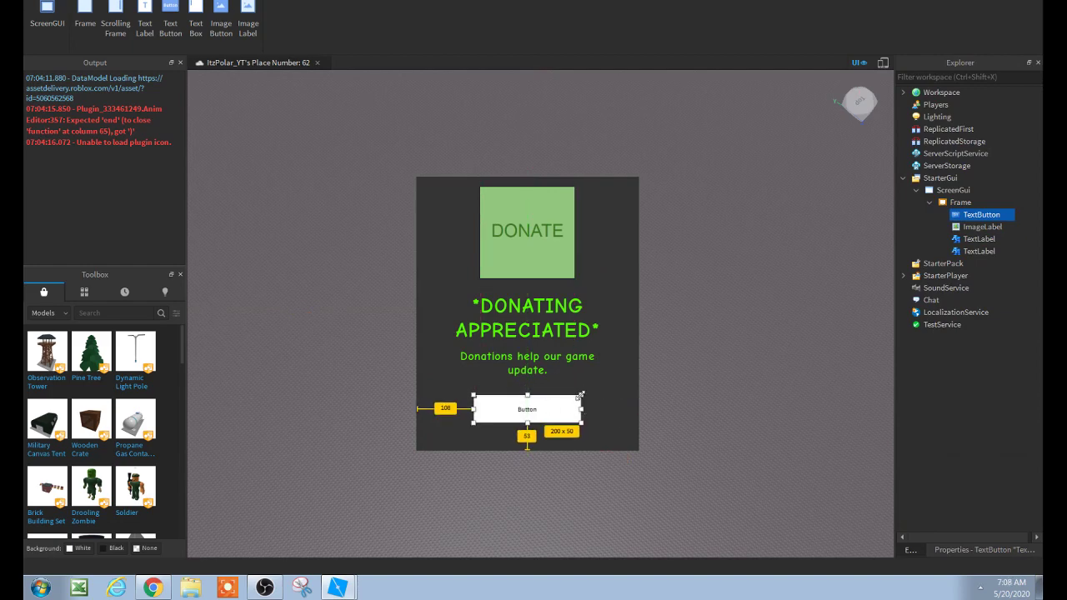
{"action": "mouse_move", "coordinate": [581, 395]}
{"action": "left_mouse_down"}
{"action": "mouse_move", "coordinate": [614, 389]}
{"action": "mouse_move", "coordinate": [549, 406]}
{"action": "mouse_move", "coordinate": [570, 410]}
{"action": "left_mouse_up"}
{"action": "left_click", "coordinate": [984, 550]}
{"action": "scroll", "coordinate": [991, 417], "scroll_direction": "down", "scroll_amount": 3}
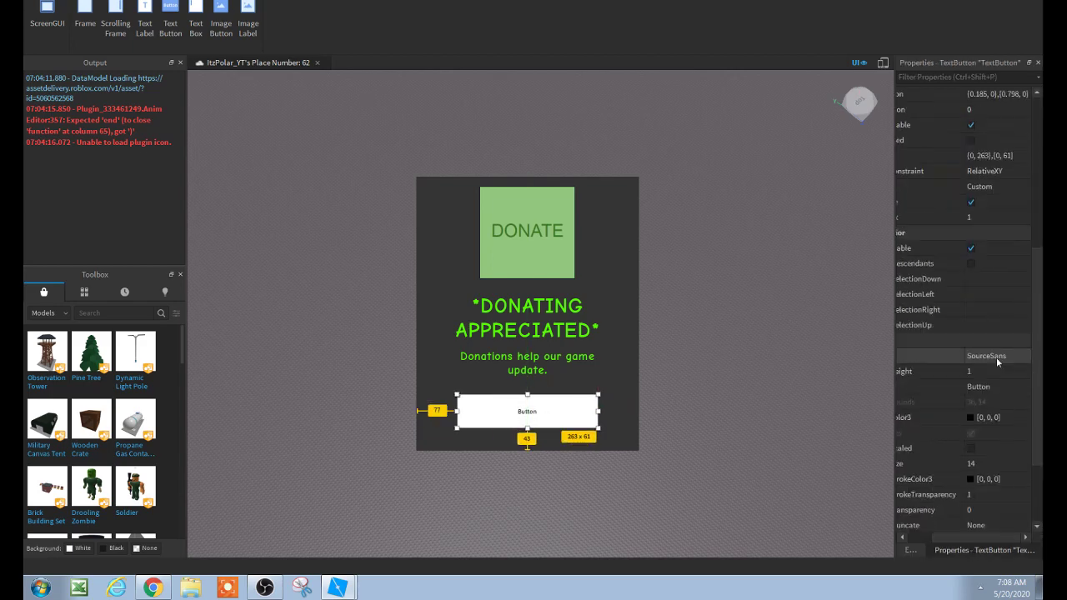
{"action": "scroll", "coordinate": [991, 350], "scroll_direction": "up", "scroll_amount": 5}
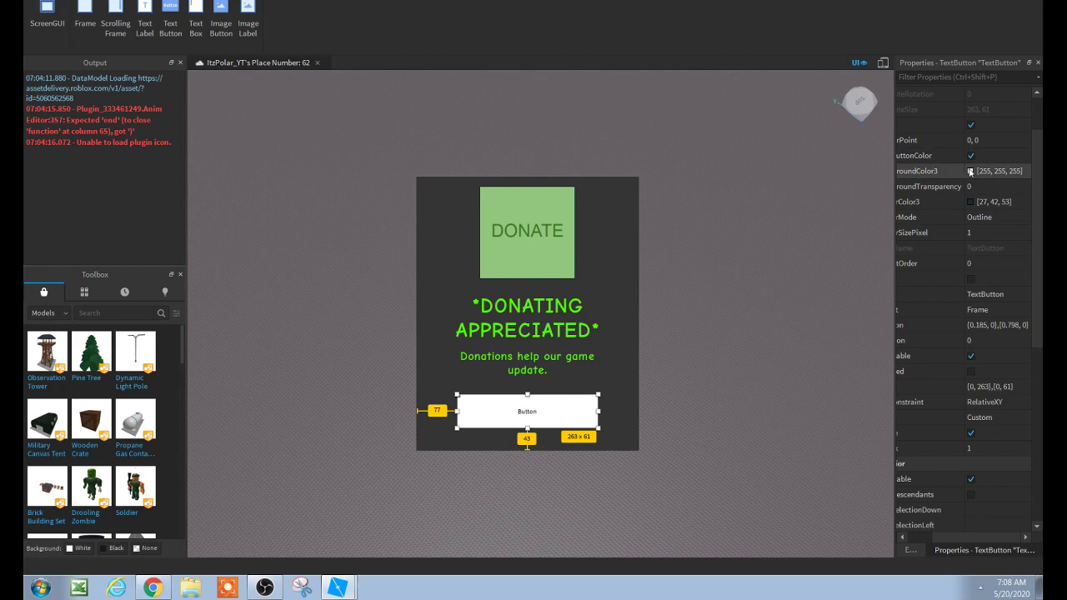
Step: Make the button's background bright green and its border colour 85,255,0
{"action": "left_click", "coordinate": [970, 171]}
{"action": "left_click", "coordinate": [497, 225]}
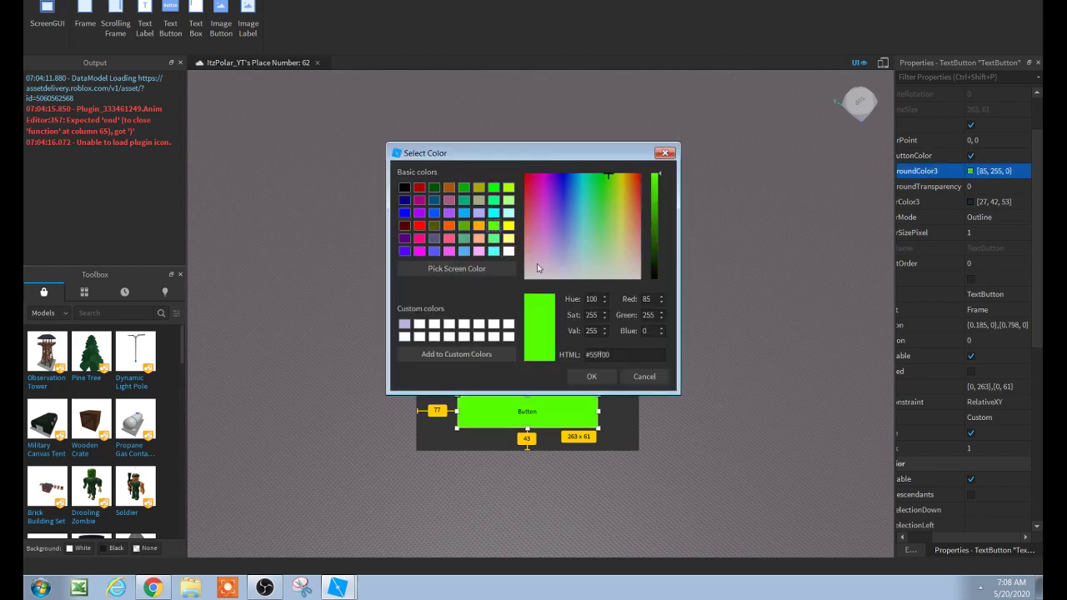
{"action": "left_click", "coordinate": [590, 376]}
{"action": "left_click", "coordinate": [990, 202]}
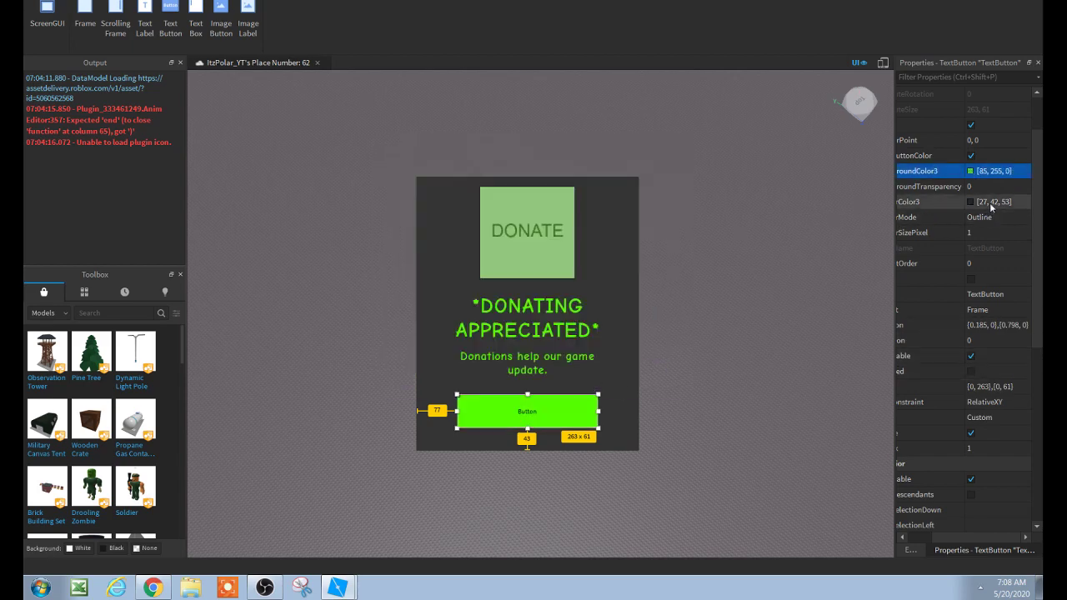
{"action": "type", "text": "85"}
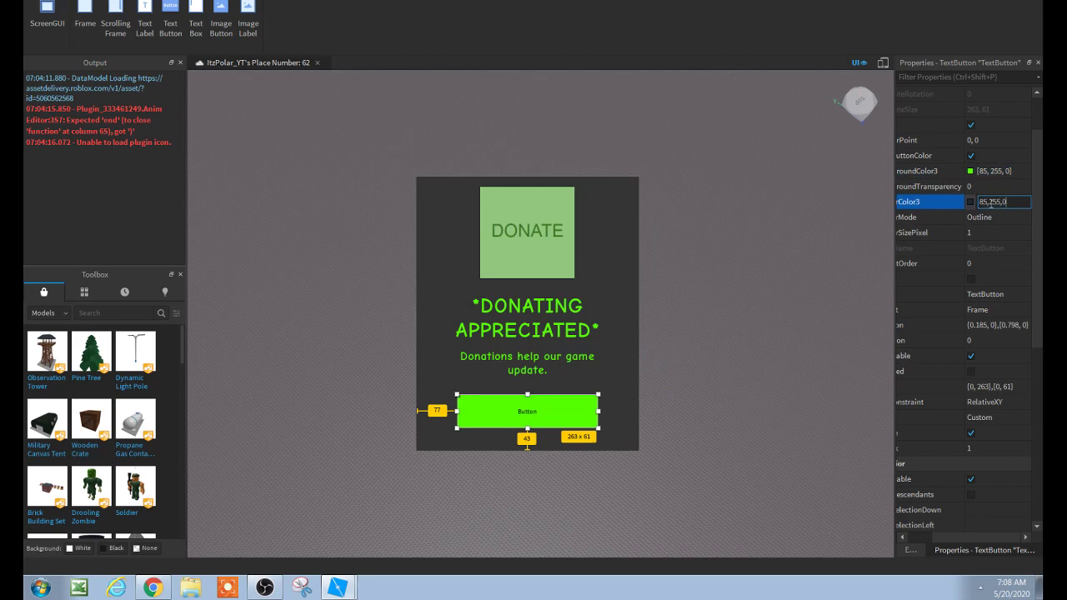
{"action": "type", "text": ",255,0"}
{"action": "key", "text": "Return"}
Step: Turn on TextScaled, set the button text to DONATE, and set TextStrokeTransparency to 0
{"action": "scroll", "coordinate": [1008, 310], "scroll_direction": "down", "scroll_amount": 5}
{"action": "left_click", "coordinate": [970, 450]}
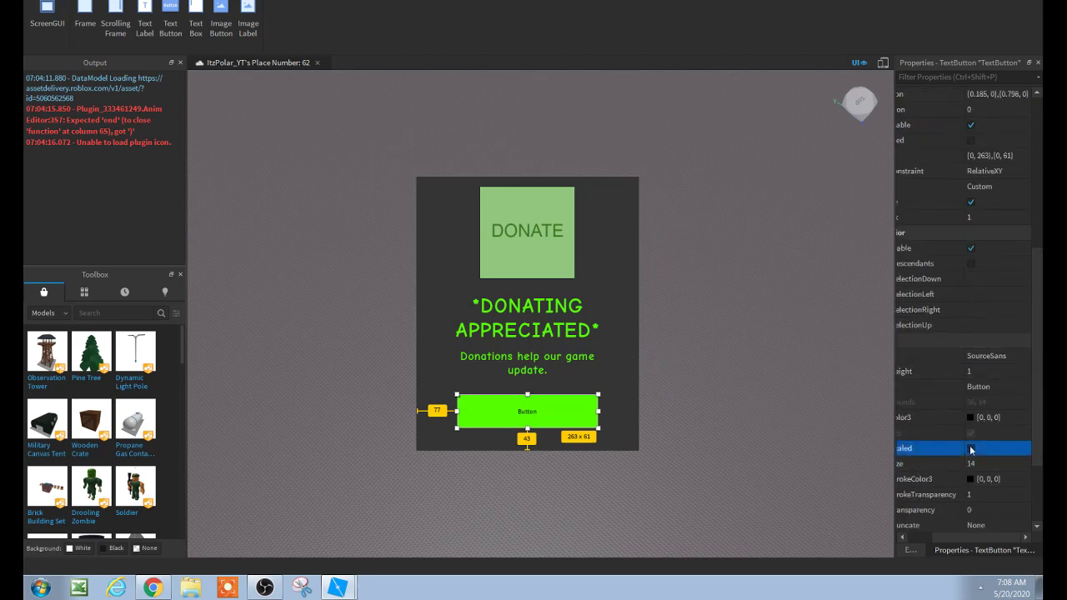
{"action": "left_click", "coordinate": [970, 449]}
{"action": "left_click", "coordinate": [980, 386]}
{"action": "type", "text": "DONATE"}
{"action": "key", "text": "Return"}
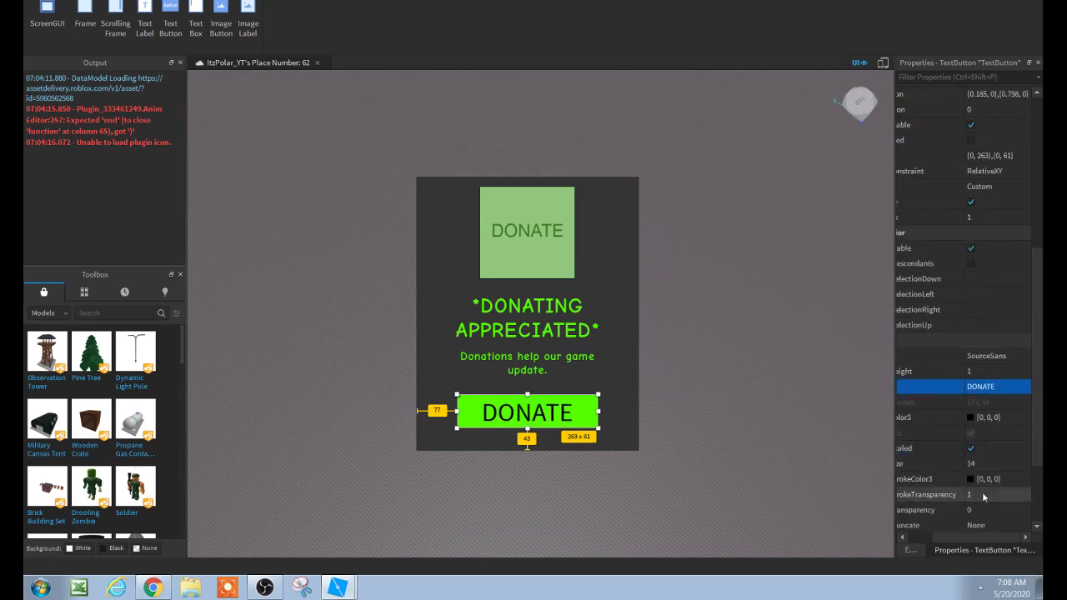
{"action": "scroll", "coordinate": [983, 496], "scroll_direction": "down", "scroll_amount": 3}
{"action": "left_click", "coordinate": [977, 402]}
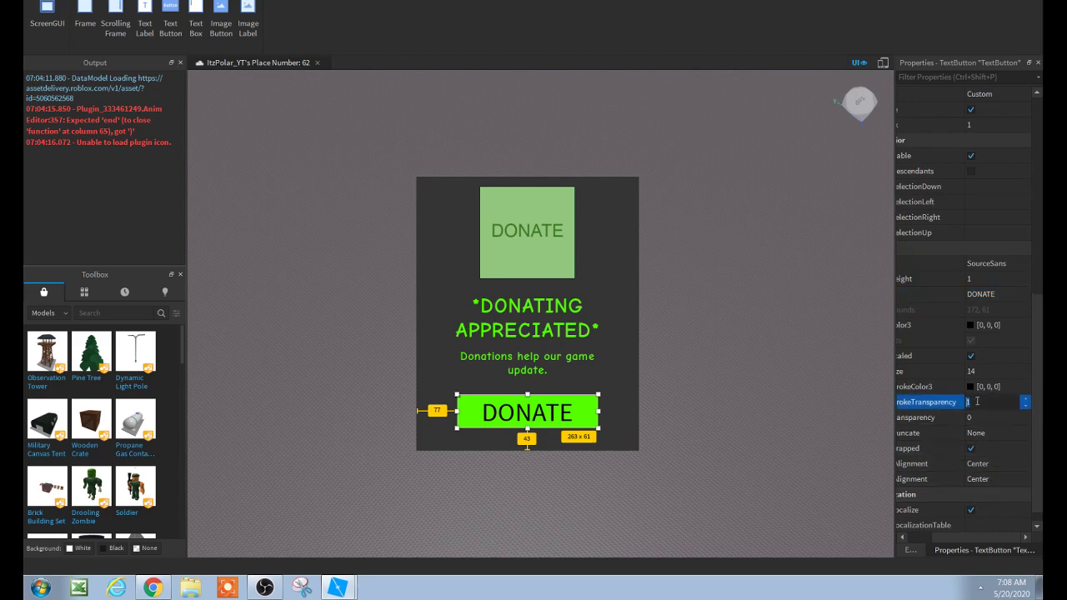
{"action": "type", "text": "0"}
{"action": "key", "text": "Return"}
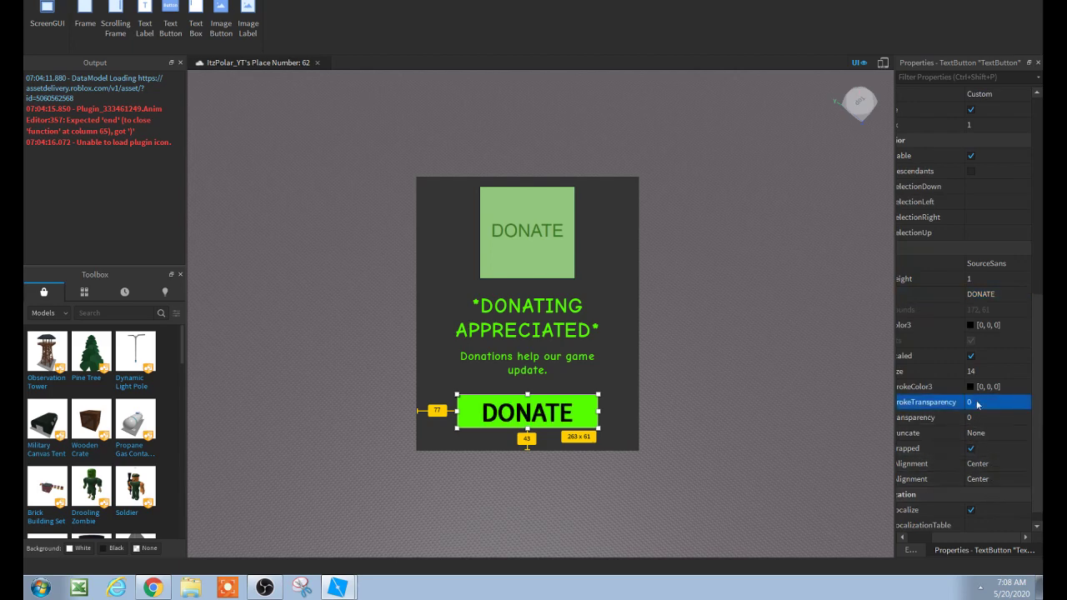
Step: Change the button's font to Cartoon
{"action": "left_click", "coordinate": [979, 268]}
{"action": "left_click", "coordinate": [979, 269]}
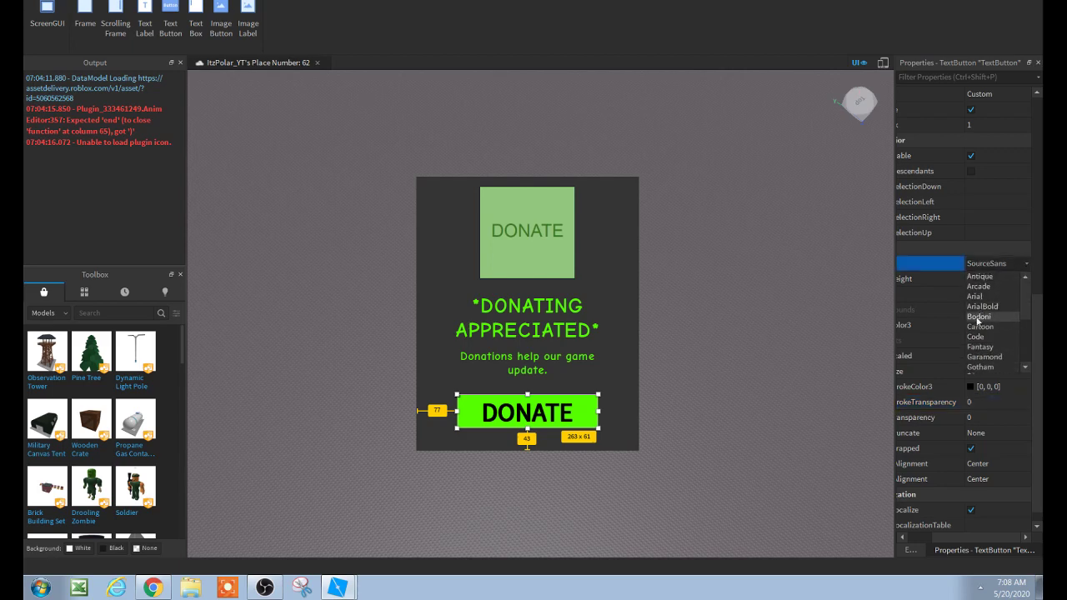
{"action": "left_click", "coordinate": [980, 326]}
{"action": "left_click", "coordinate": [910, 550]}
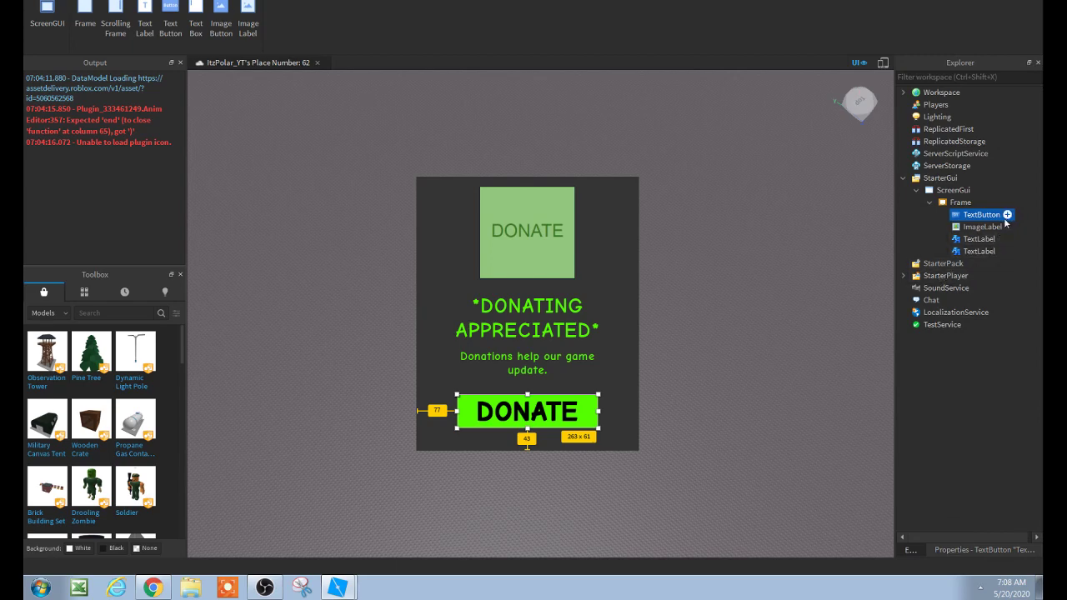
{"action": "left_click", "coordinate": [152, 588]}
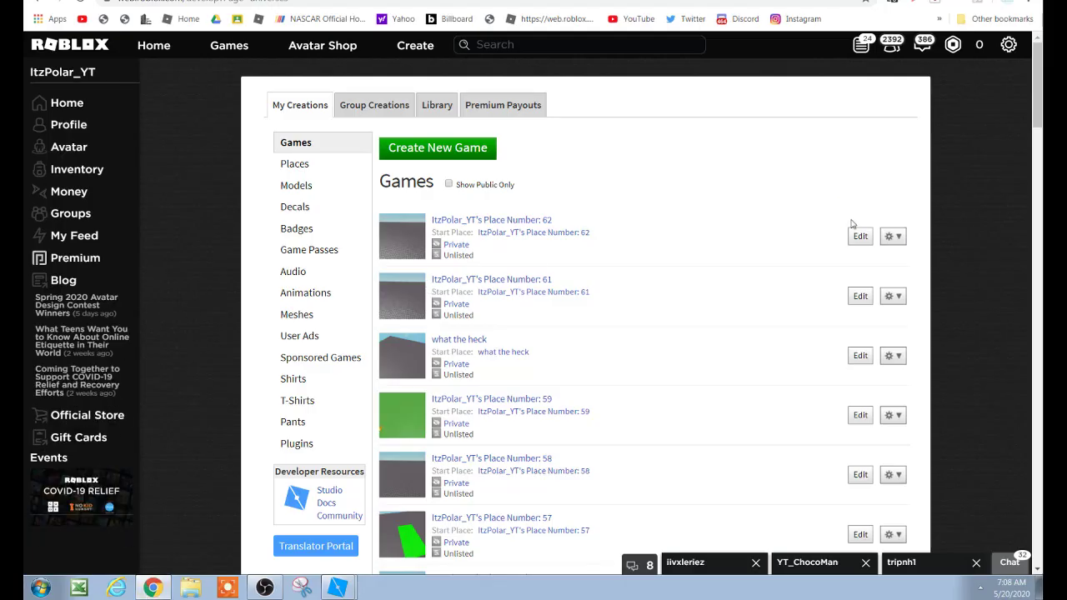
Step: Open place 62's Configure Start Place page and start a new developer product
{"action": "left_click", "coordinate": [891, 237]}
{"action": "left_click", "coordinate": [690, 153]}
{"action": "left_click", "coordinate": [892, 240]}
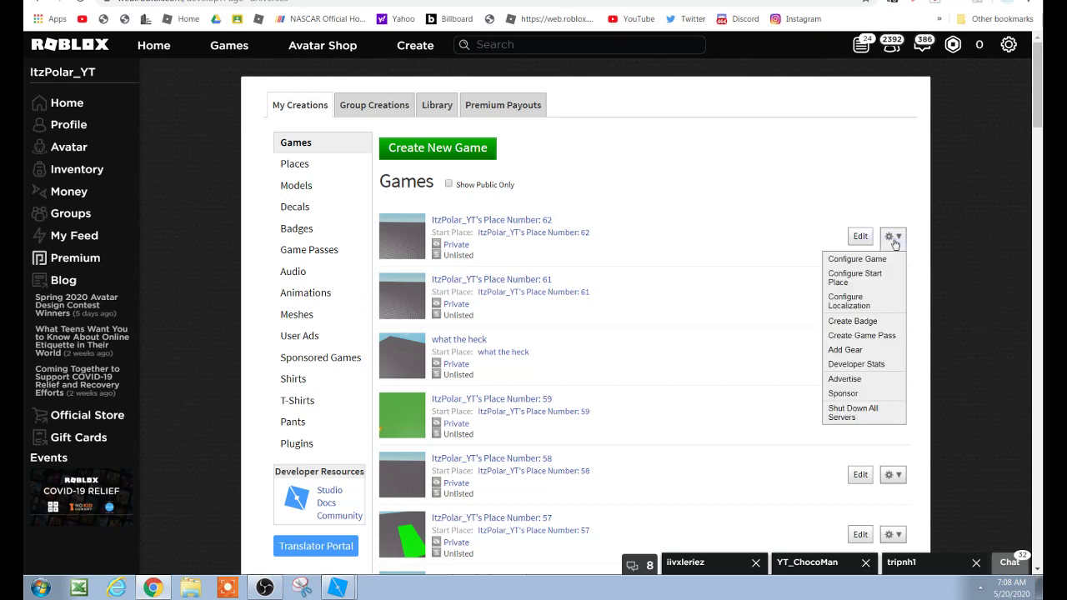
{"action": "left_click", "coordinate": [861, 279]}
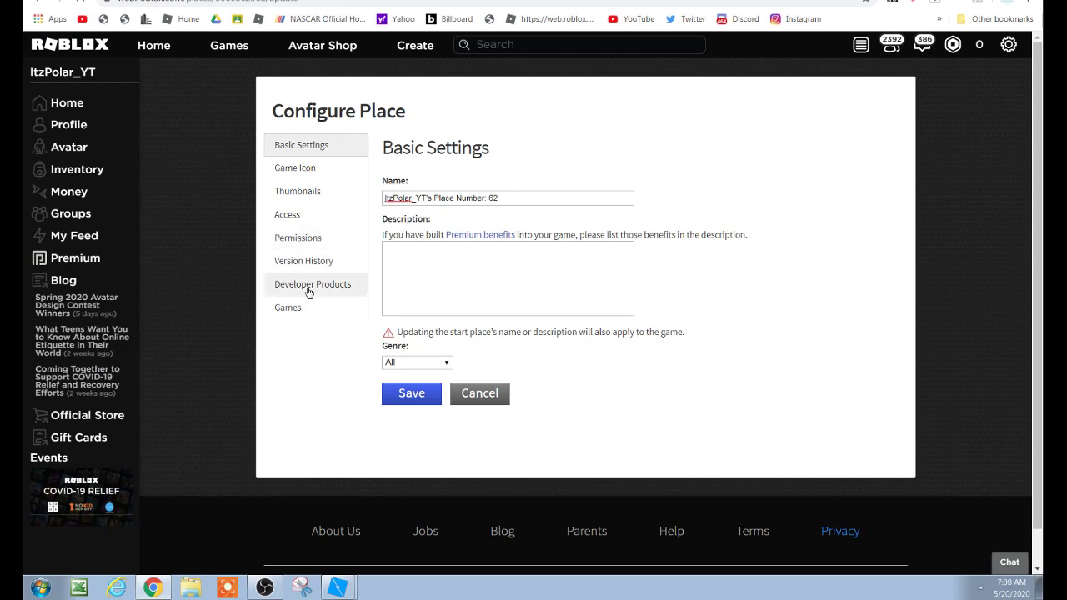
{"action": "left_click", "coordinate": [308, 287]}
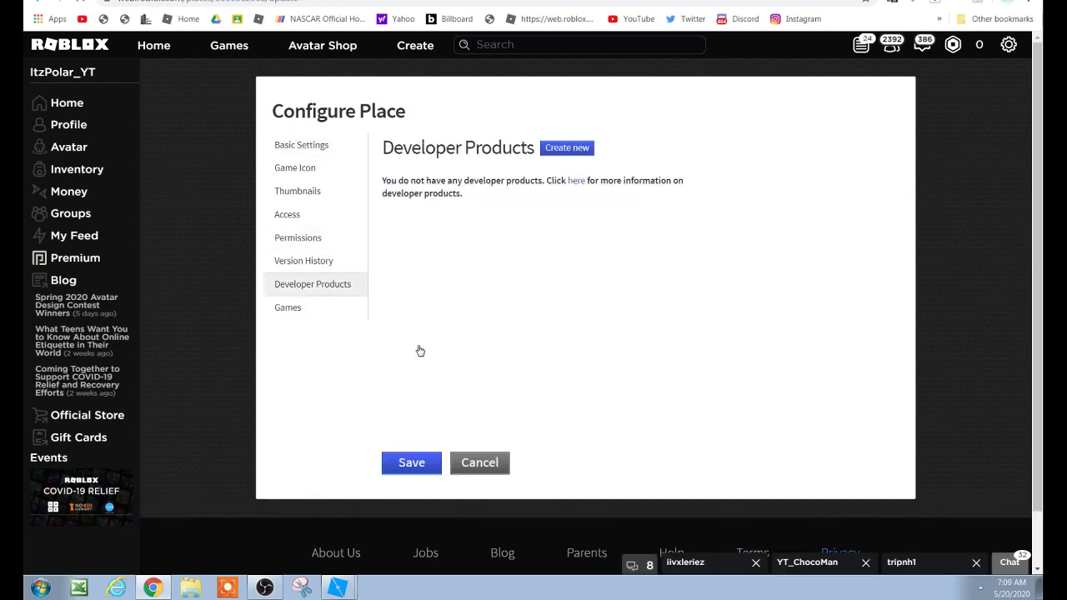
{"action": "left_click", "coordinate": [559, 151]}
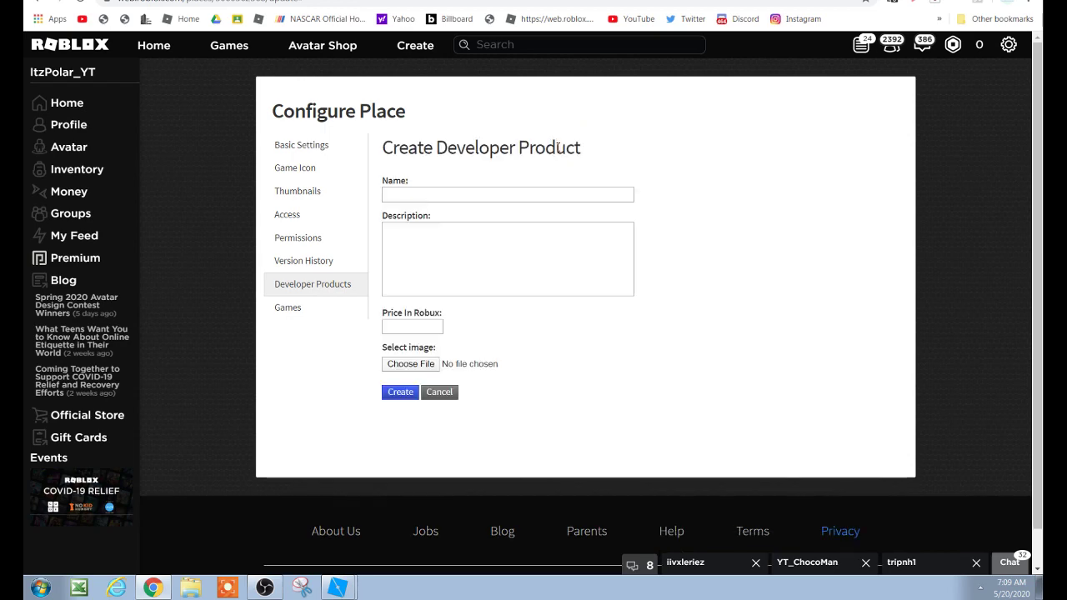
Step: Create a 10-Robux developer product named 'Donateion' described 'This donated to me :)'
{"action": "left_click", "coordinate": [534, 195]}
{"action": "left_click", "coordinate": [402, 195]}
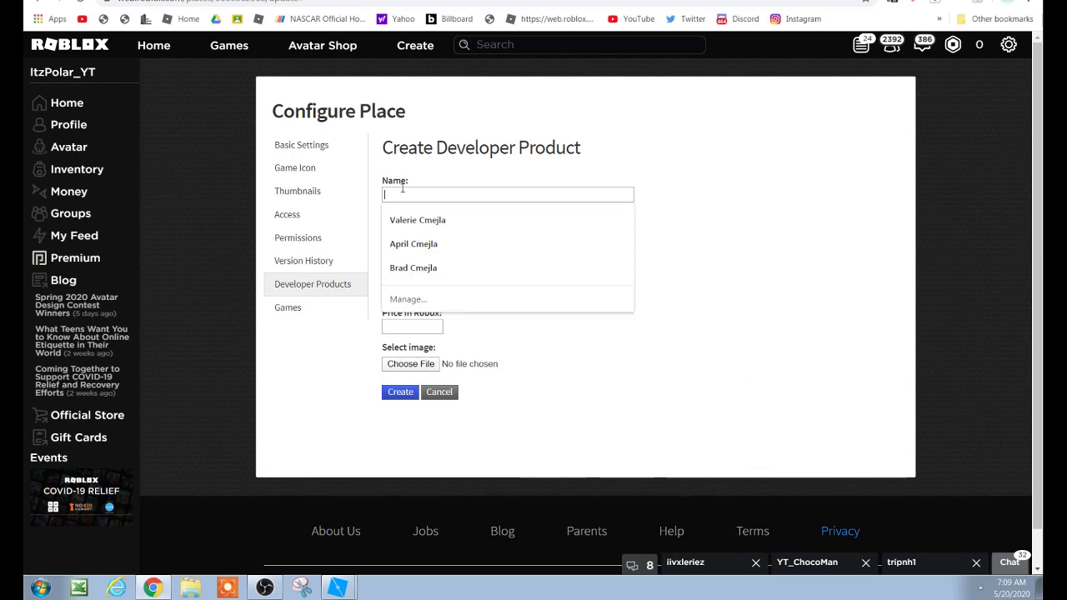
{"action": "type", "text": "Donate"}
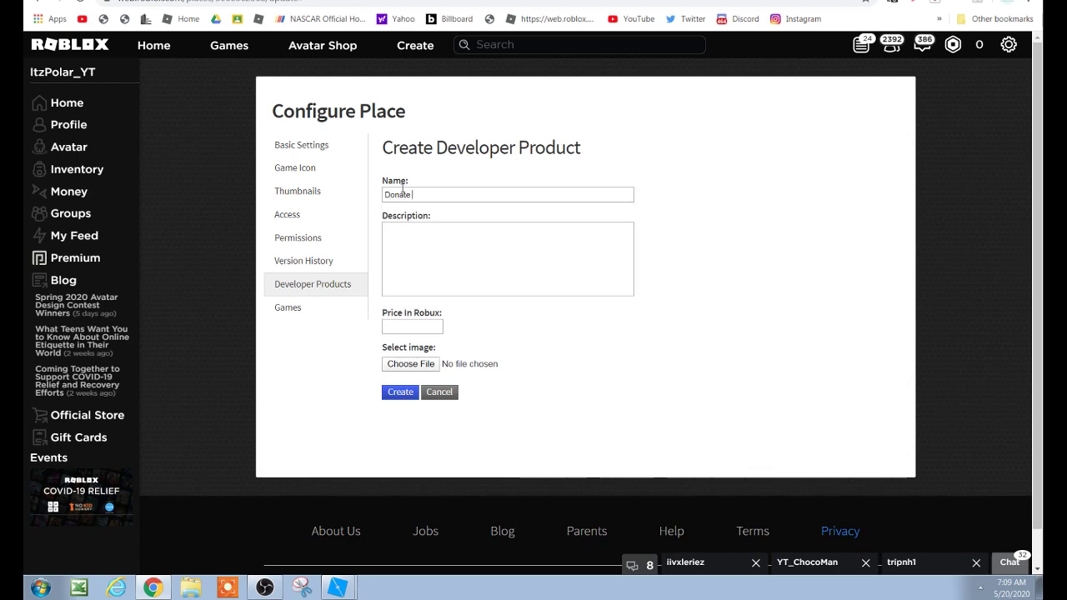
{"action": "key", "text": "BackSpace"}
{"action": "type", "text": "ion"}
{"action": "left_click", "coordinate": [412, 236]}
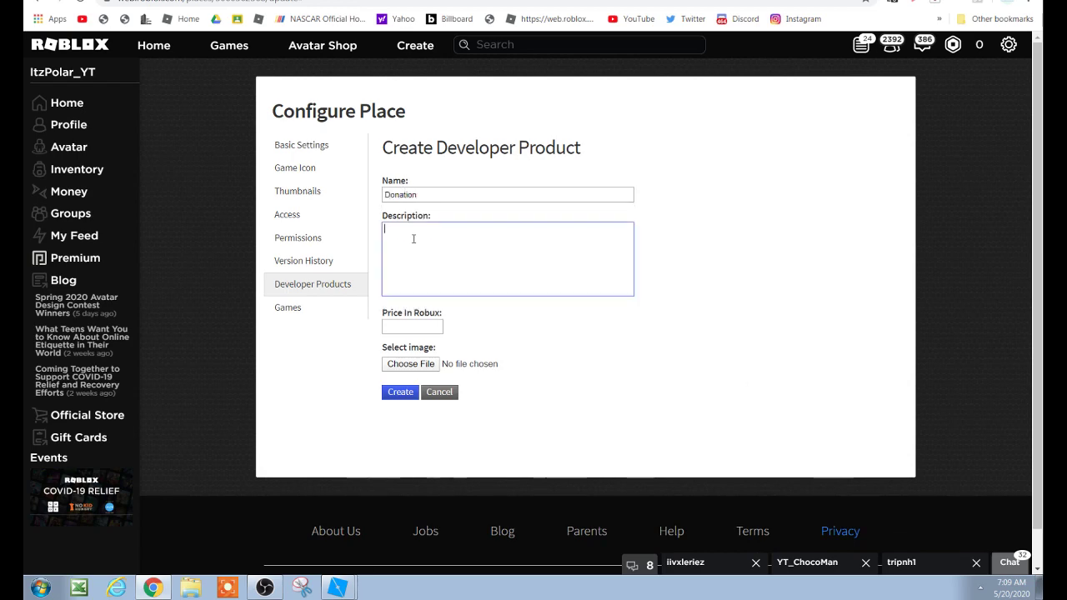
{"action": "type", "text": "This donated"}
{"action": "type", "text": " to me :)"}
{"action": "left_click", "coordinate": [385, 325]}
{"action": "type", "text": "10"}
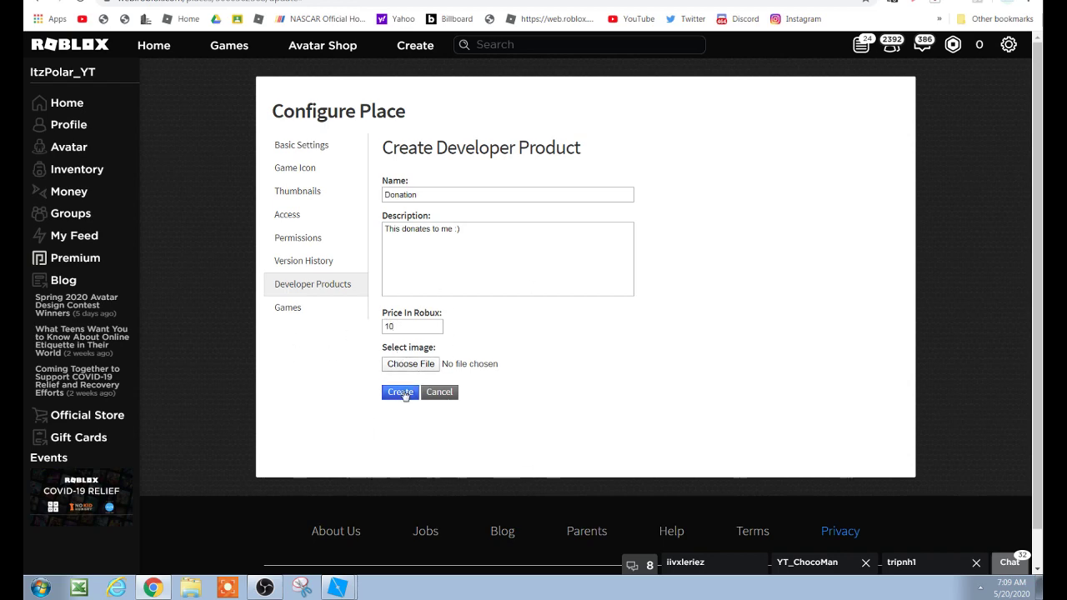
{"action": "left_click", "coordinate": [401, 392]}
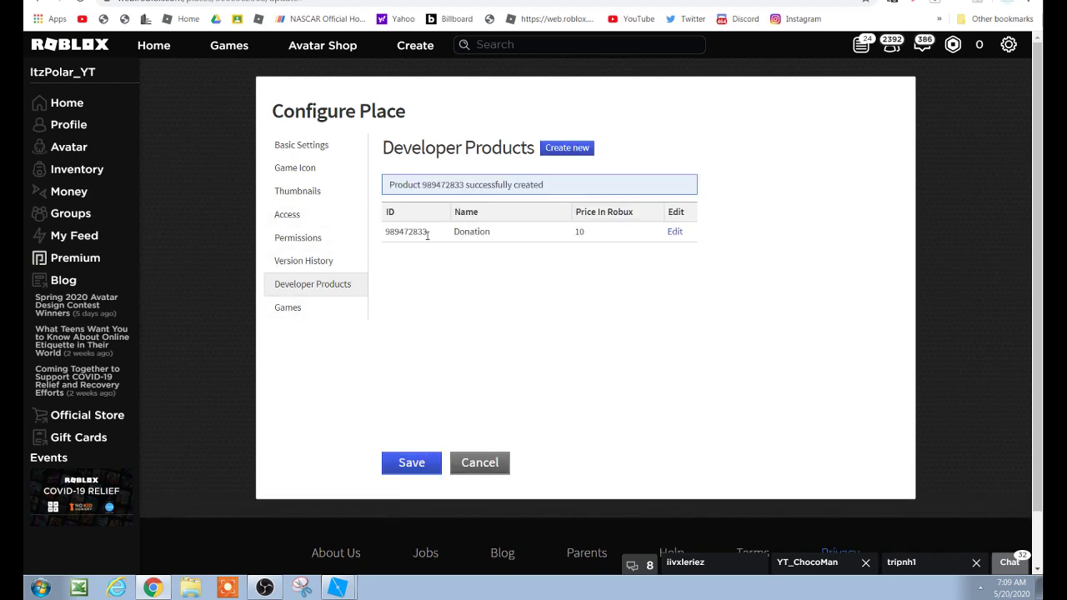
Step: Copy the new product's ID to the clipboard
{"action": "left_click_drag", "start_coordinate": [426, 231], "coordinate": [386, 232]}
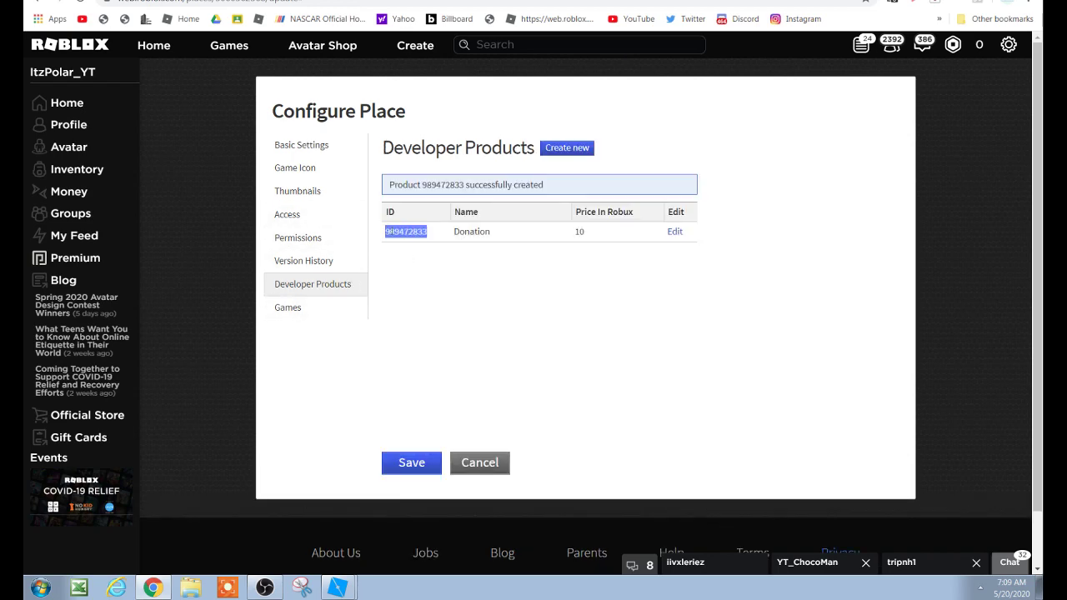
{"action": "right_click", "coordinate": [409, 241]}
{"action": "left_click", "coordinate": [412, 240]}
{"action": "left_click", "coordinate": [320, 593]}
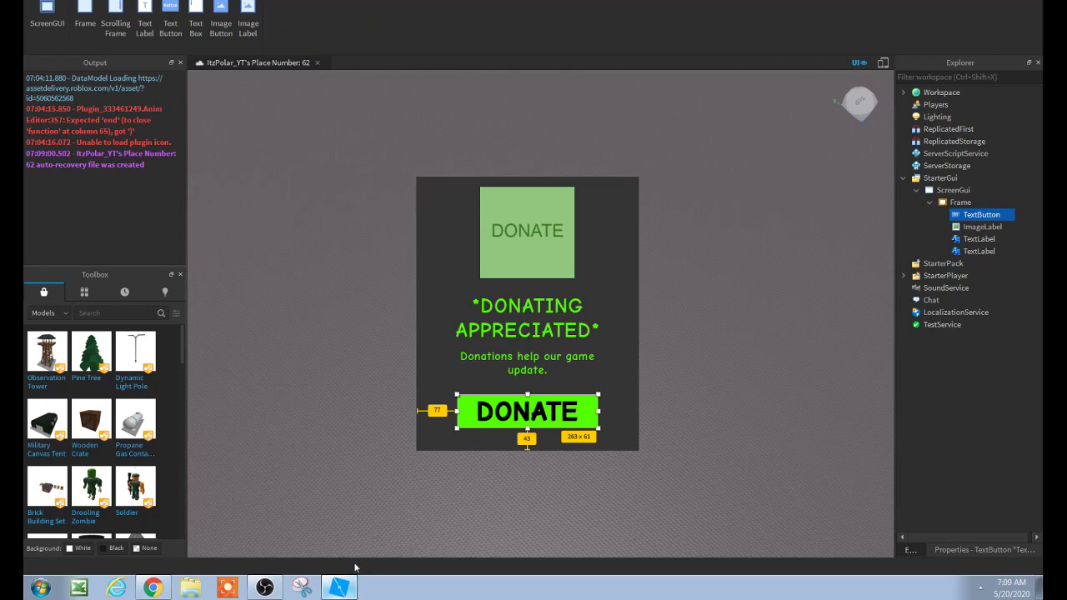
Step: Insert a Script under the DONATE TextButton in Explorer
{"action": "left_click", "coordinate": [485, 455]}
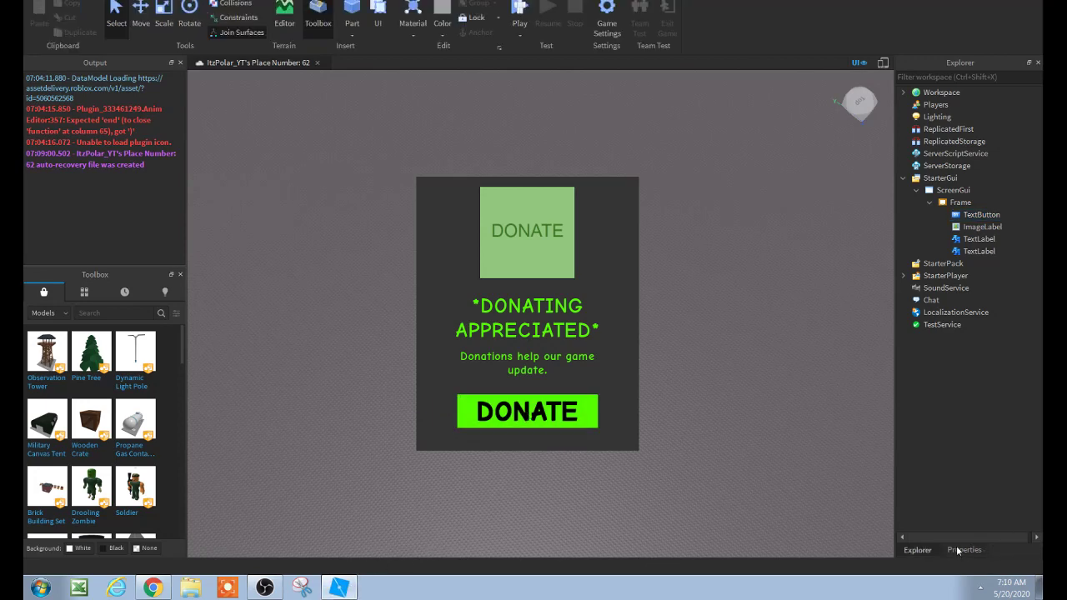
{"action": "left_click", "coordinate": [978, 215]}
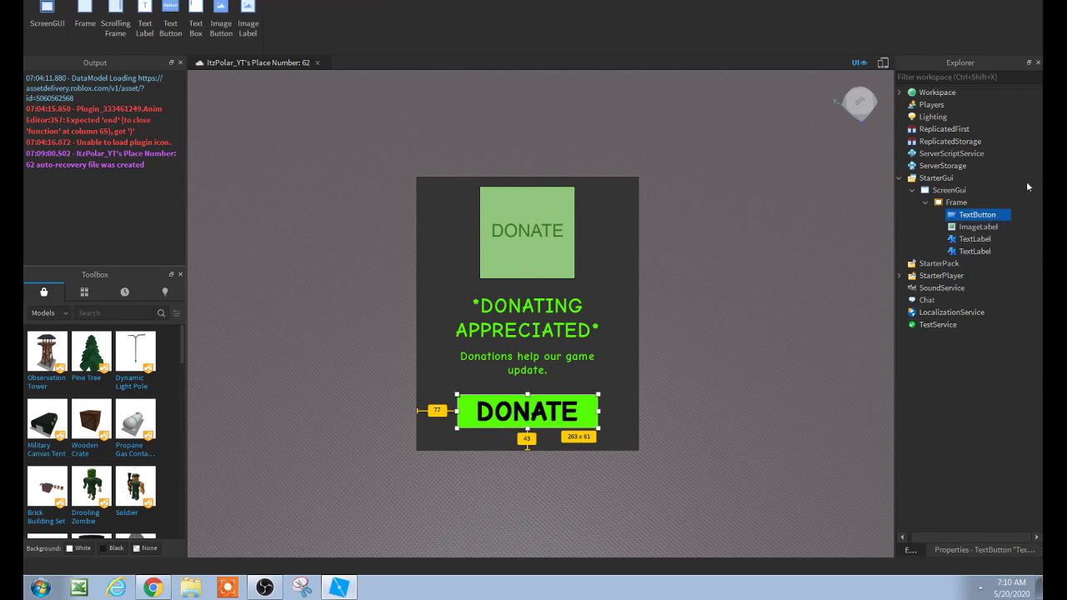
{"action": "mouse_move", "coordinate": [1003, 215]}
{"action": "left_click", "coordinate": [1003, 216]}
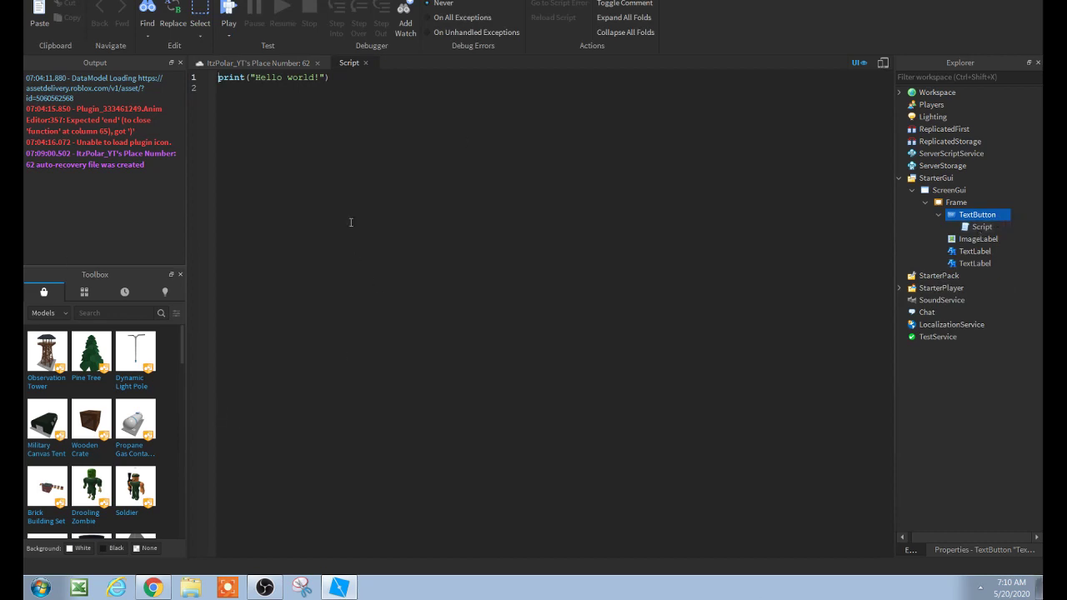
Step: Replace the default print line with MPS = game:GetService("MarketplaceService")
{"action": "scroll", "coordinate": [336, 132], "scroll_direction": "up", "scroll_amount": 5, "text": "ctrl"}
{"action": "scroll", "coordinate": [335, 132], "scroll_direction": "down", "scroll_amount": 5, "text": "ctrl"}
{"action": "scroll", "coordinate": [335, 131], "scroll_direction": "up", "scroll_amount": 4, "text": "ctrl"}
{"action": "scroll", "coordinate": [335, 131], "scroll_direction": "up", "scroll_amount": 1, "text": "ctrl"}
{"action": "scroll", "coordinate": [335, 131], "scroll_direction": "down", "scroll_amount": 2, "text": "ctrl"}
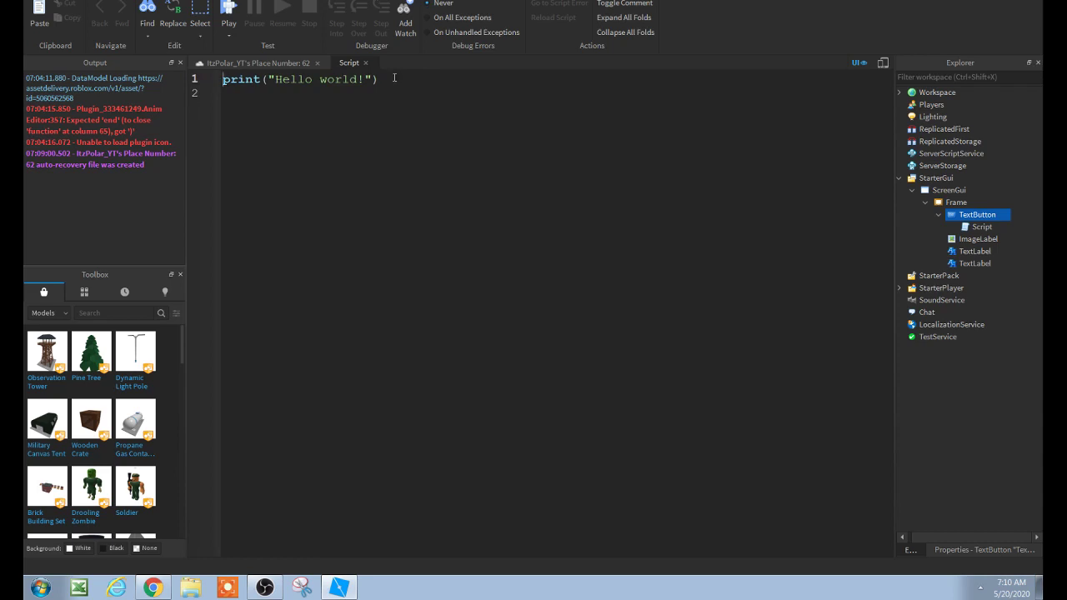
{"action": "left_click_drag", "start_coordinate": [394, 77], "coordinate": [222, 78]}
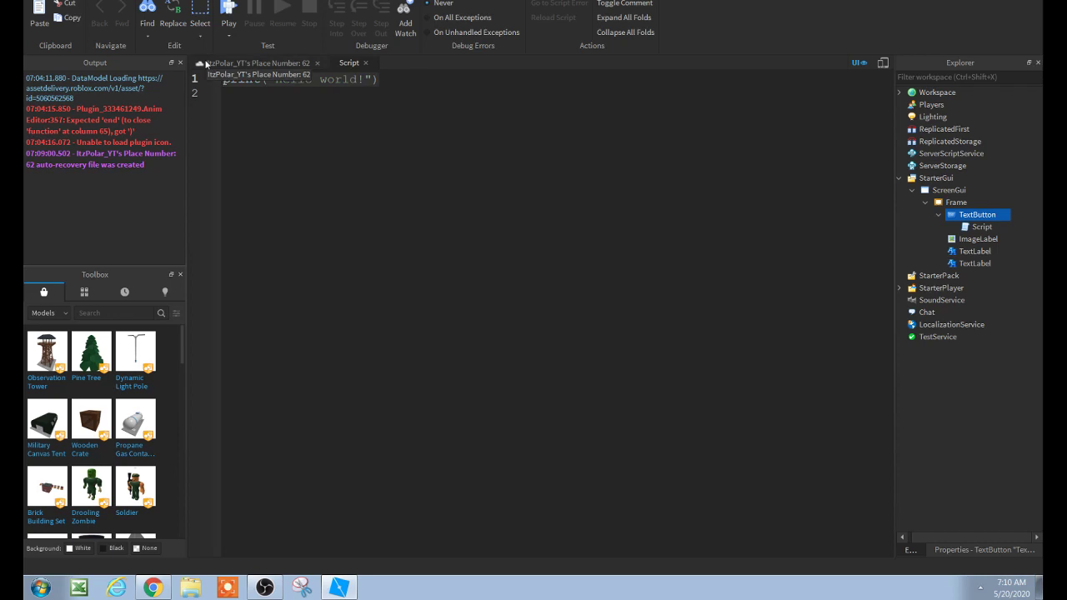
{"action": "type", "text": "MPS = game"}
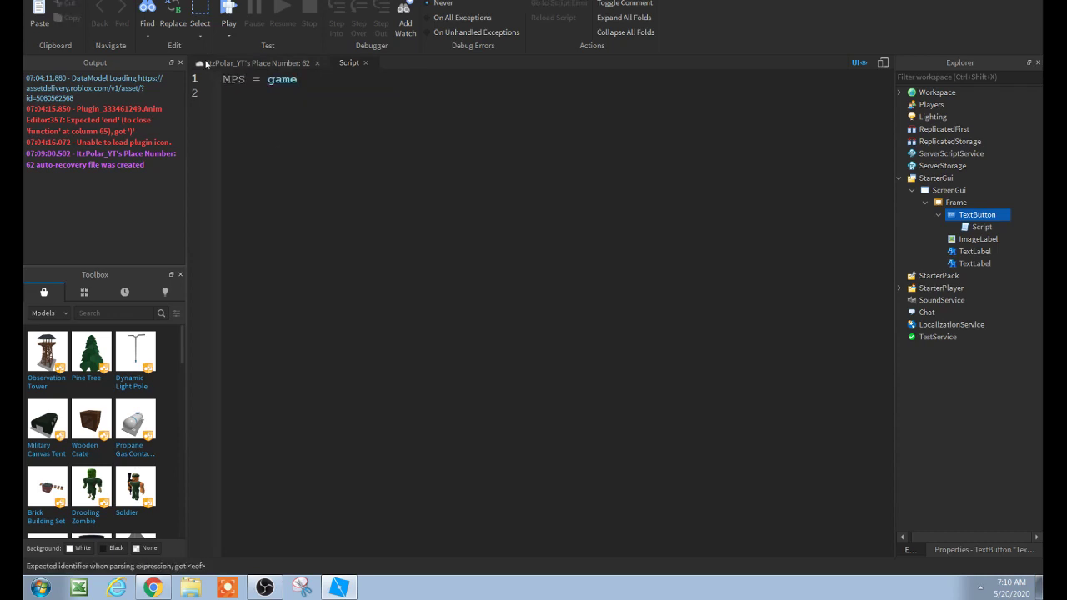
{"action": "type", "text": ":GetService(\""}
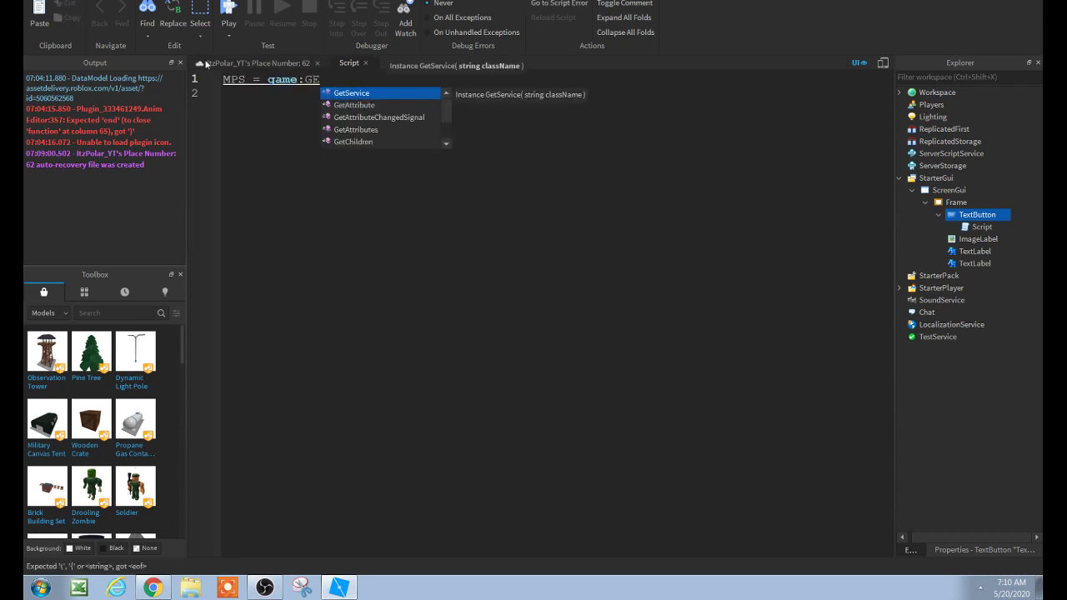
{"action": "type", "text": "Ma"}
{"action": "key", "text": "Tab"}
{"action": "key", "text": "End"}
{"action": "key", "text": "Return"}
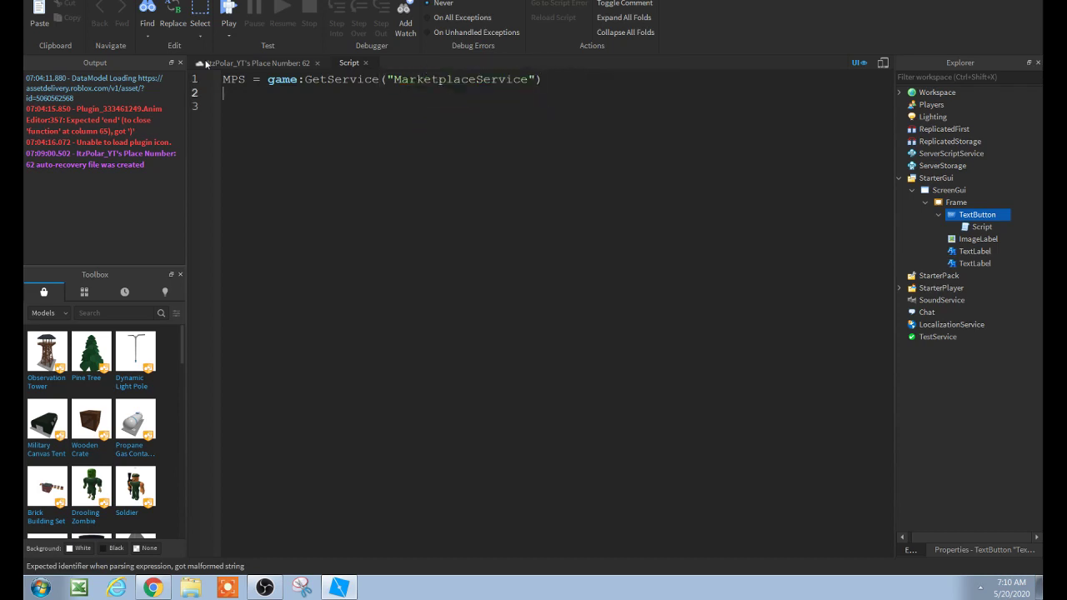
Step: Add id = 989472833 and local player = game.Players.LocalPlayer
{"action": "type", "text": "id ="}
{"action": "key", "text": "ctrl+v"}
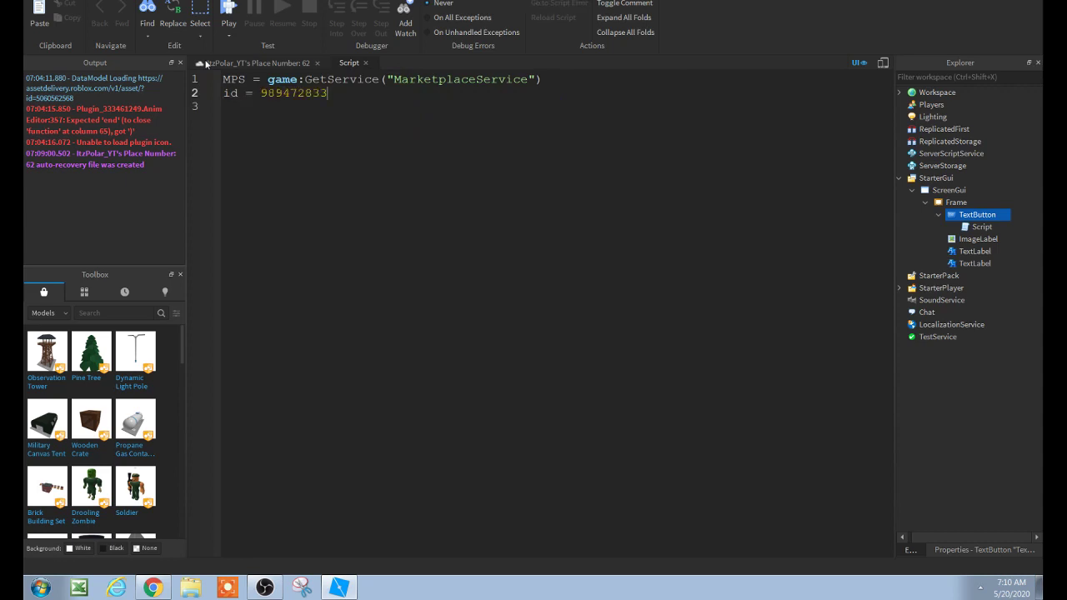
{"action": "key", "text": "Return"}
{"action": "type", "text": "local "}
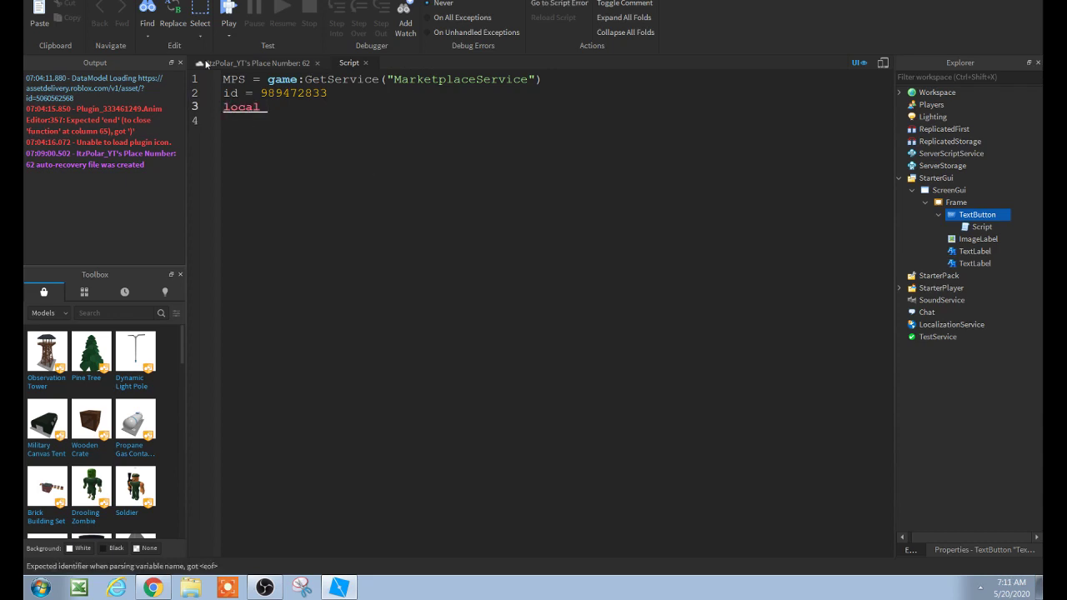
{"action": "type", "text": "player = game."}
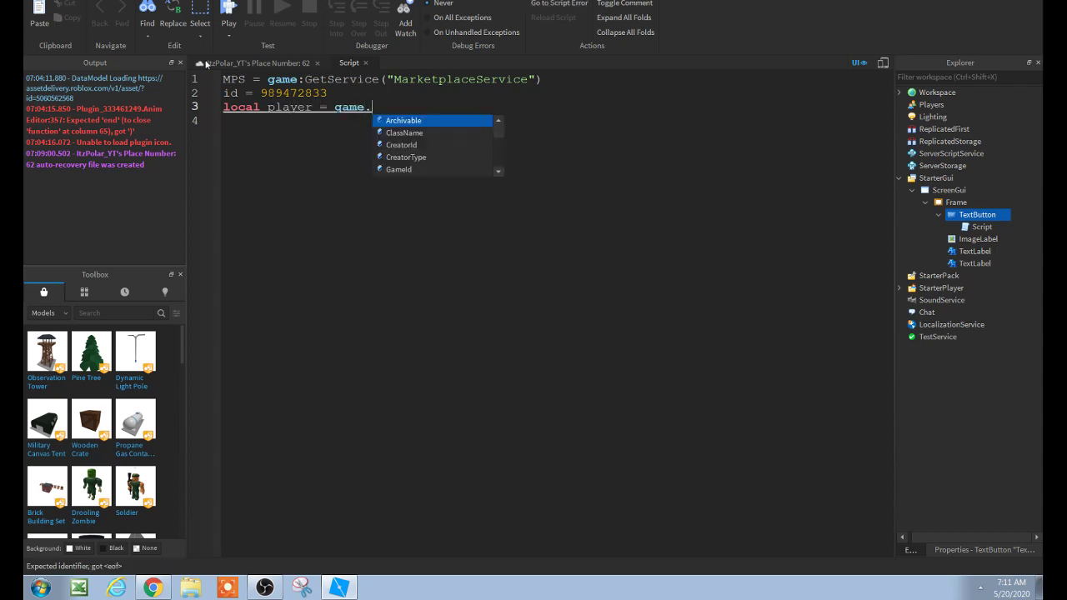
{"action": "type", "text": "Players.LocalPlayer"}
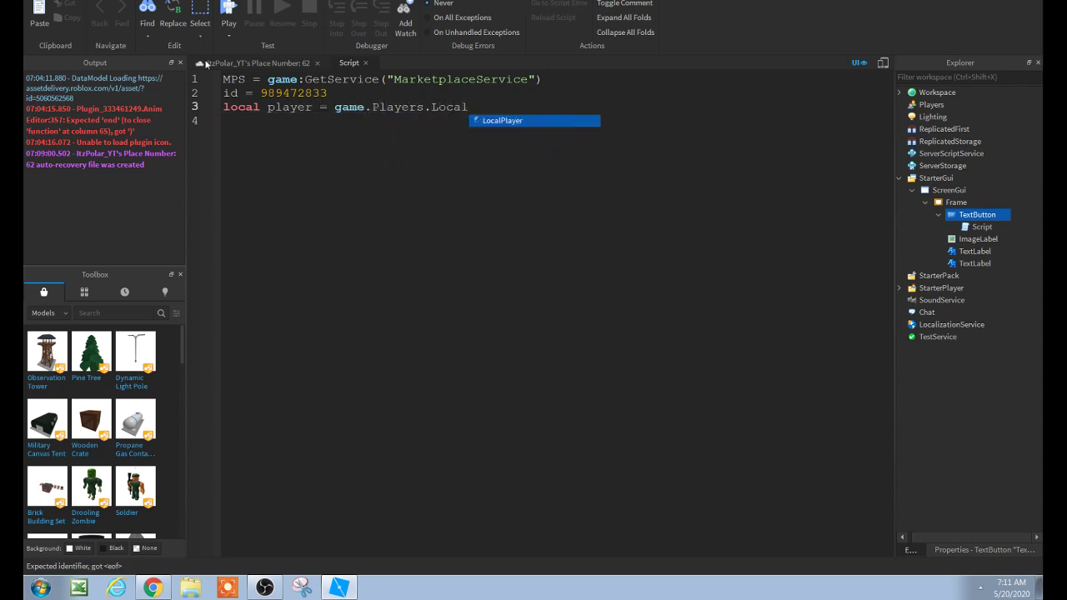
Step: Add a script.Parent.MouseButton1Click:Connect(function() handler block
{"action": "key", "text": "Return"}
{"action": "key", "text": "Return"}
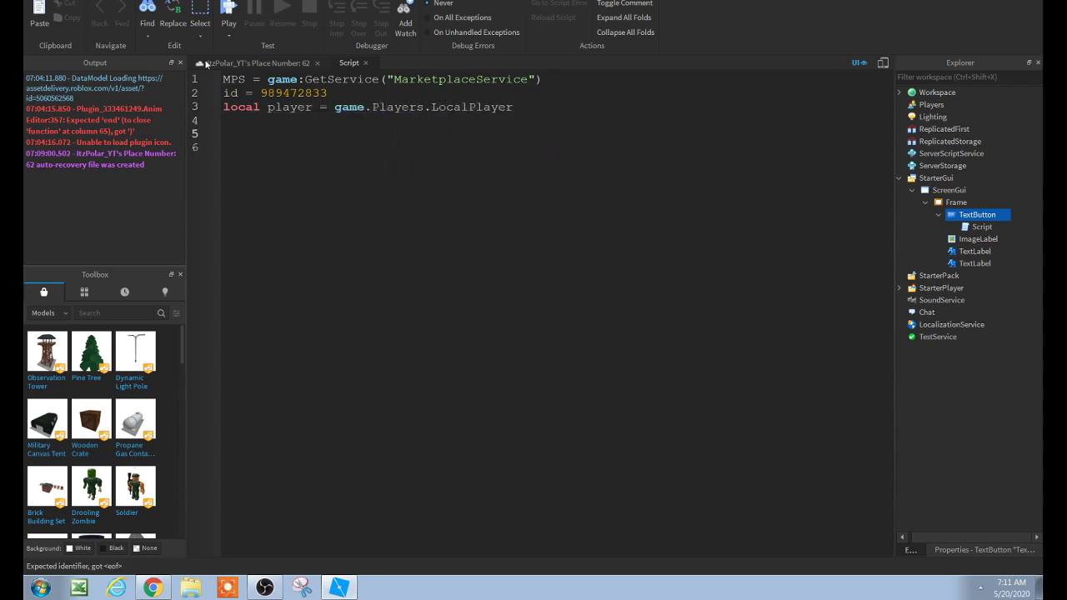
{"action": "type", "text": "script.Parent"}
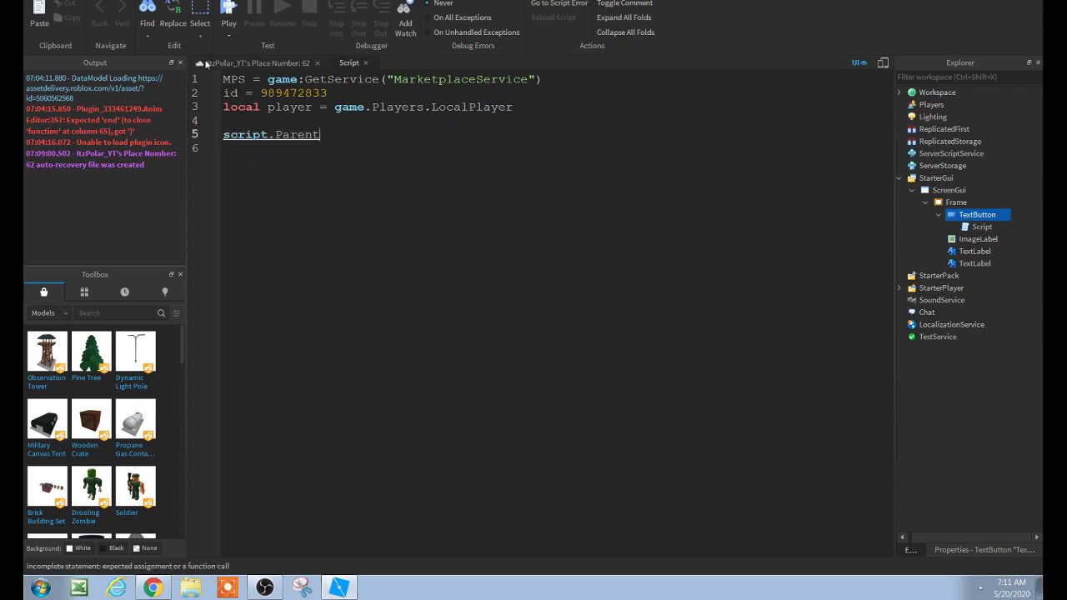
{"action": "type", "text": ".MouseButton1Click:Connect"}
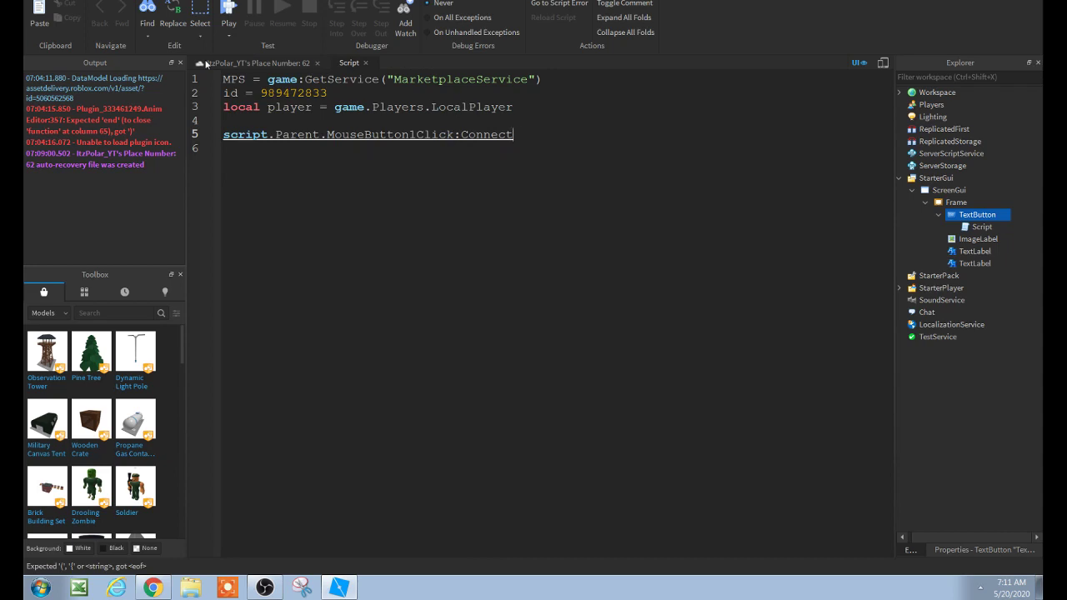
{"action": "type", "text": "(funct"}
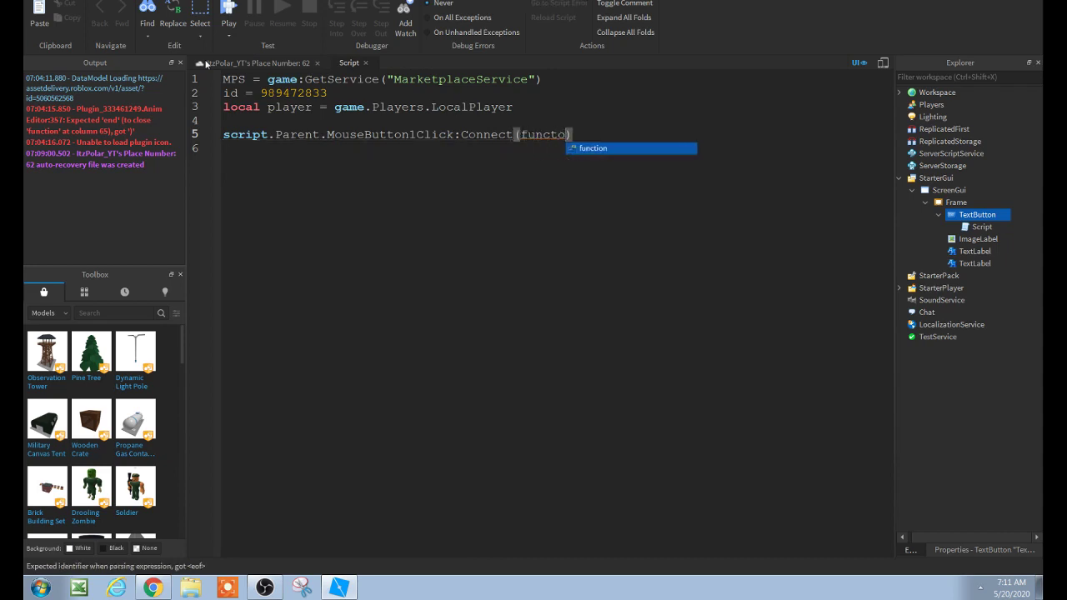
{"action": "type", "text": "ion("}
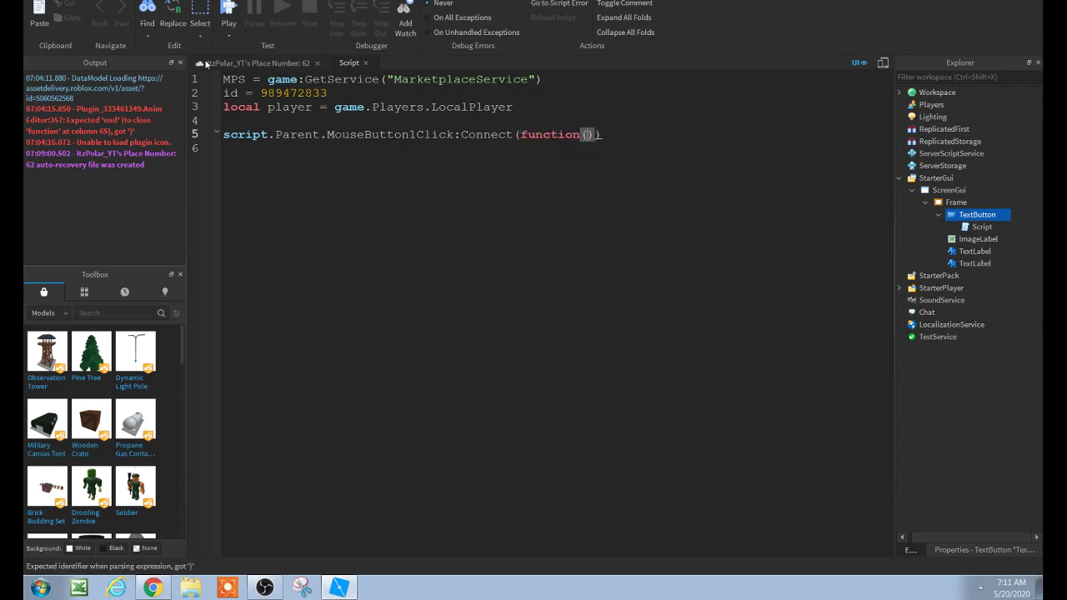
{"action": "key", "text": "BackSpace"}
{"action": "key", "text": "Delete"}
{"action": "type", "text": "()"}
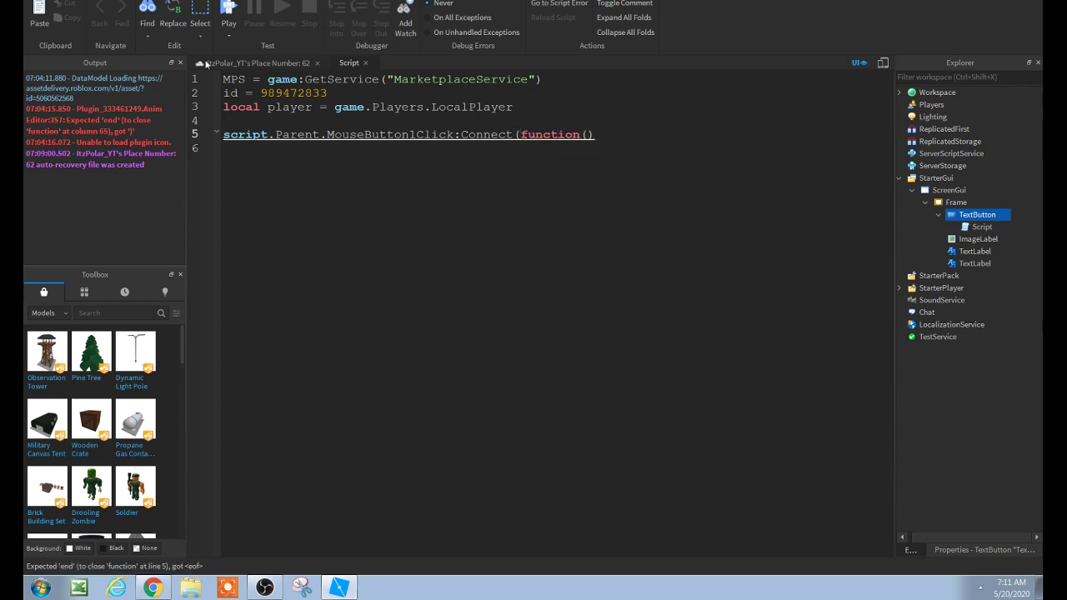
{"action": "key", "text": "Return"}
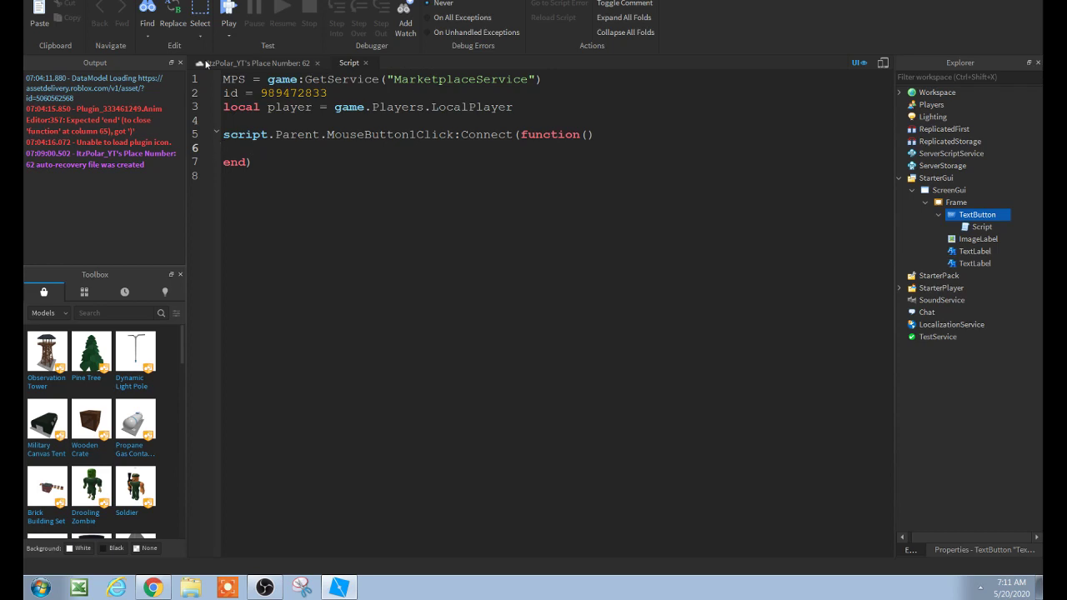
Step: Inside the handler, call MPS:PromptProductPurchase(player, id)
{"action": "type", "text": "M"}
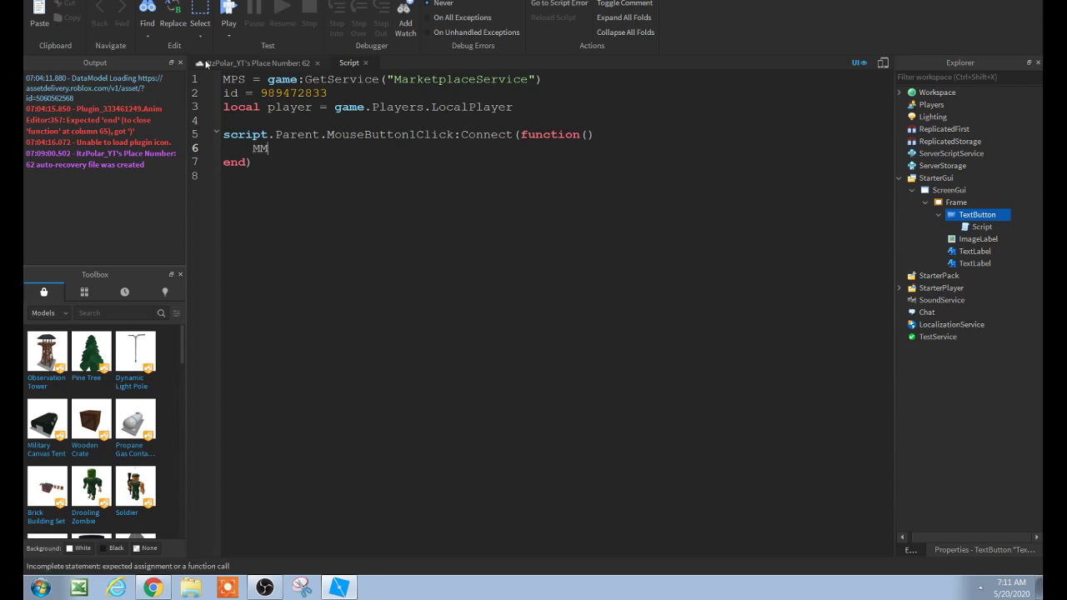
{"action": "type", "text": "PS:Prompt"}
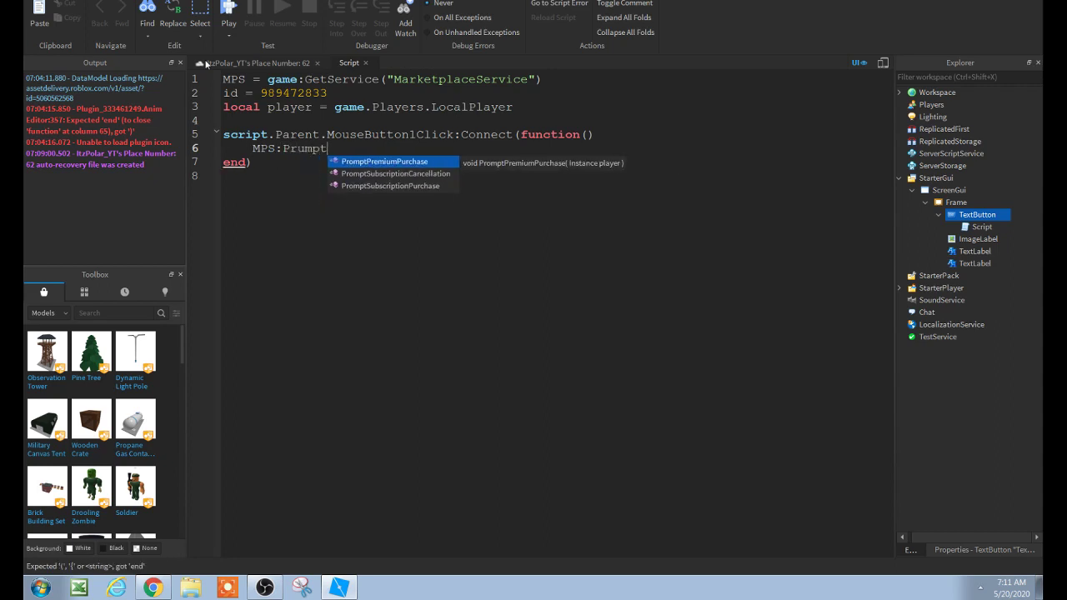
{"action": "type", "text": "Prem"}
{"action": "key", "text": "BackSpace"}
{"action": "key", "text": "BackSpace"}
{"action": "key", "text": "BackSpace"}
{"action": "key", "text": "BackSpace"}
{"action": "key", "text": "BackSpace"}
{"action": "key", "text": "BackSpace"}
{"action": "key", "text": "BackSpace"}
{"action": "key", "text": "BackSpace"}
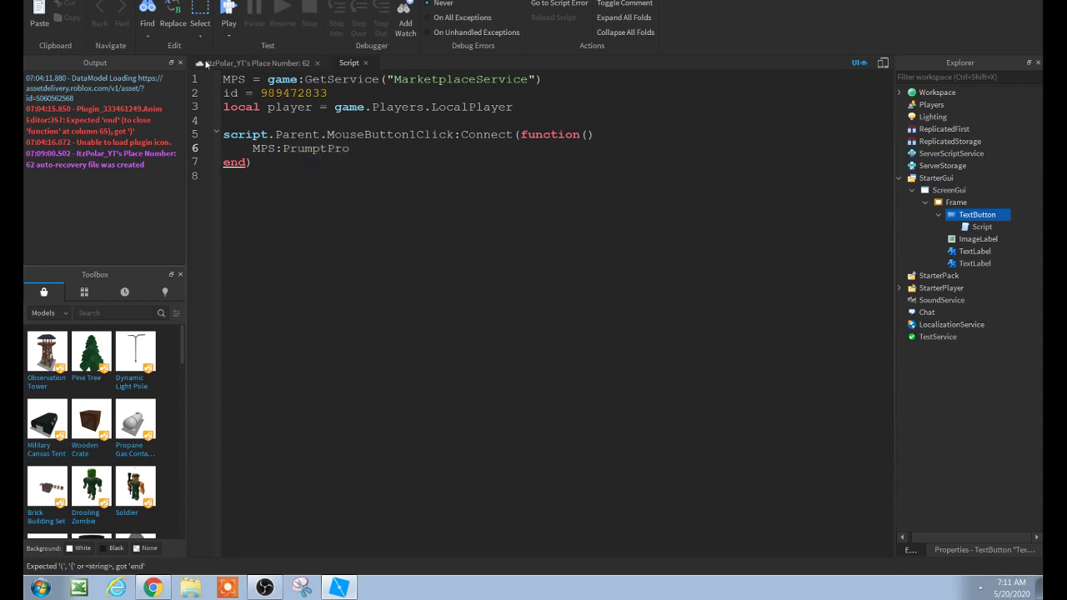
{"action": "type", "text": "omptProdu"}
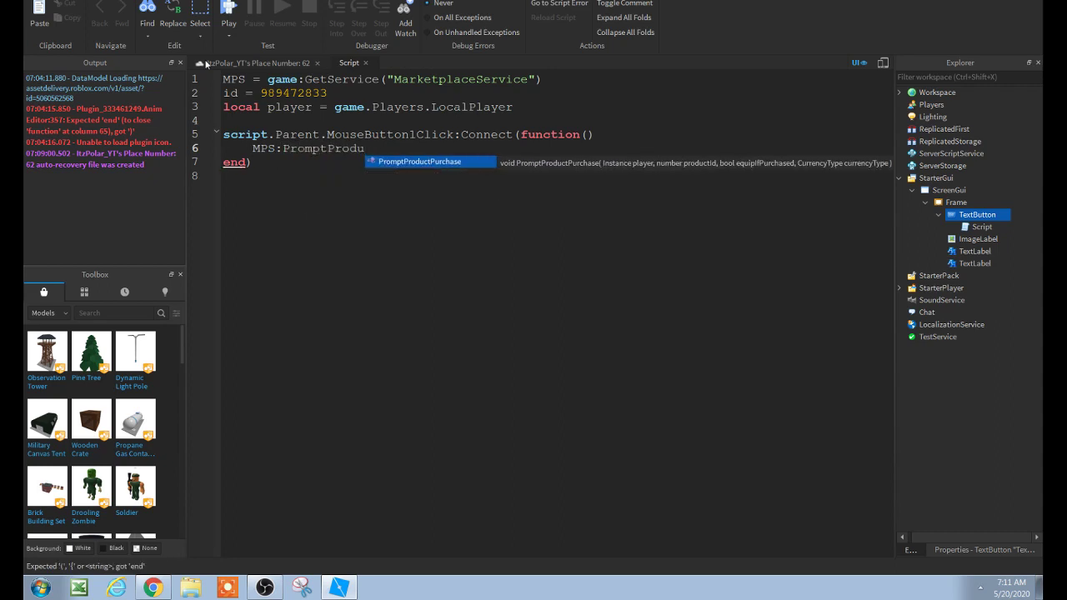
{"action": "key", "text": "Tab"}
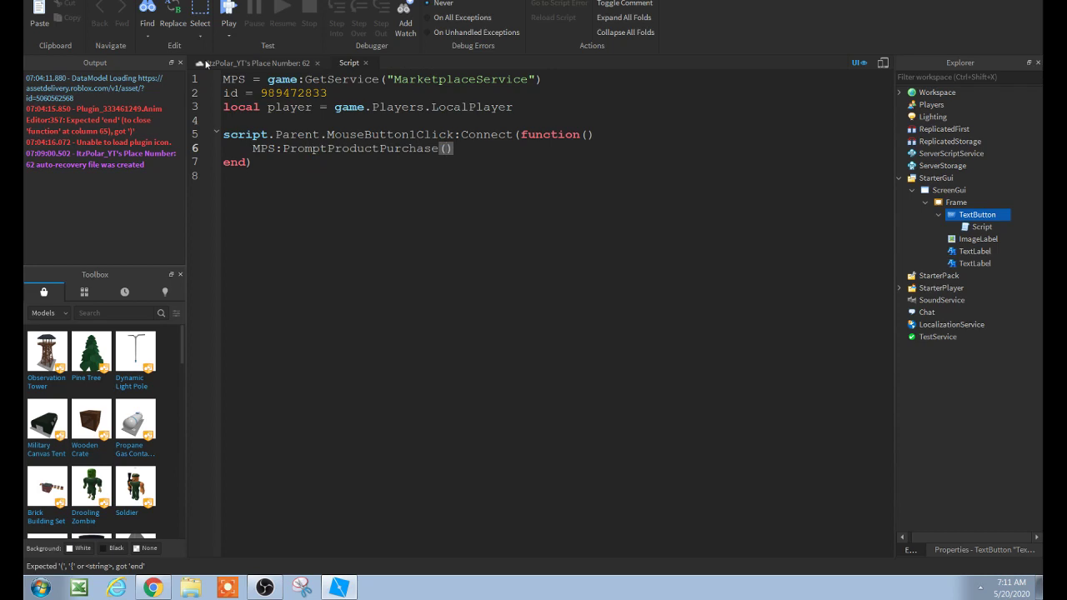
{"action": "type", "text": "p"}
{"action": "key", "text": "Tab"}
{"action": "type", "text": ", "}
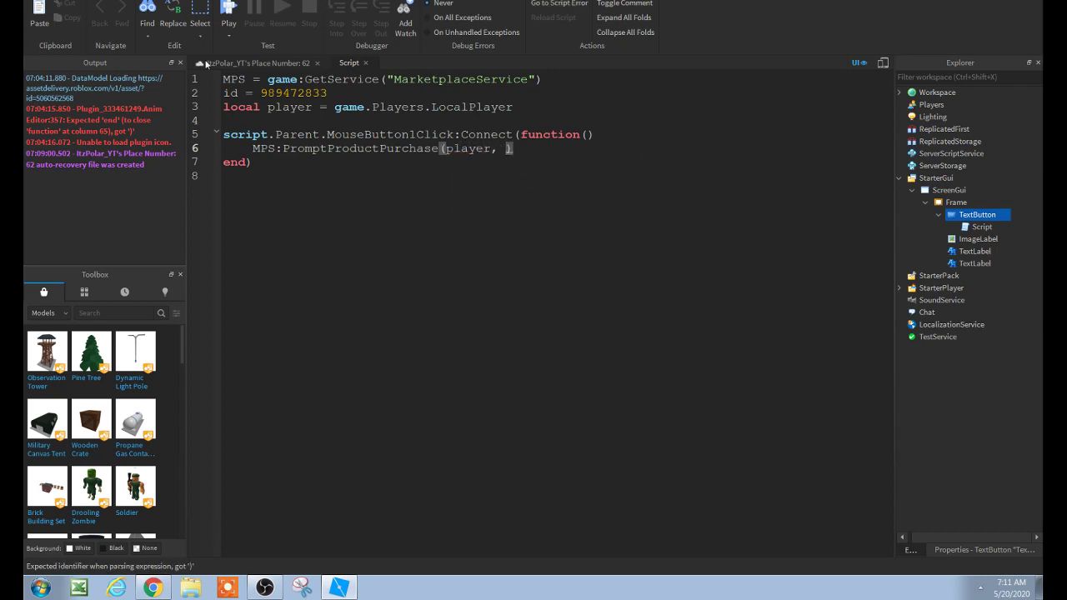
{"action": "type", "text": "id"}
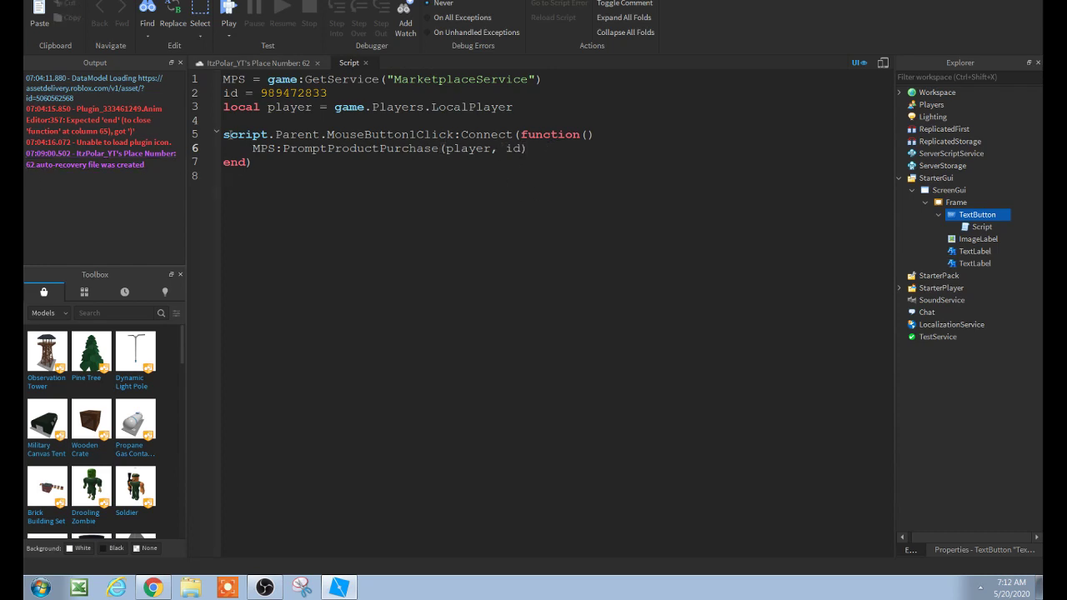
Step: Insert a second TextButton into the frame and move it to the top-right corner
{"action": "left_click", "coordinate": [257, 63]}
{"action": "left_click", "coordinate": [955, 202]}
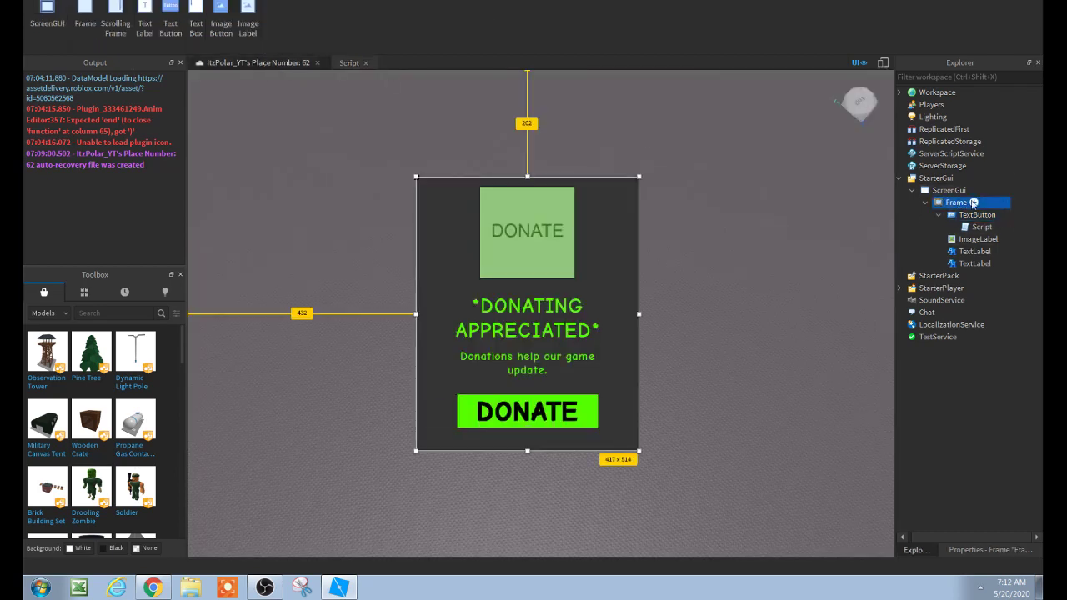
{"action": "key", "text": "ctrl+shift+v"}
{"action": "left_click_drag", "start_coordinate": [479, 193], "coordinate": [613, 183]}
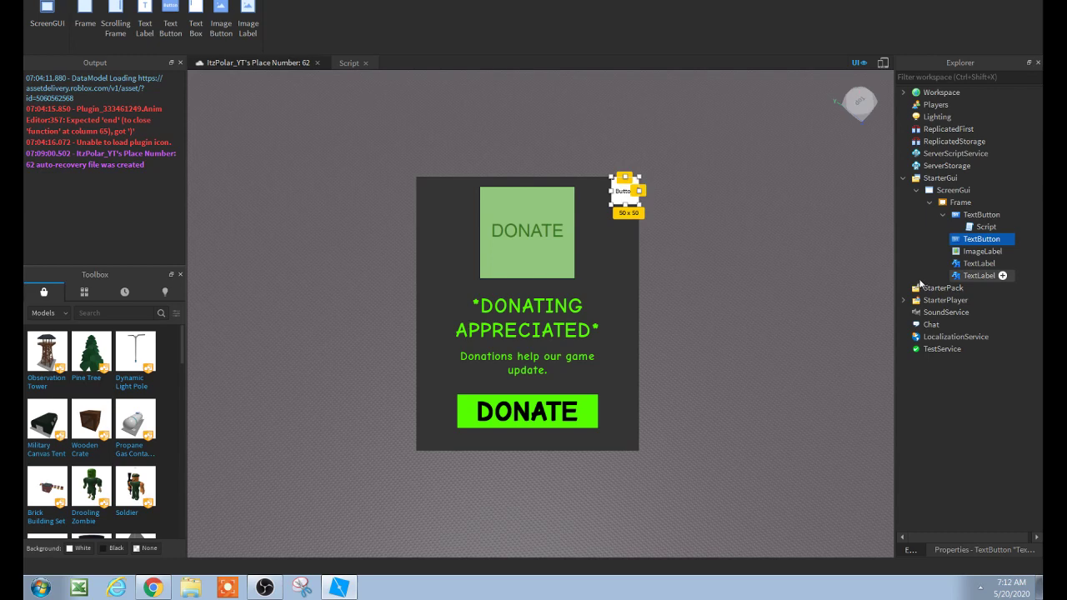
Step: Give the small button text size 35 and the label 'X'
{"action": "left_click", "coordinate": [958, 547]}
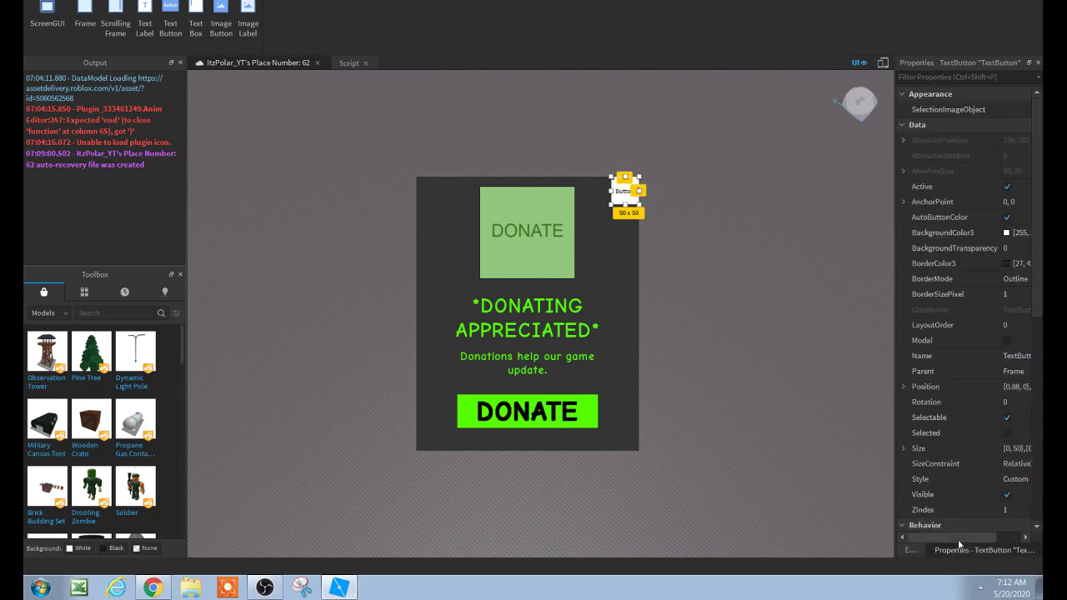
{"action": "scroll", "coordinate": [986, 424], "scroll_direction": "down", "scroll_amount": 8}
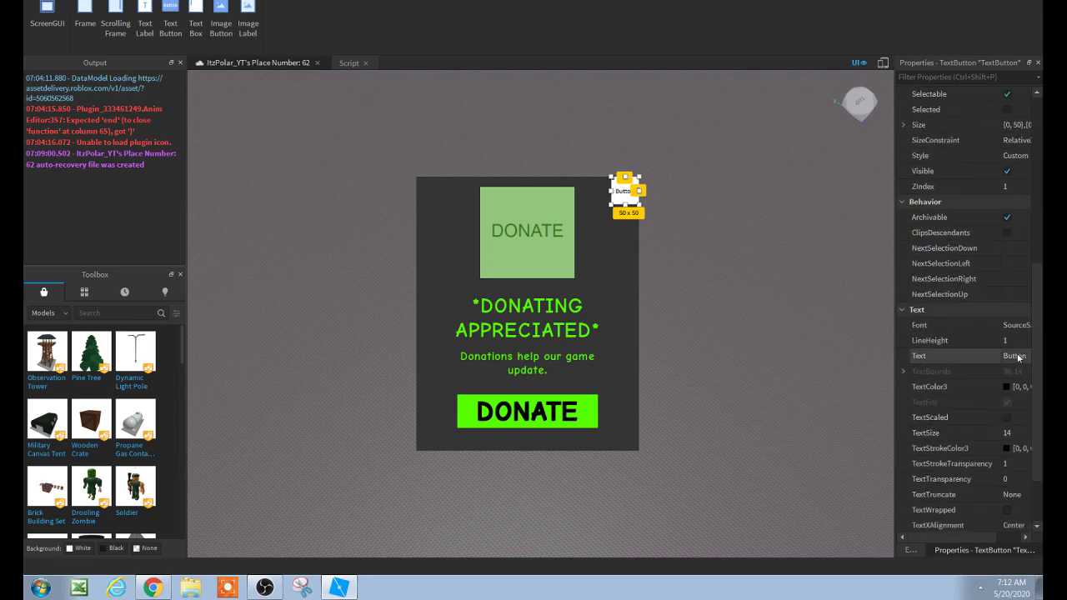
{"action": "left_click", "coordinate": [1006, 432]}
{"action": "type", "text": "35"}
{"action": "key", "text": "Return"}
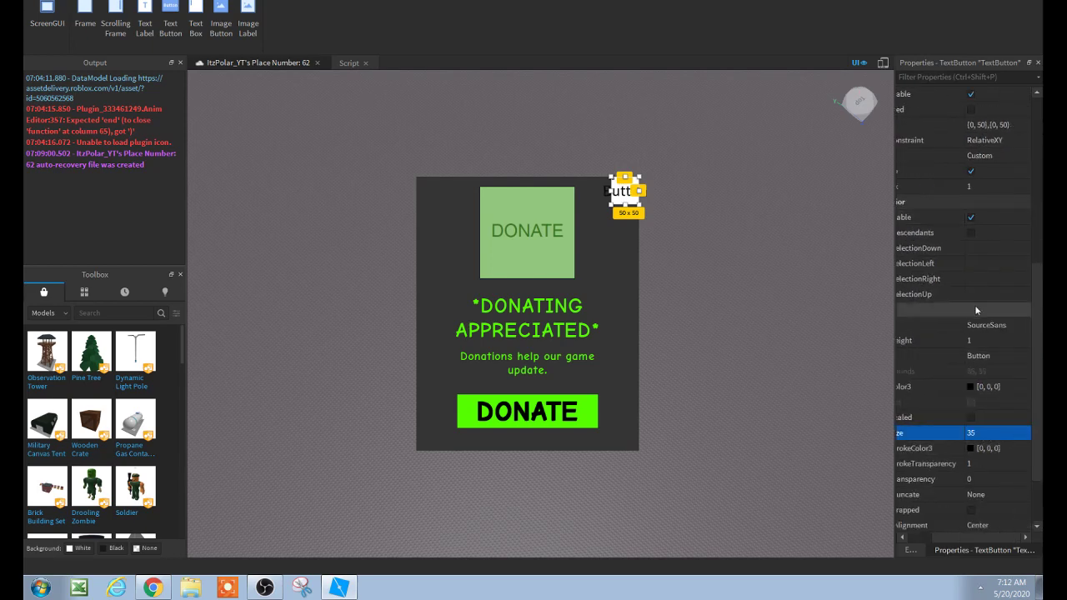
{"action": "left_click", "coordinate": [971, 355]}
{"action": "type", "text": "X"}
{"action": "key", "text": "Return"}
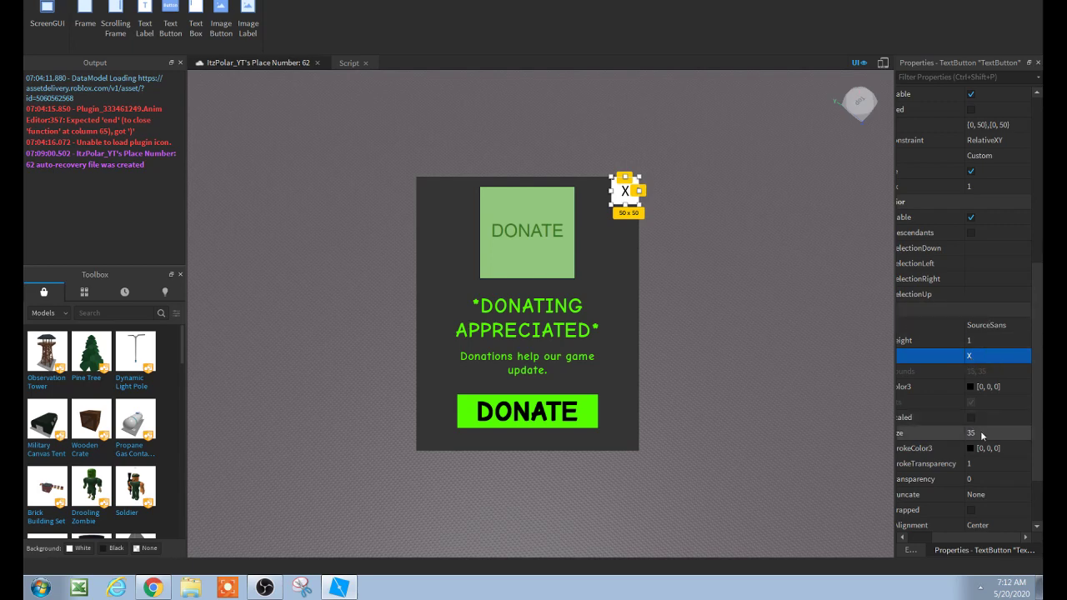
Step: Make the X text white and commit the background transparency change
{"action": "scroll", "coordinate": [959, 358], "scroll_direction": "up", "scroll_amount": 1}
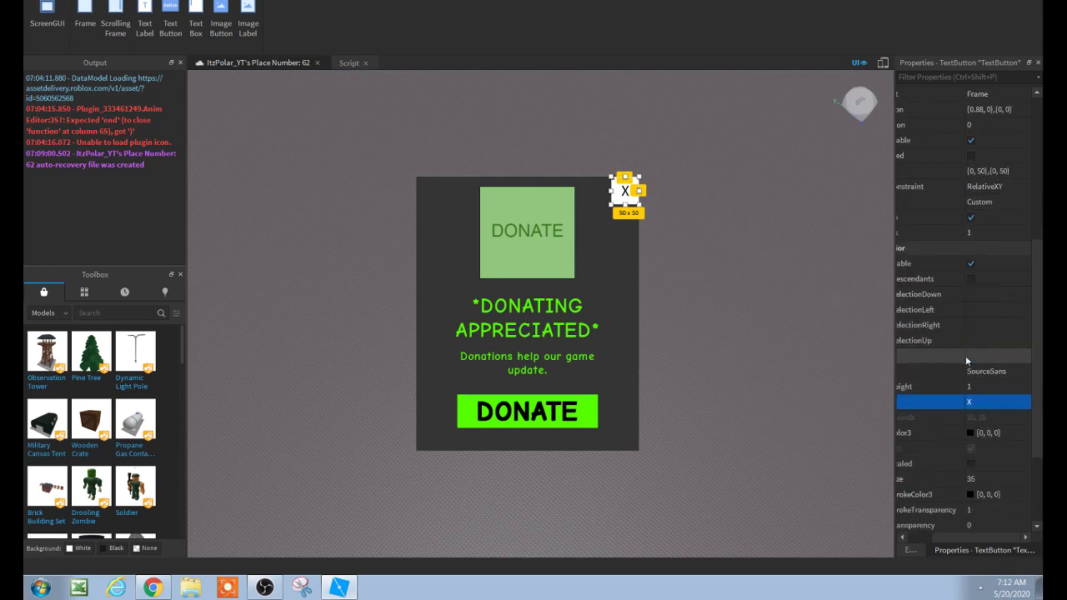
{"action": "left_click", "coordinate": [971, 433]}
{"action": "left_click", "coordinate": [404, 325]}
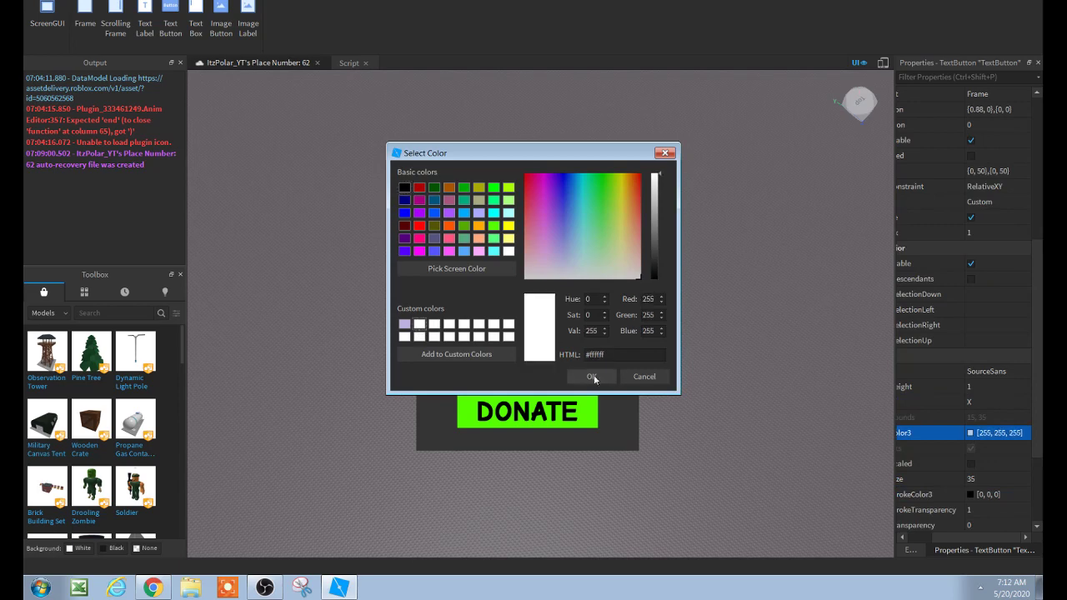
{"action": "left_click", "coordinate": [590, 376]}
{"action": "scroll", "coordinate": [1000, 275], "scroll_direction": "up", "scroll_amount": 5}
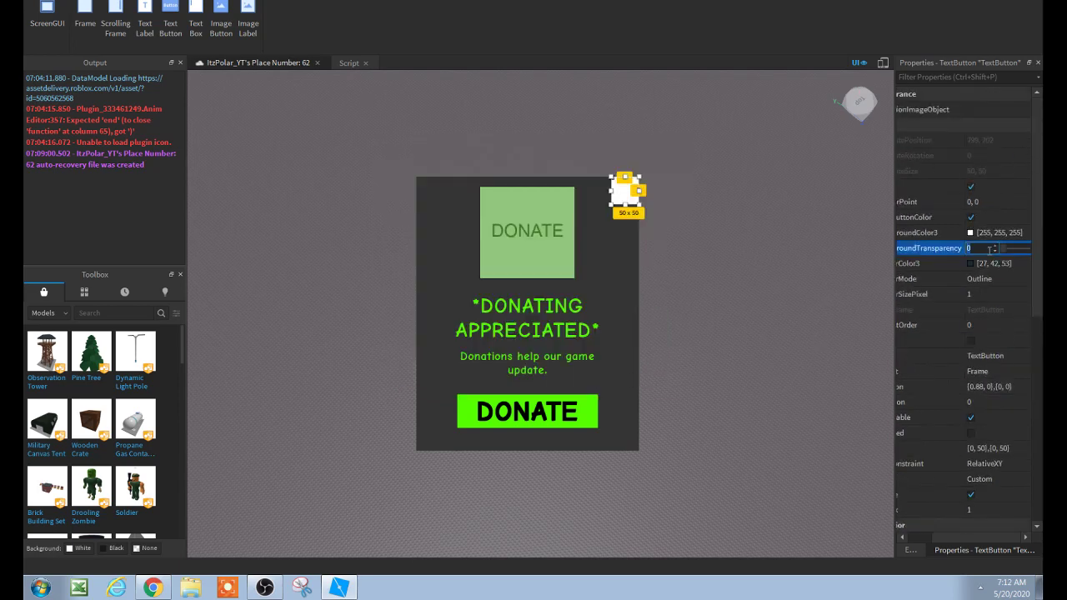
{"action": "key", "text": "Return"}
Step: Tick TextScaled and set TextStrokeTransparency to 0 for the X
{"action": "scroll", "coordinate": [970, 431], "scroll_direction": "down", "scroll_amount": 5}
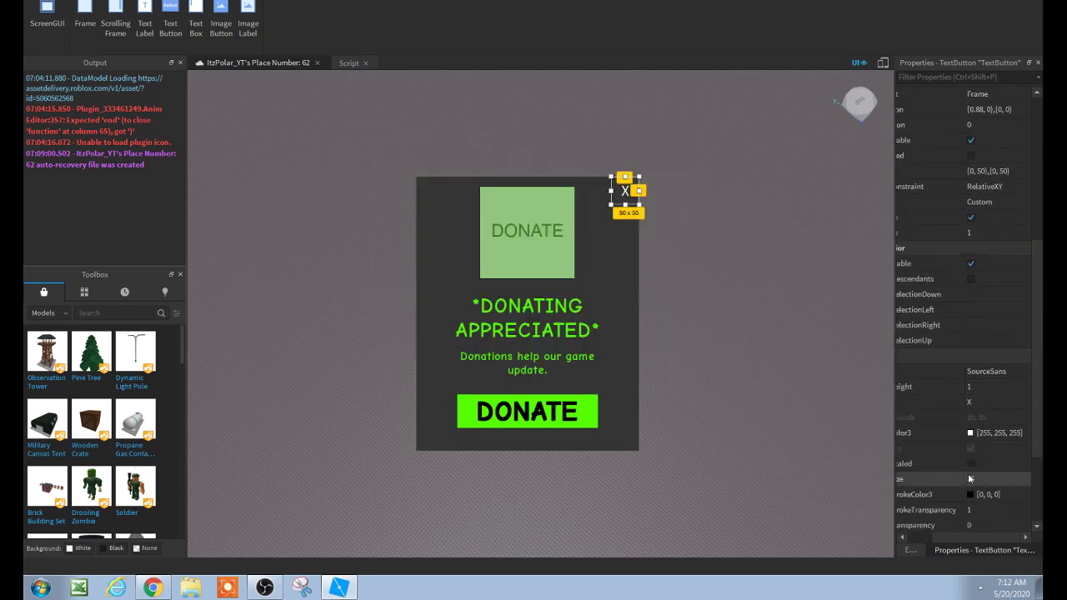
{"action": "scroll", "coordinate": [968, 479], "scroll_direction": "down", "scroll_amount": 1}
{"action": "left_click", "coordinate": [970, 417]}
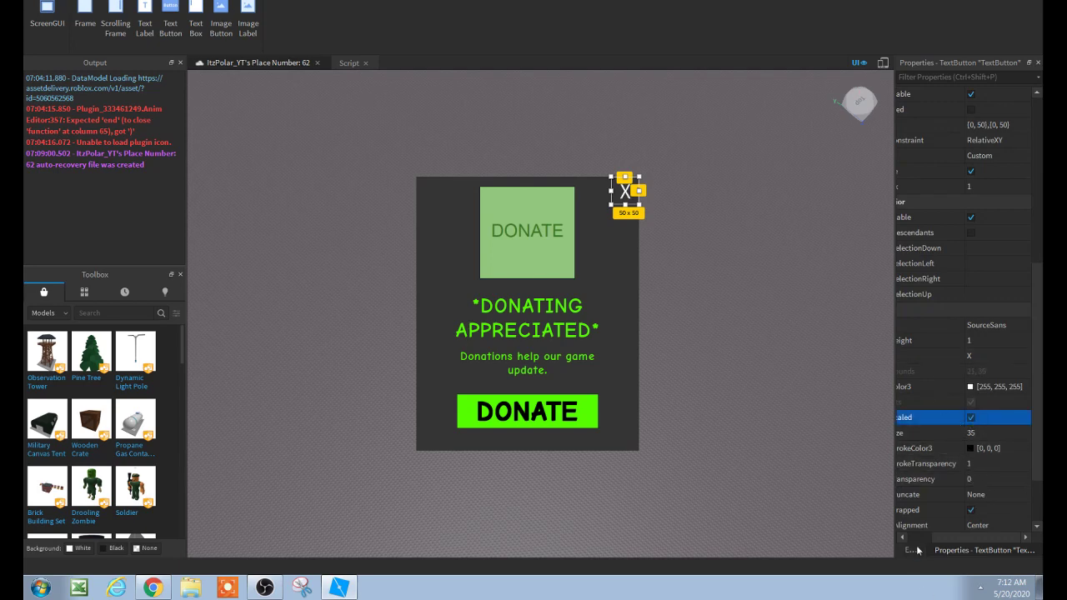
{"action": "scroll", "coordinate": [971, 465], "scroll_direction": "down", "scroll_amount": 2}
{"action": "left_click", "coordinate": [986, 386]}
{"action": "type", "text": "0"}
{"action": "key", "text": "Return"}
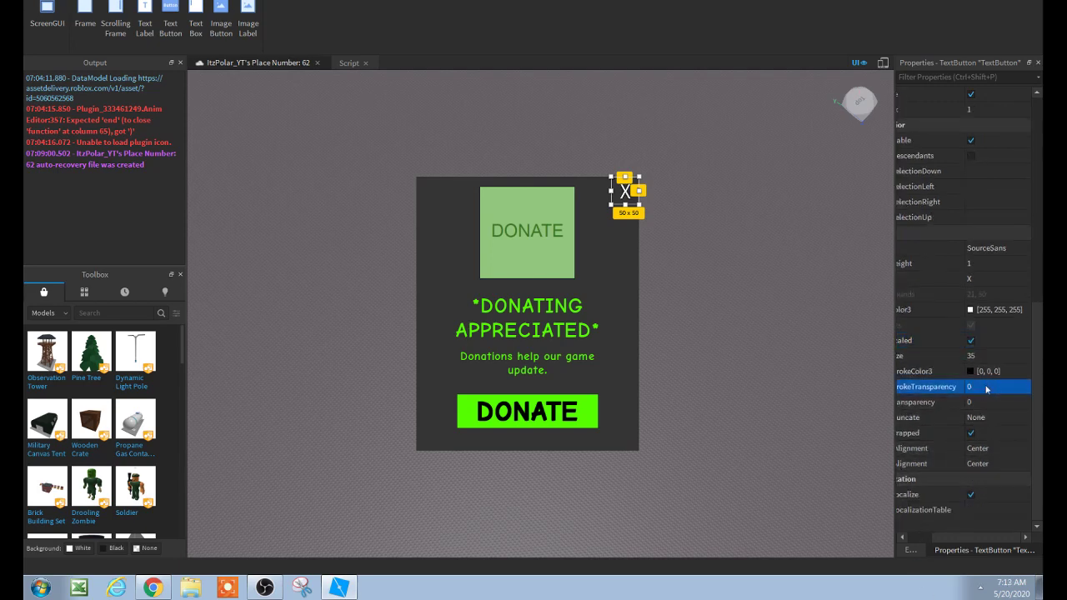
{"action": "left_click", "coordinate": [909, 550]}
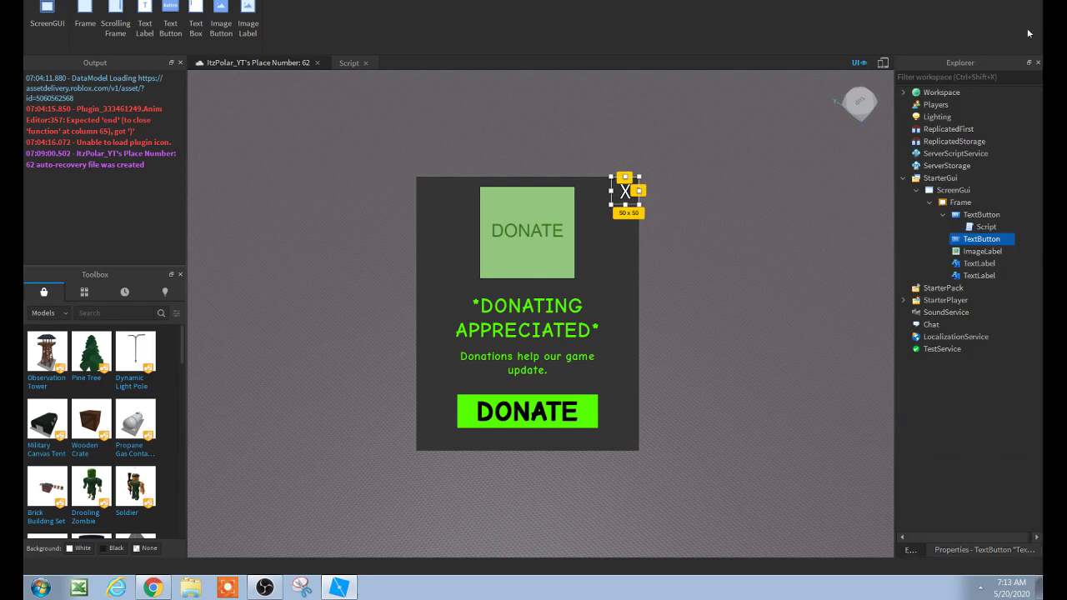
Step: Add a LocalScript to the X button that sets script.Parent.Parent.Visible = false on MouseButton1Click
{"action": "mouse_move", "coordinate": [1007, 240]}
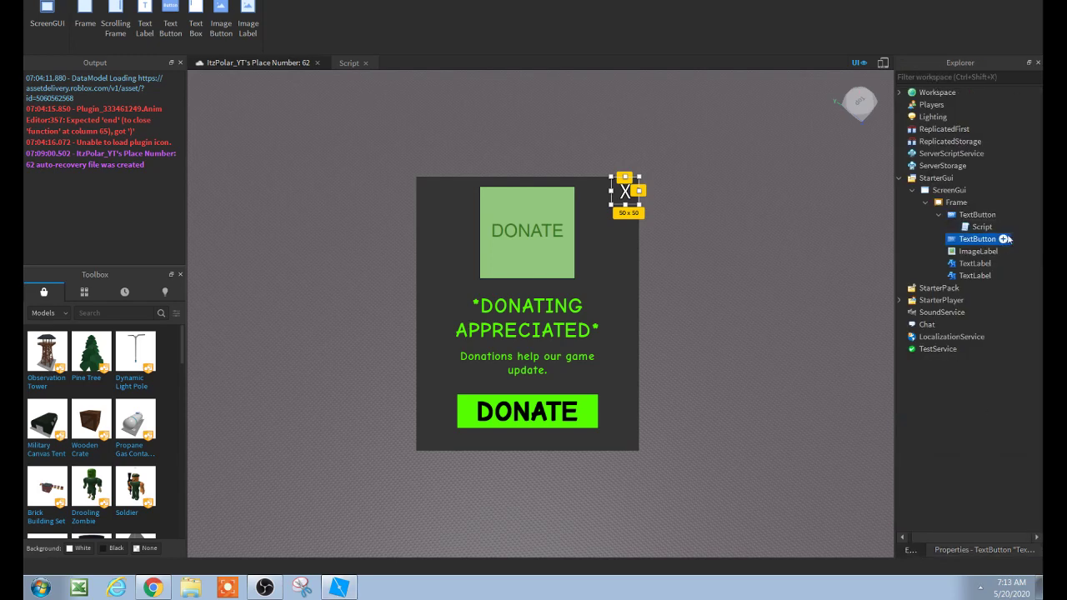
{"action": "left_click", "coordinate": [1005, 239]}
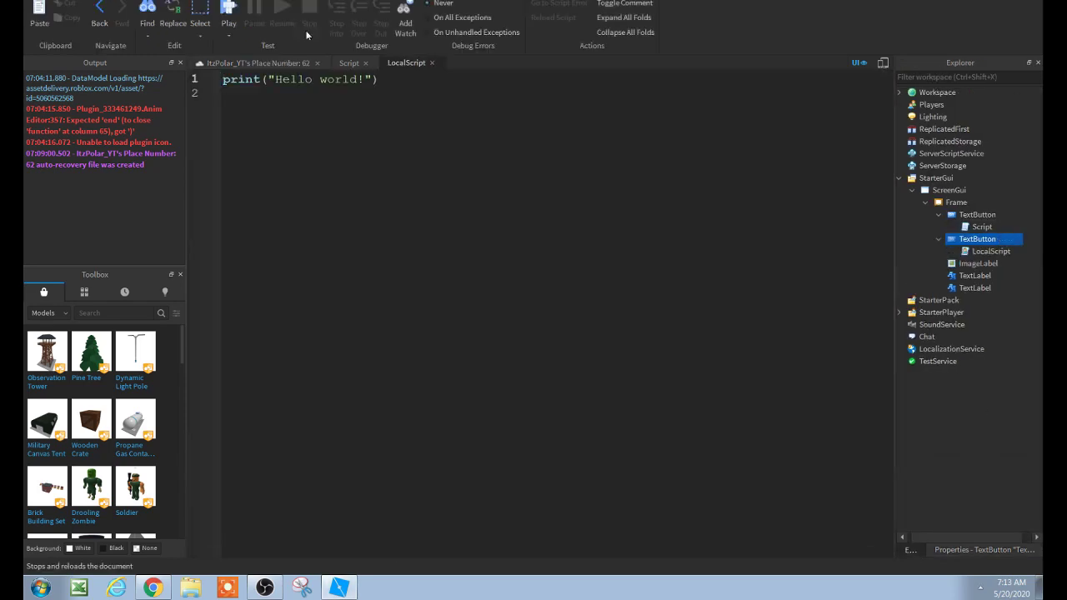
{"action": "type", "text": "game.Players."}
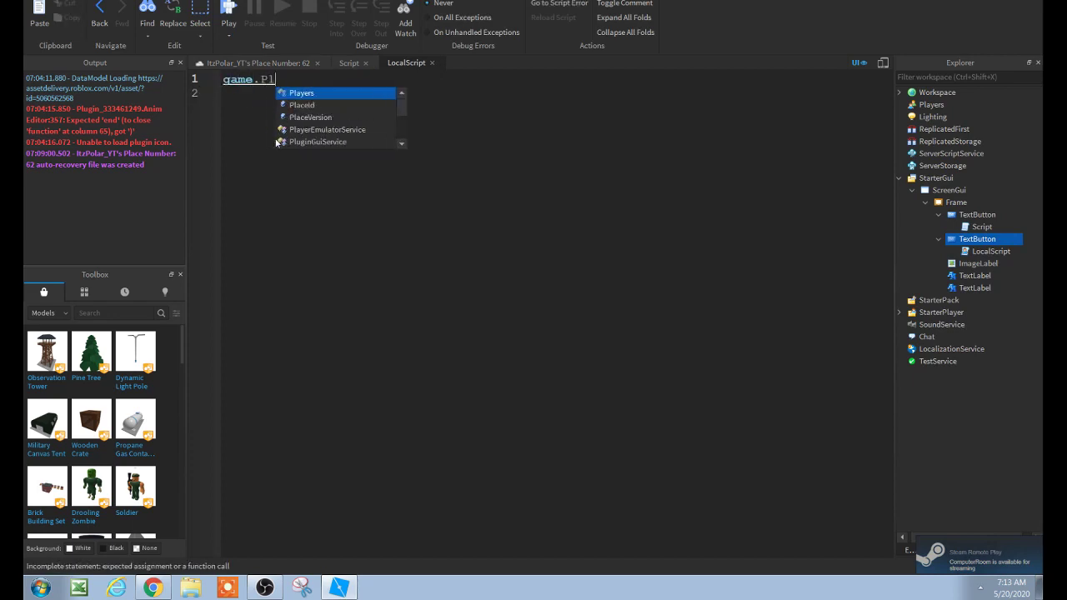
{"action": "key", "text": "BackSpace"}
{"action": "key", "text": "BackSpace"}
{"action": "key", "text": "BackSpace"}
{"action": "key", "text": "BackSpace"}
{"action": "key", "text": "BackSpace"}
{"action": "key", "text": "BackSpace"}
{"action": "key", "text": "BackSpace"}
{"action": "key", "text": "BackSpace"}
{"action": "key", "text": "BackSpace"}
{"action": "key", "text": "BackSpace"}
{"action": "key", "text": "BackSpace"}
{"action": "key", "text": "BackSpace"}
{"action": "key", "text": "BackSpace"}
{"action": "type", "text": "sc"}
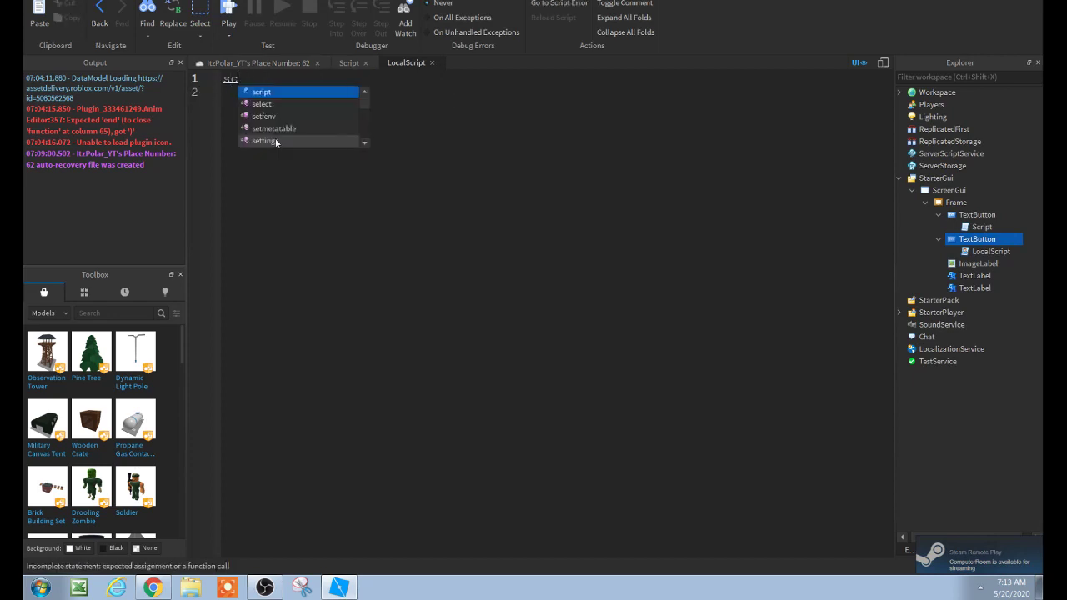
{"action": "type", "text": "ript.Parent"}
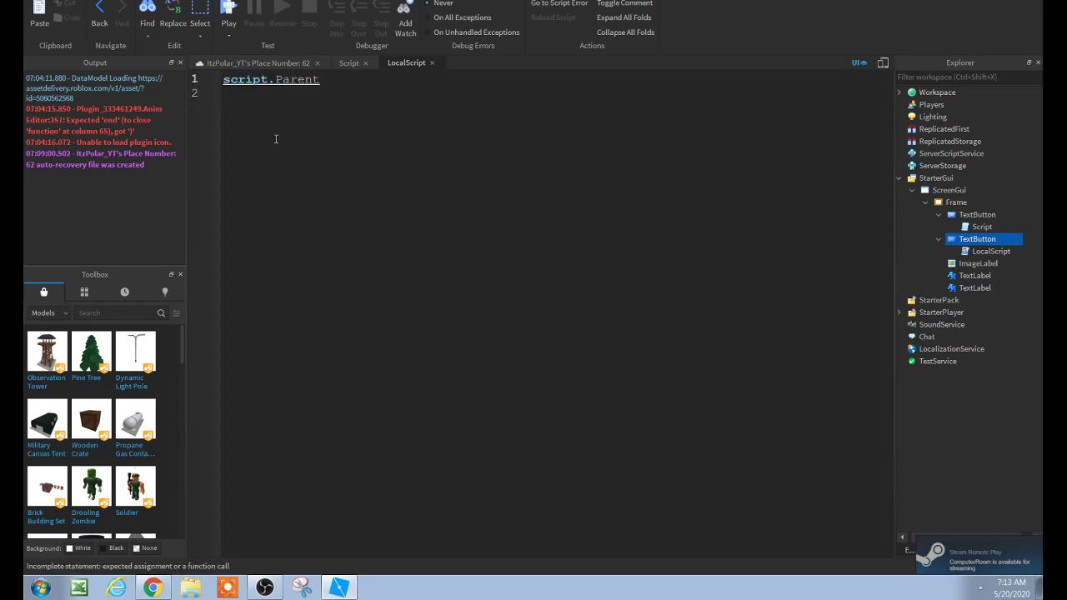
{"action": "type", "text": ".MouseButton1Click:Connect"}
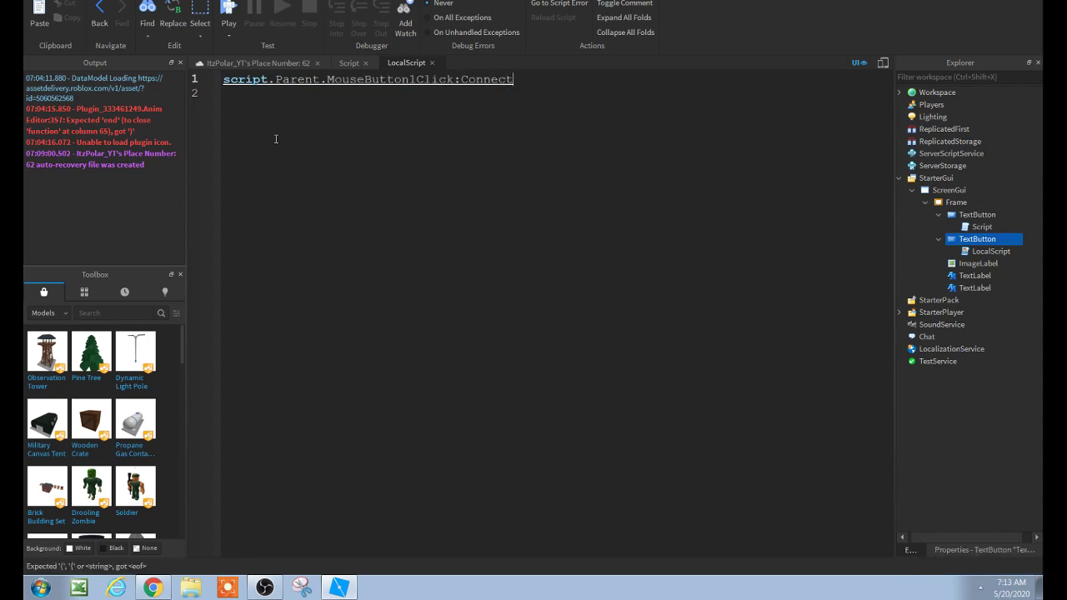
{"action": "type", "text": "(function("}
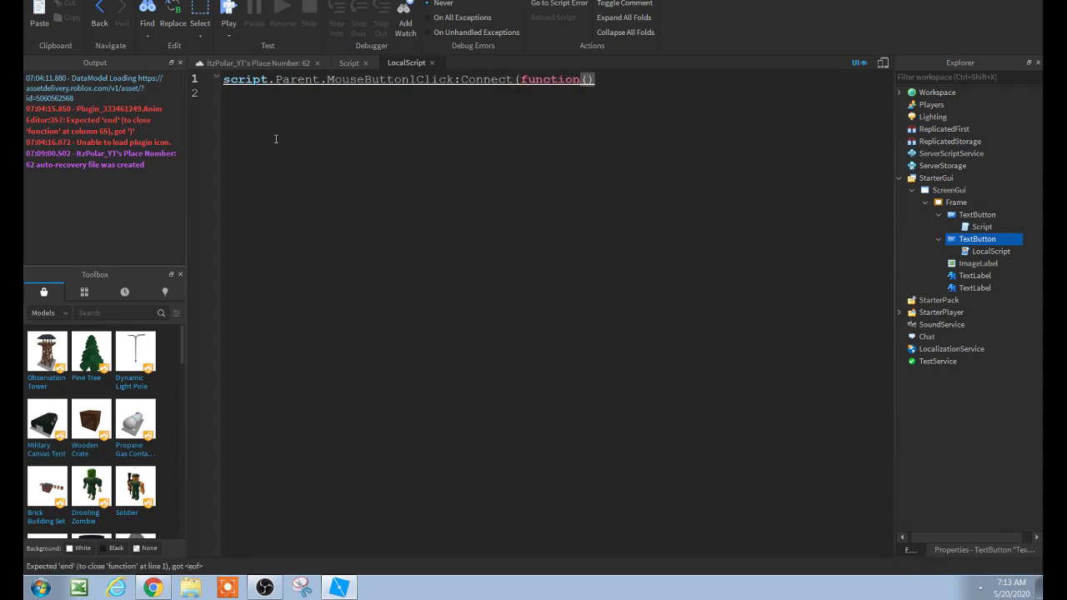
{"action": "key", "text": "Return"}
{"action": "type", "text": "script.Parent>"}
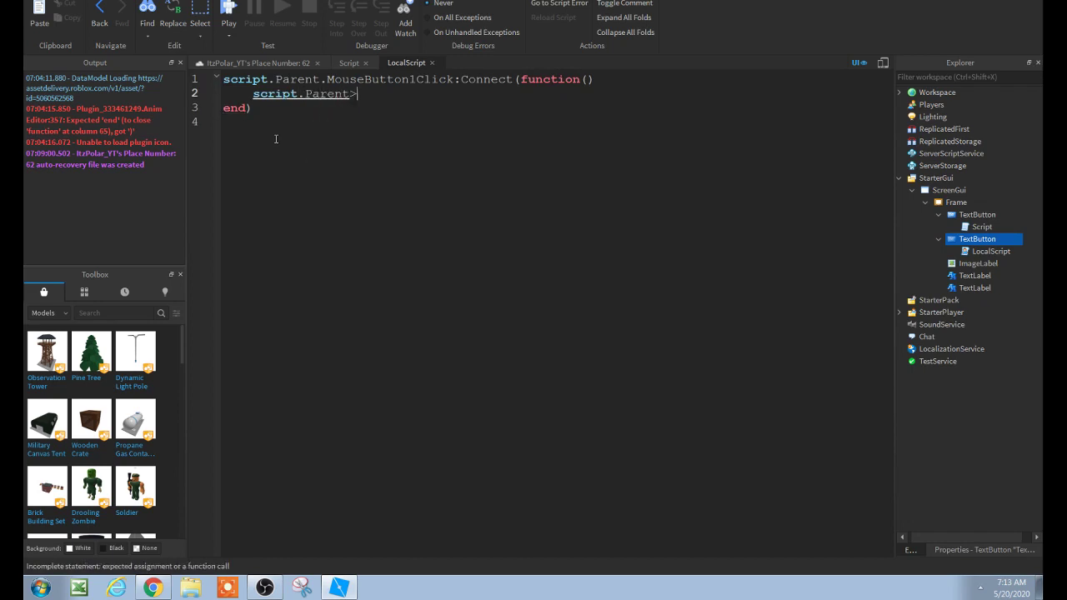
{"action": "key", "text": "BackSpace"}
{"action": "type", "text": ".Parent."}
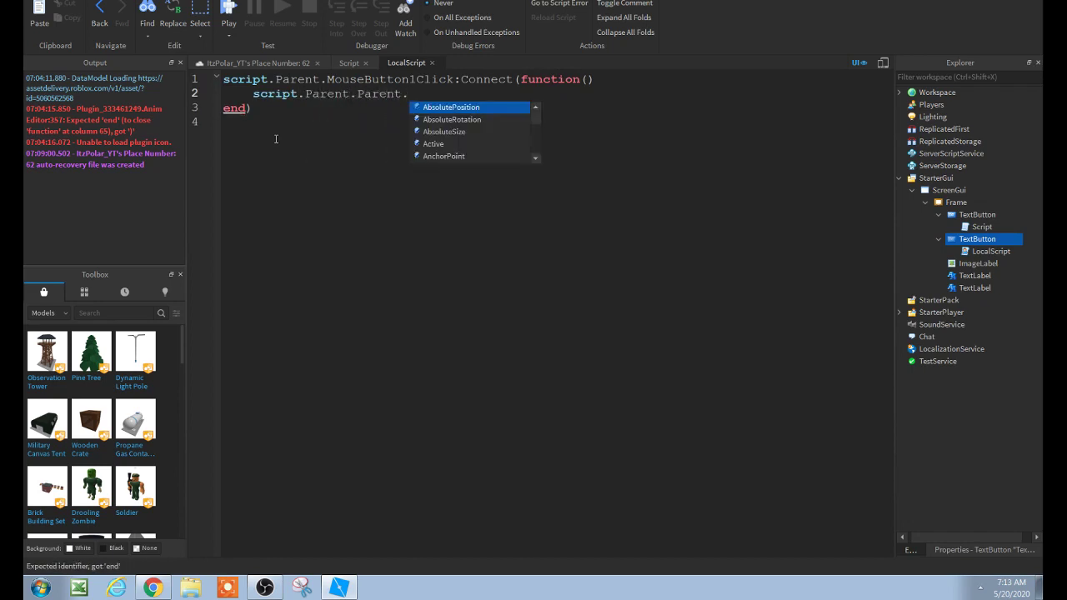
{"action": "type", "text": "Visible = false"}
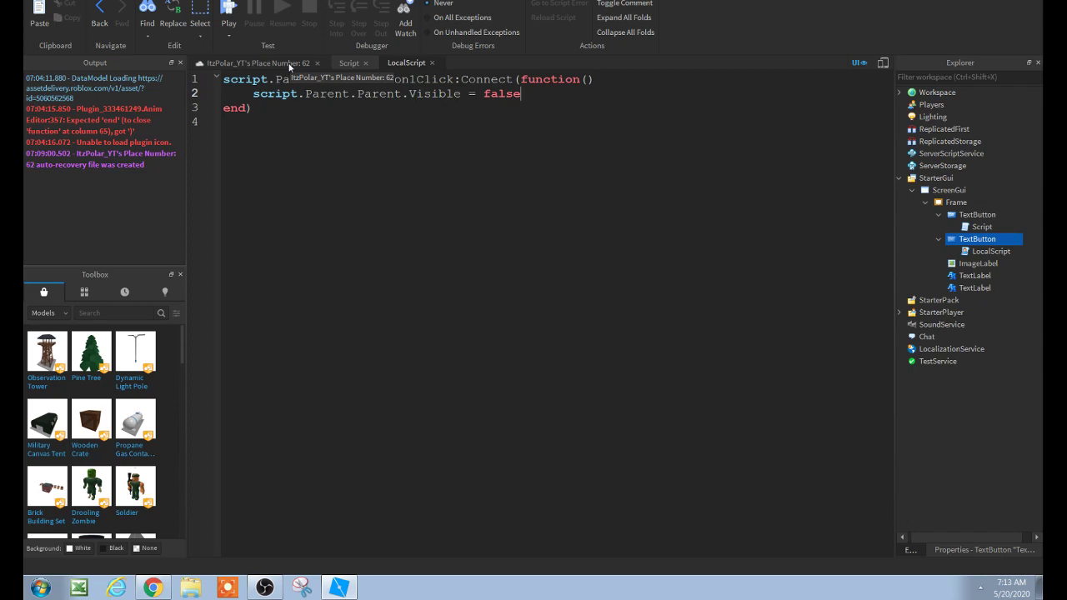
{"action": "left_click_drag", "start_coordinate": [285, 111], "coordinate": [211, 83]}
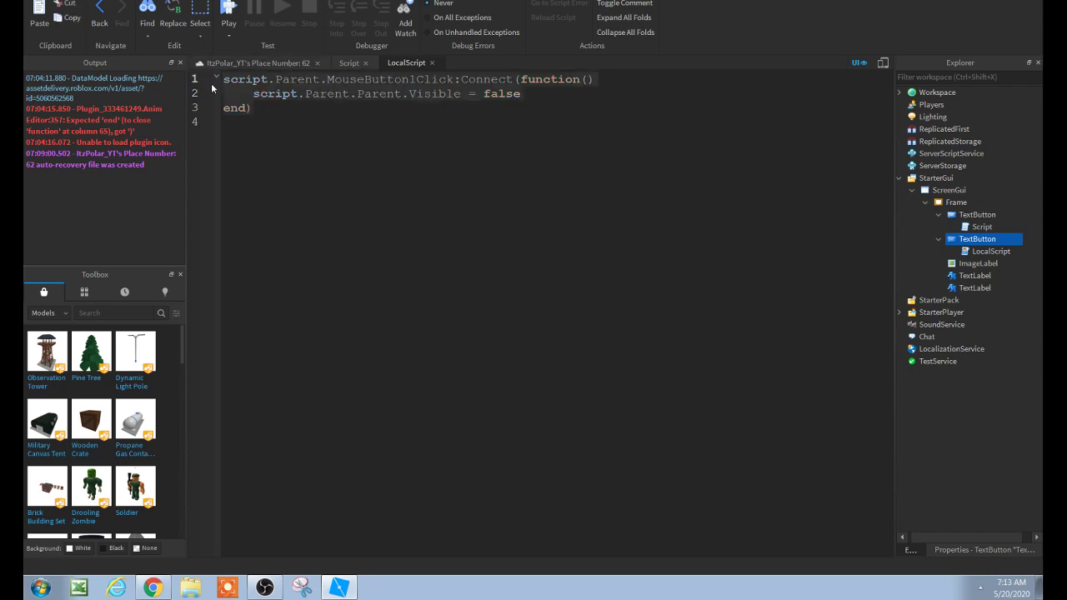
{"action": "left_click", "coordinate": [248, 121]}
{"action": "left_click", "coordinate": [245, 61]}
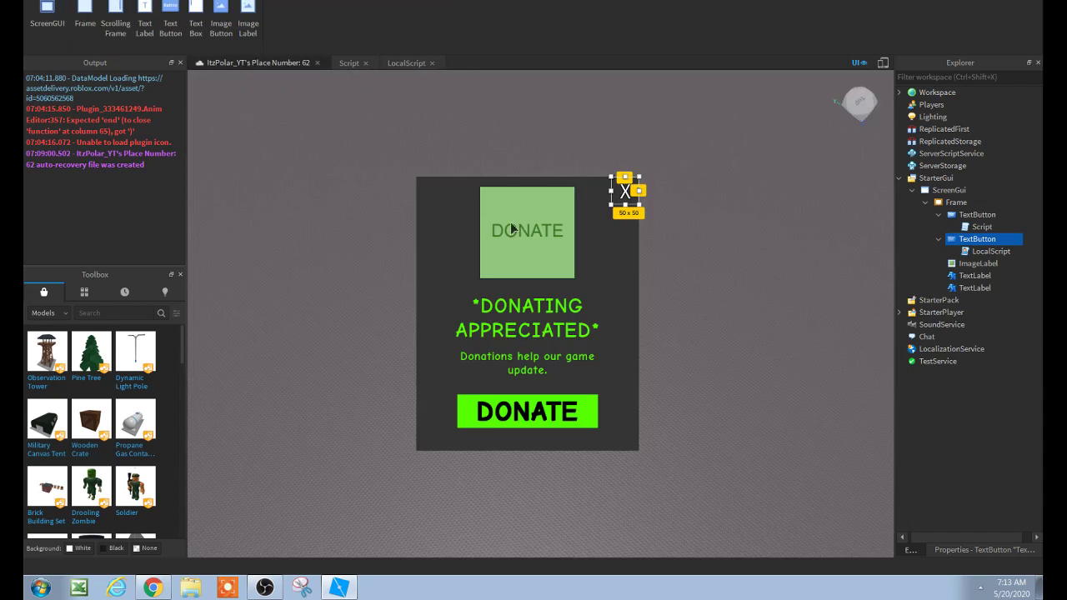
{"action": "left_click", "coordinate": [595, 266]}
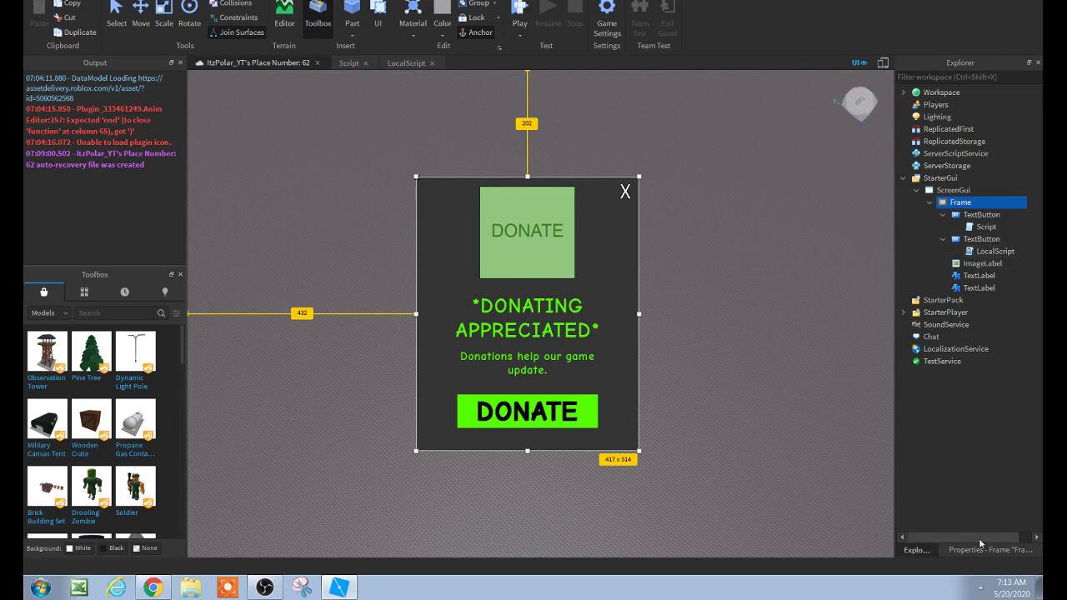
{"action": "left_click", "coordinate": [981, 550]}
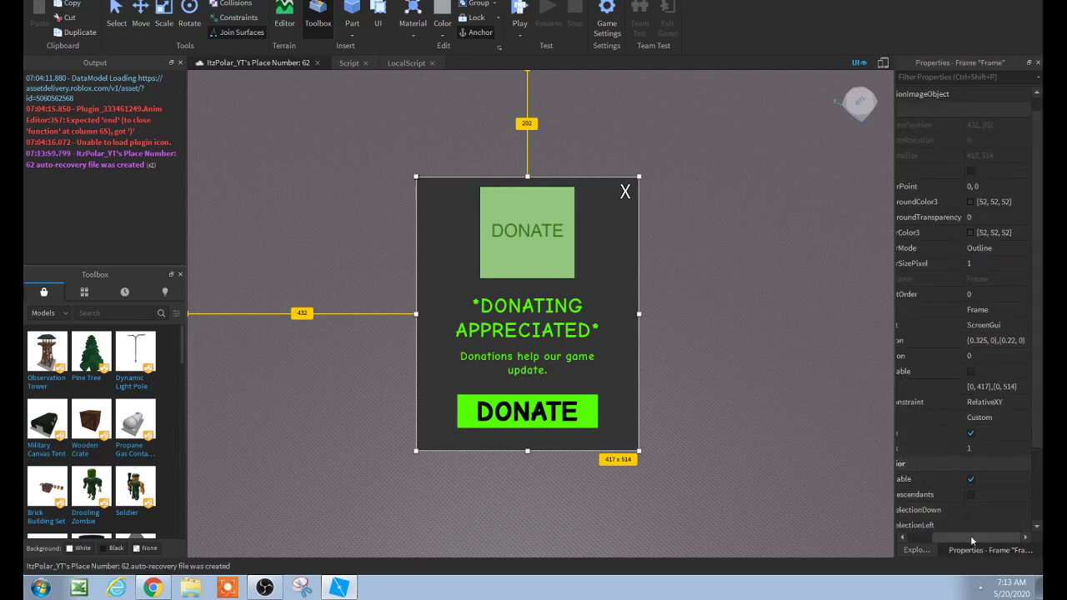
{"action": "left_click", "coordinate": [1007, 433]}
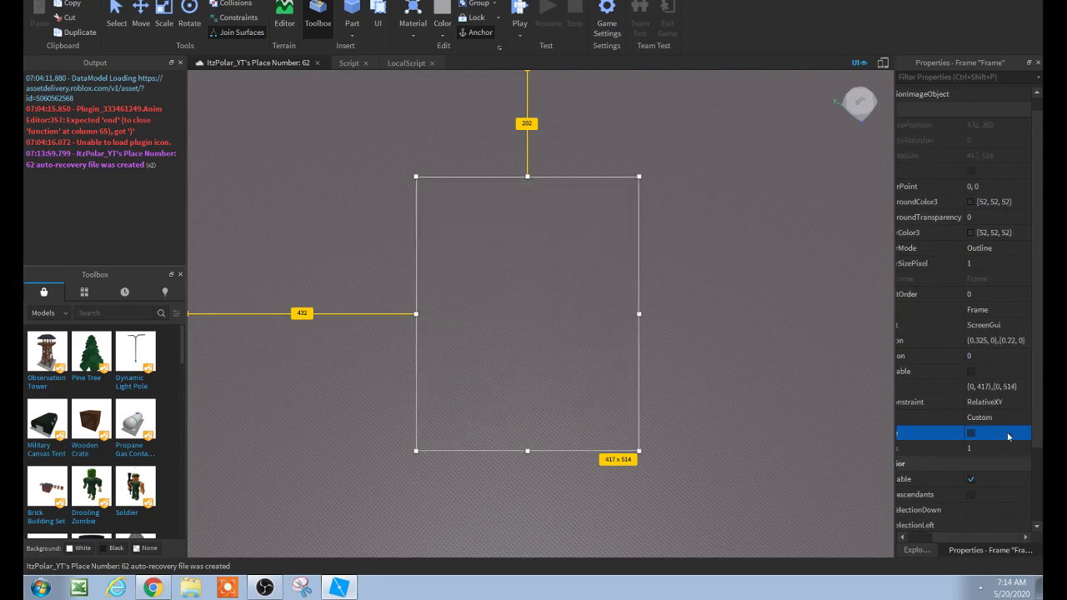
{"action": "left_click", "coordinate": [1007, 433]}
{"action": "left_click", "coordinate": [916, 550]}
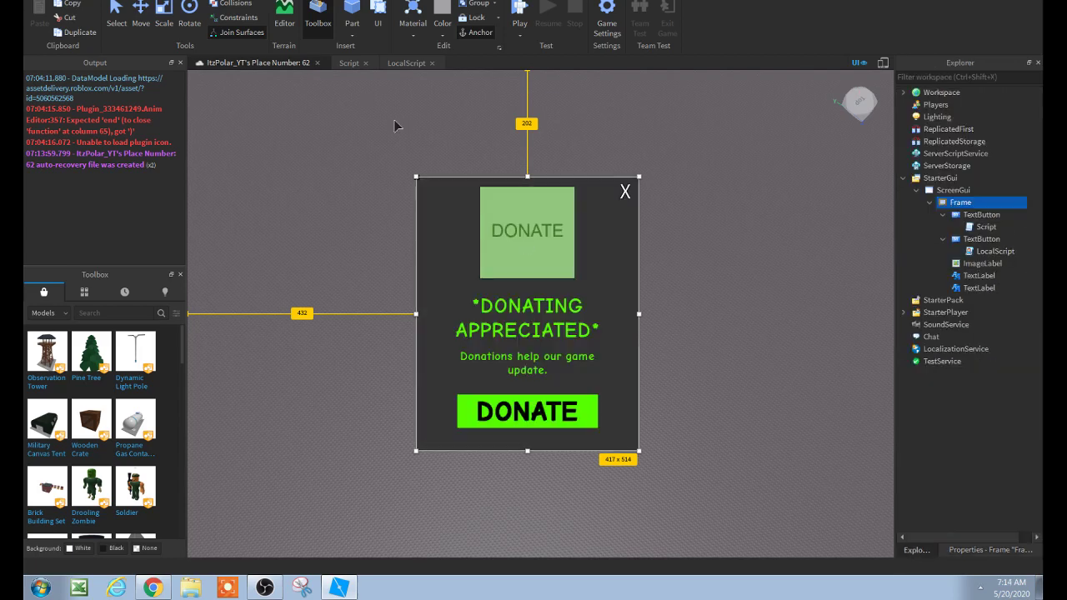
{"action": "left_click", "coordinate": [523, 8]}
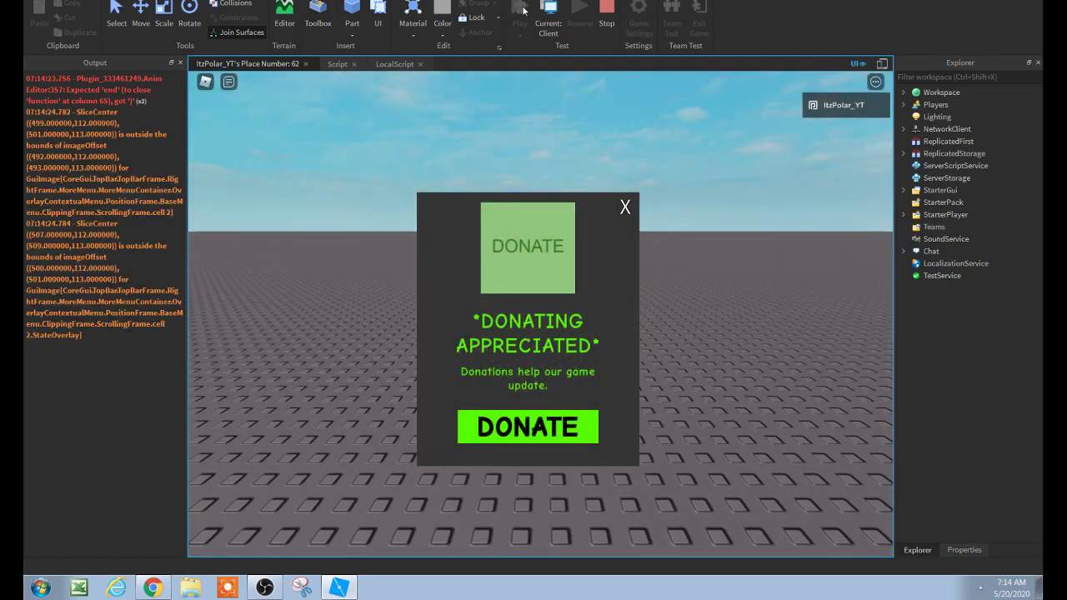
Step: Press DONATE four times during the playtest, then bring up the DONATE button's script
{"action": "left_click", "coordinate": [525, 429]}
{"action": "left_click", "coordinate": [525, 430]}
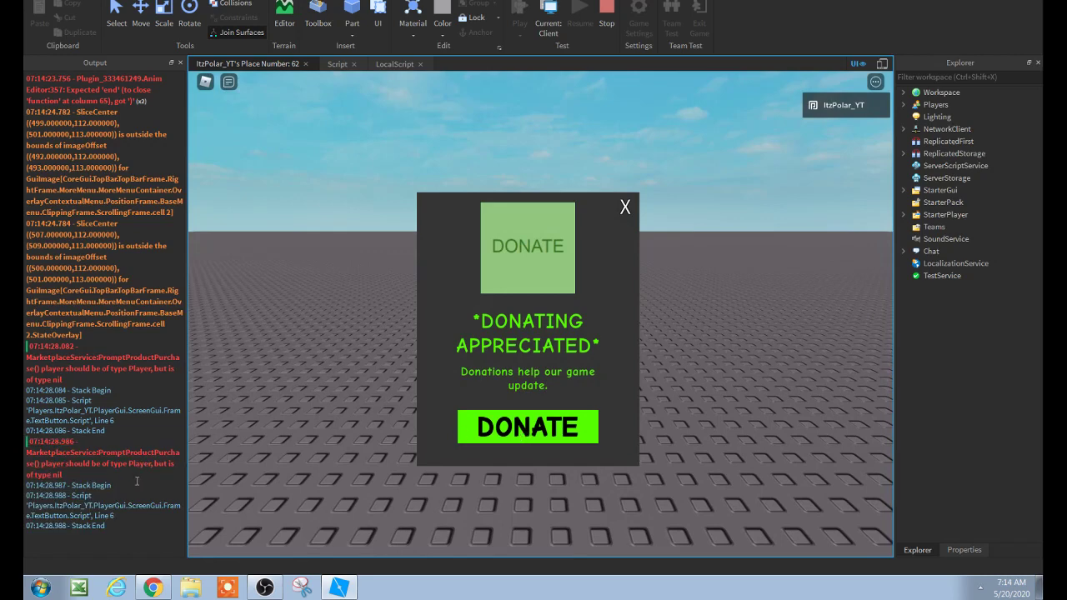
{"action": "left_click", "coordinate": [525, 427]}
{"action": "left_click", "coordinate": [525, 427]}
{"action": "left_click", "coordinate": [525, 427]}
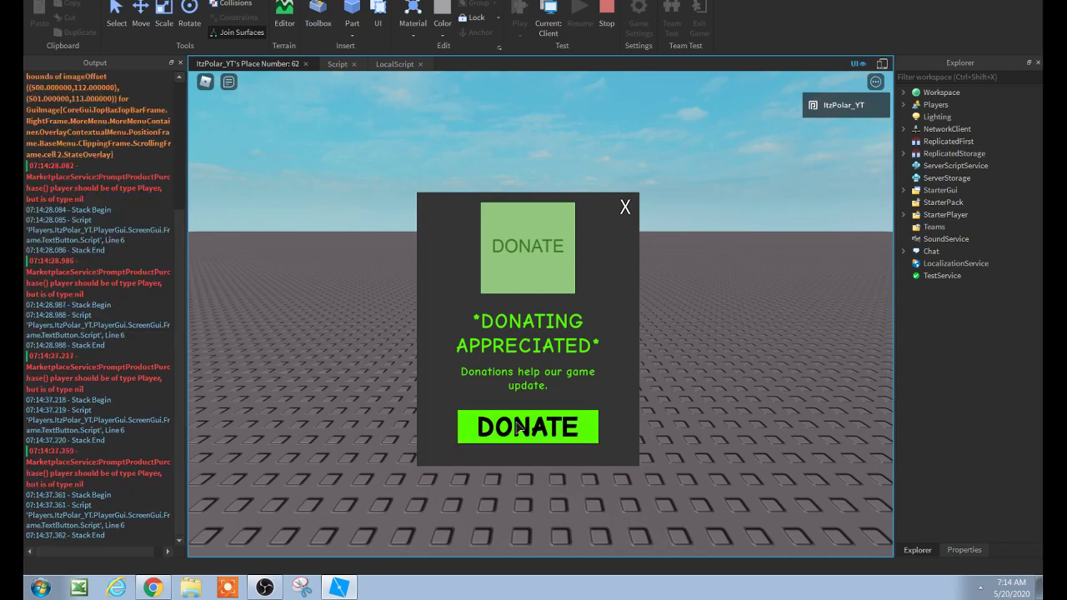
{"action": "left_click", "coordinate": [525, 427]}
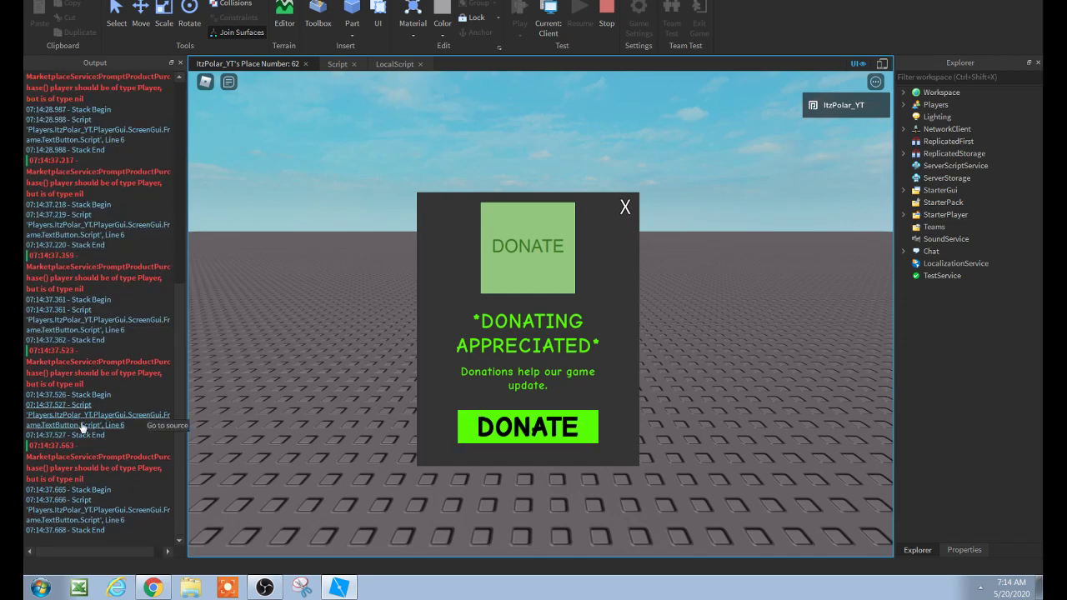
{"action": "left_click", "coordinate": [80, 472]}
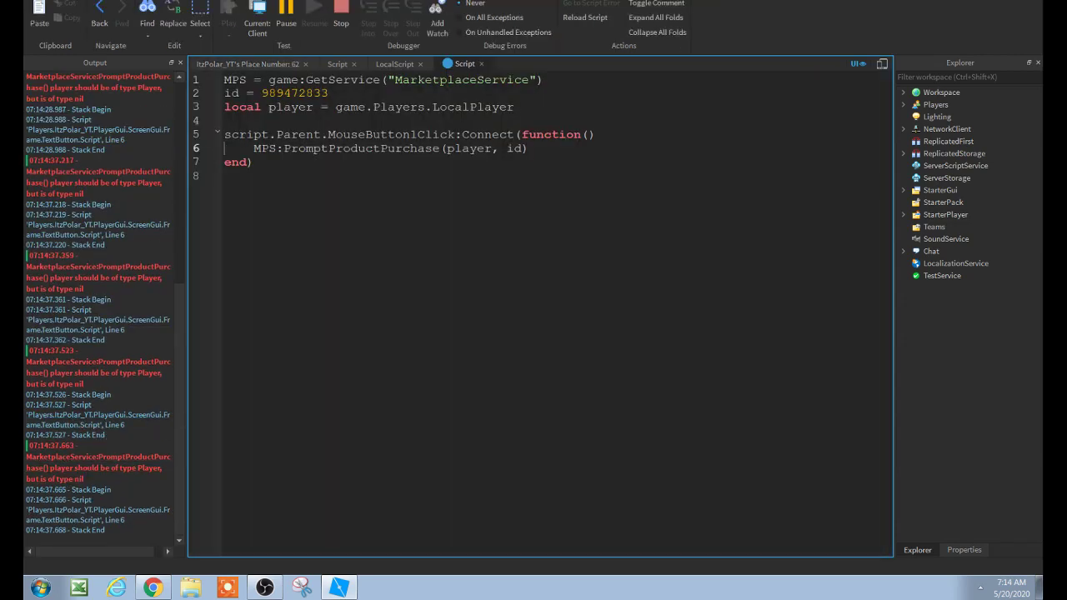